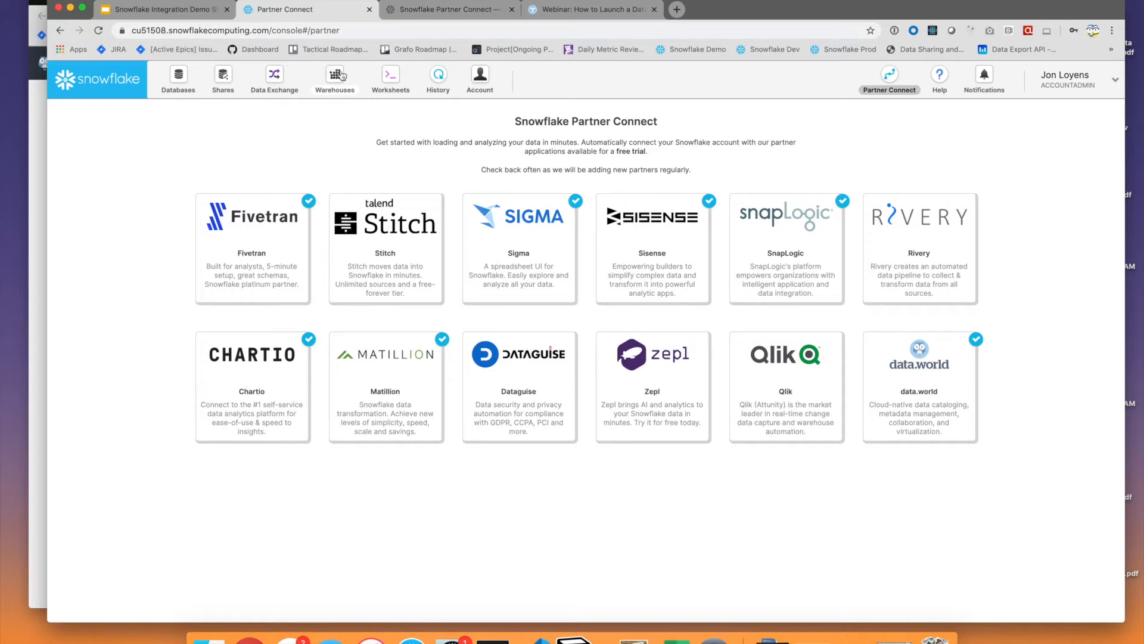
Open the Snowflake worksheet and examine the tables under NIGHTOWL_SCHEMA and the saved prod_baseproduct query.
{"action": "left_click", "coordinate": [397, 82]}
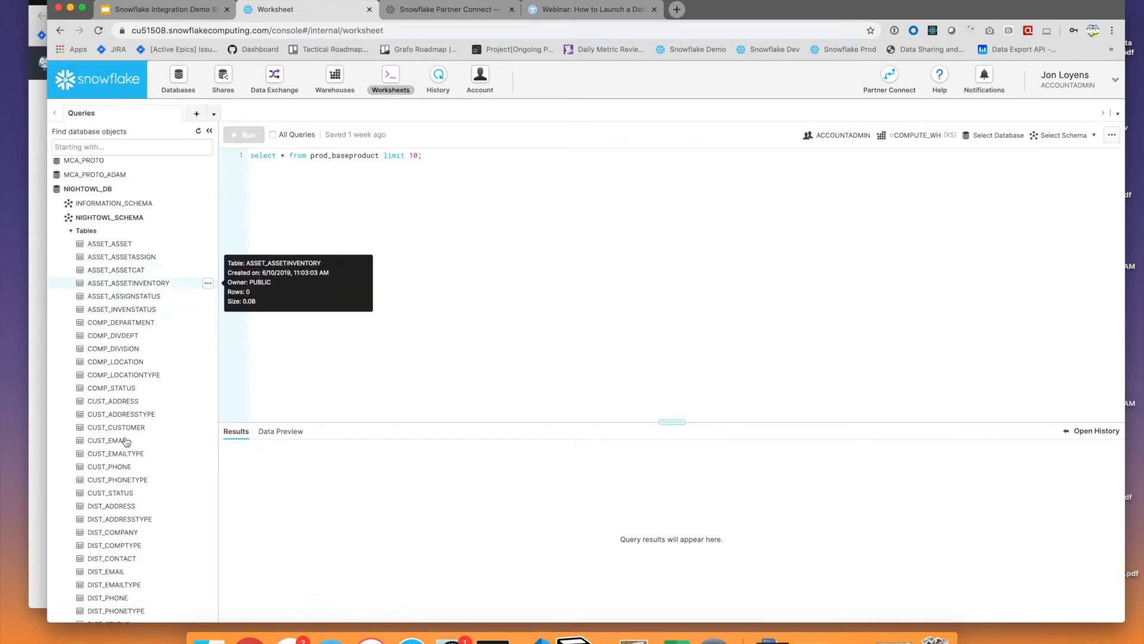
{"action": "scroll", "coordinate": [128, 462], "scroll_direction": "down", "scroll_amount": 3}
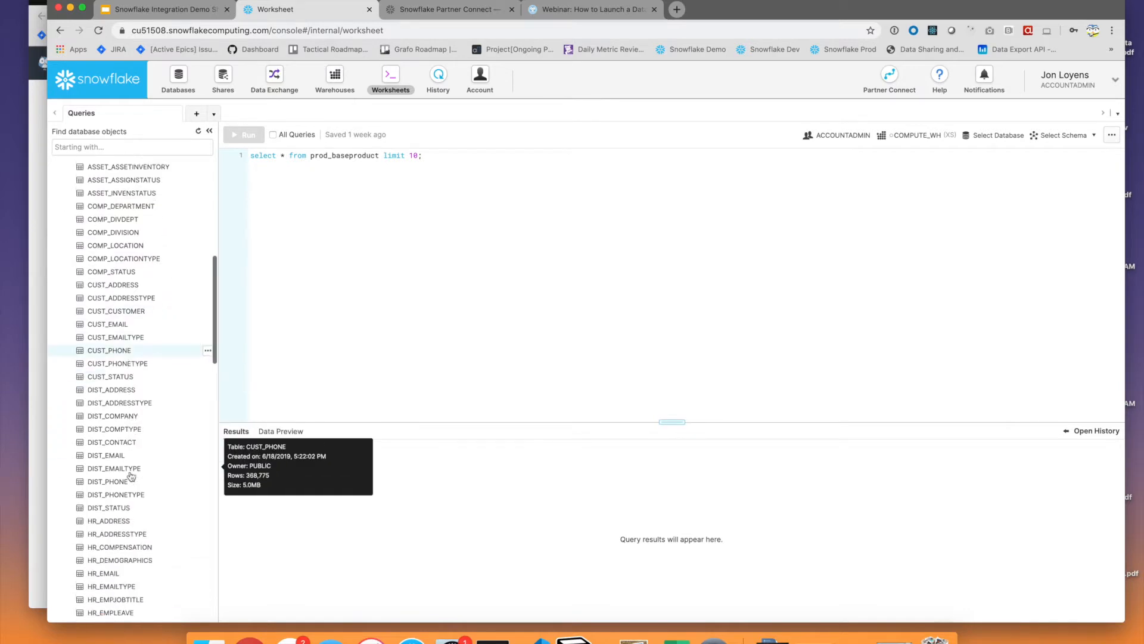
{"action": "scroll", "coordinate": [131, 475], "scroll_direction": "down", "scroll_amount": 7}
{"action": "scroll", "coordinate": [131, 476], "scroll_direction": "down", "scroll_amount": 7}
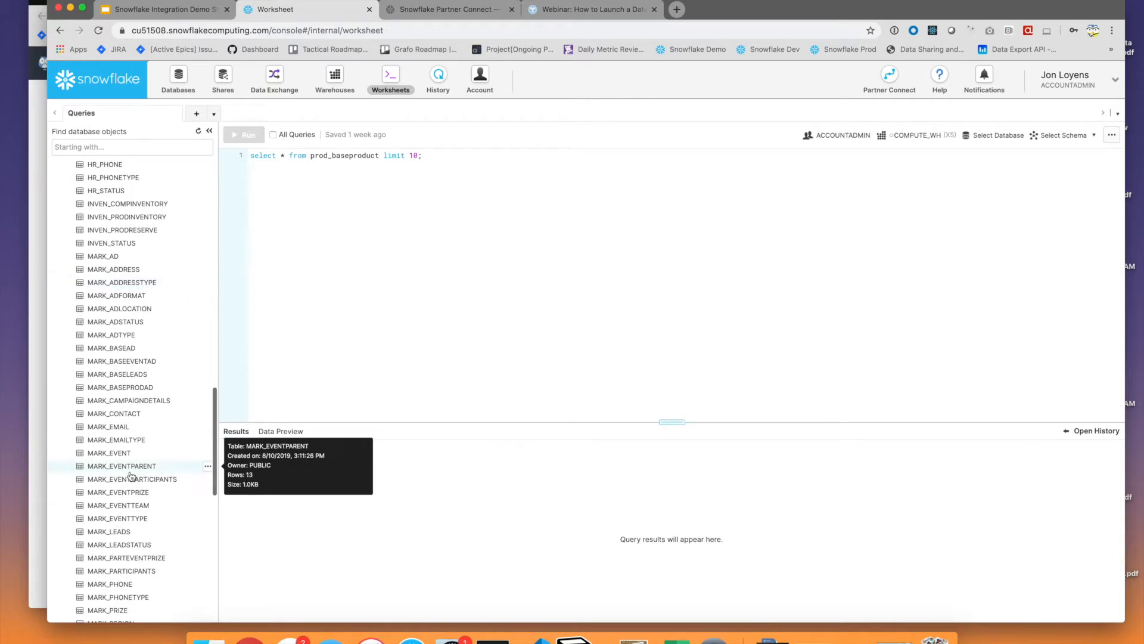
{"action": "scroll", "coordinate": [131, 475], "scroll_direction": "up", "scroll_amount": 12}
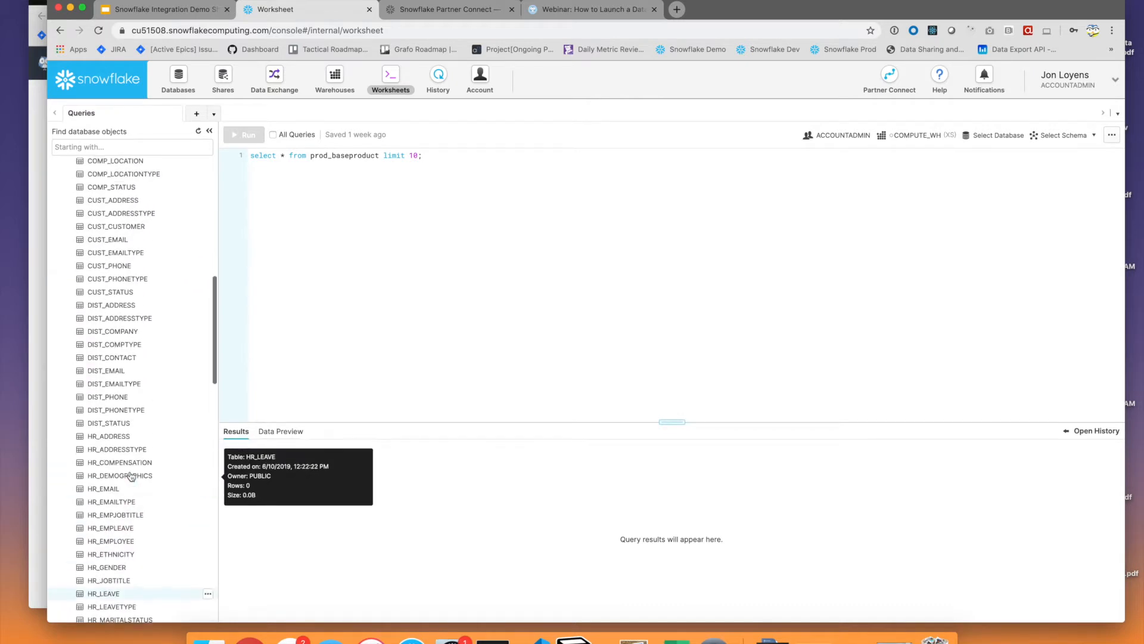
{"action": "scroll", "coordinate": [131, 476], "scroll_direction": "up", "scroll_amount": 3}
{"action": "scroll", "coordinate": [131, 475], "scroll_direction": "down", "scroll_amount": 15}
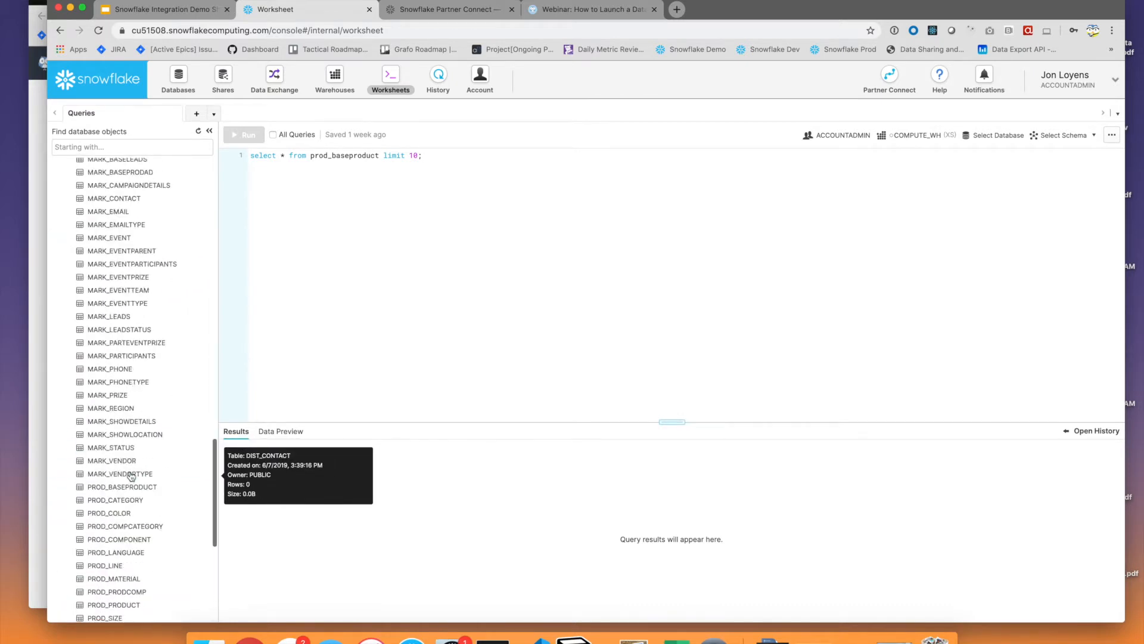
{"action": "scroll", "coordinate": [131, 476], "scroll_direction": "down", "scroll_amount": 6}
{"action": "scroll", "coordinate": [131, 475], "scroll_direction": "up", "scroll_amount": 20}
{"action": "scroll", "coordinate": [131, 476], "scroll_direction": "down", "scroll_amount": 12}
{"action": "scroll", "coordinate": [131, 476], "scroll_direction": "down", "scroll_amount": 2}
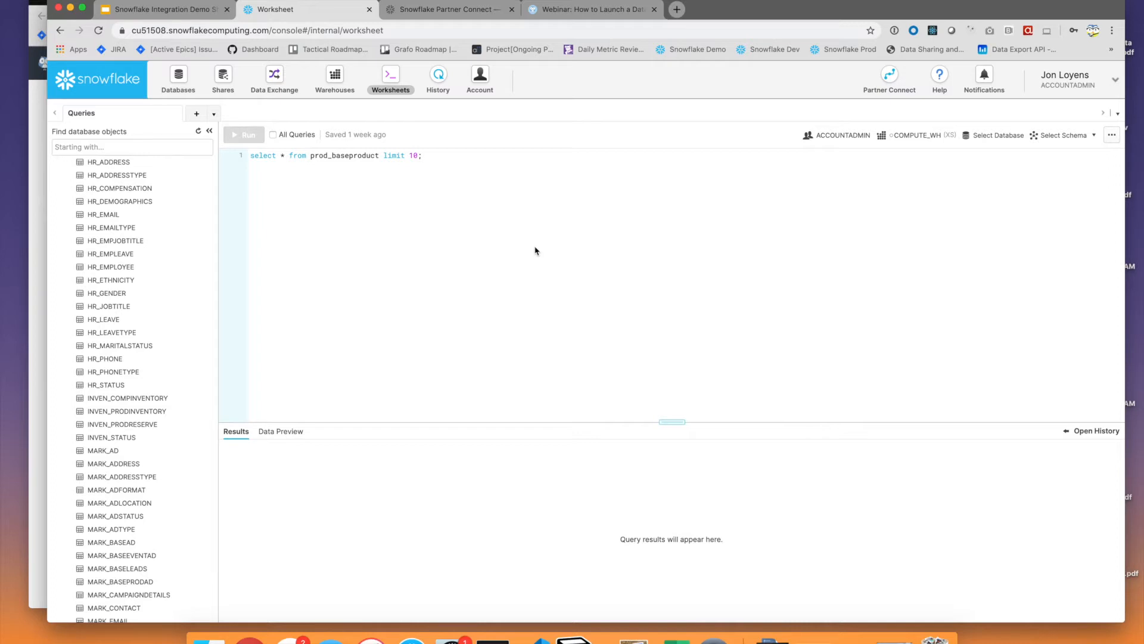
{"action": "left_click_drag", "start_coordinate": [428, 154], "coordinate": [261, 158]}
{"action": "left_click", "coordinate": [305, 198]}
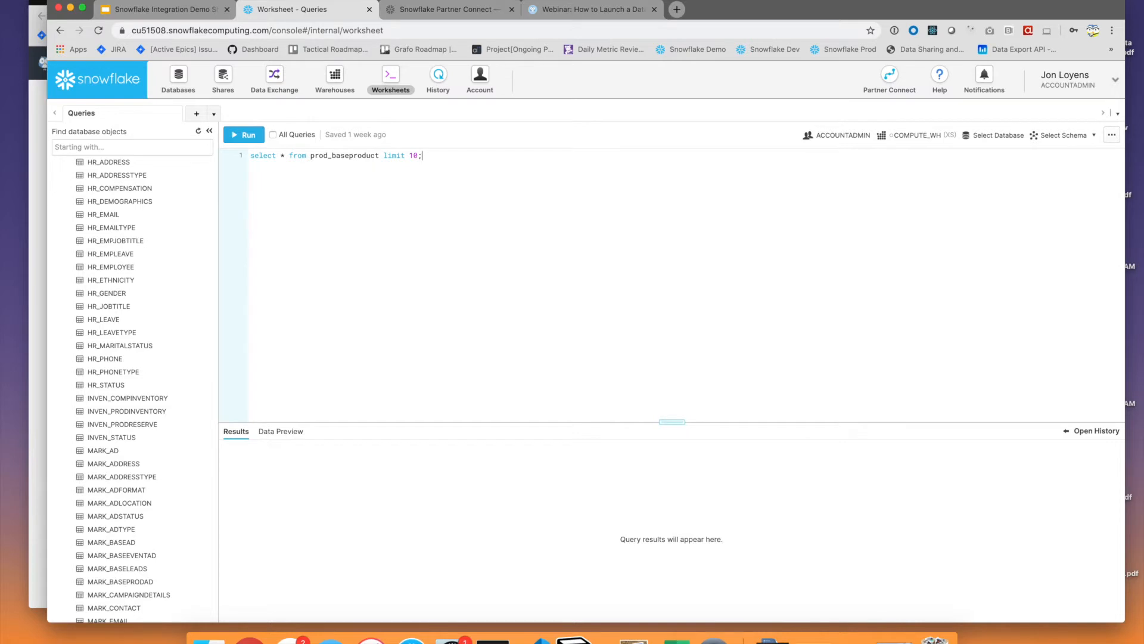
Switch to the data.world browser window and sign in with the demo account's username and password.
{"action": "key", "text": "super+grave"}
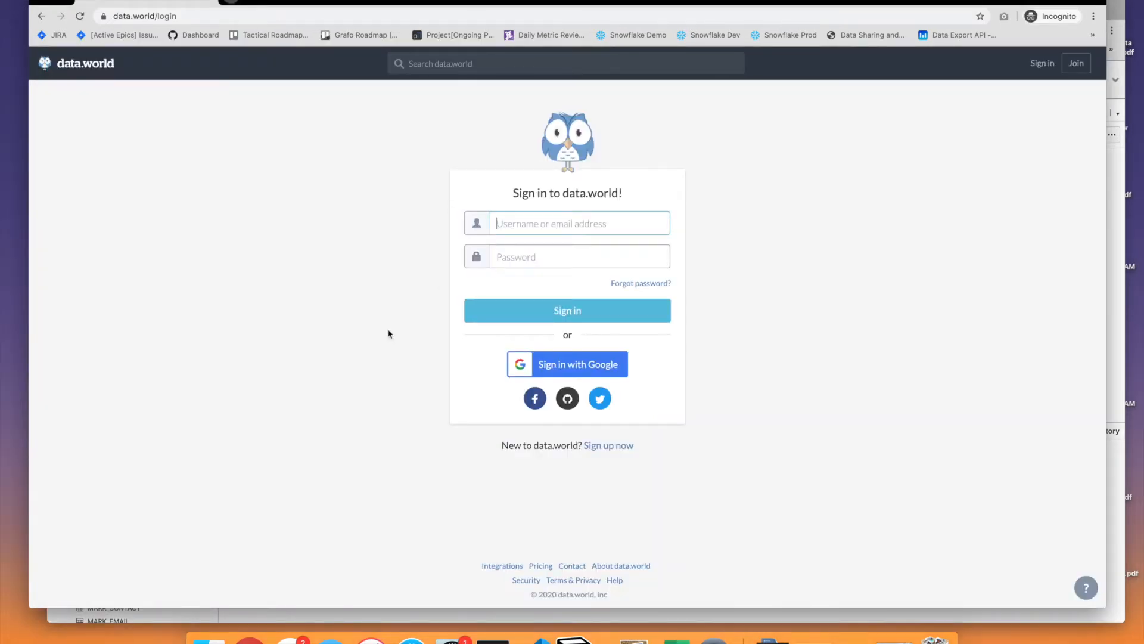
{"action": "type", "text": "demo"}
{"action": "type", "text": "corp-bob"}
{"action": "type", "text": "•••••••"}
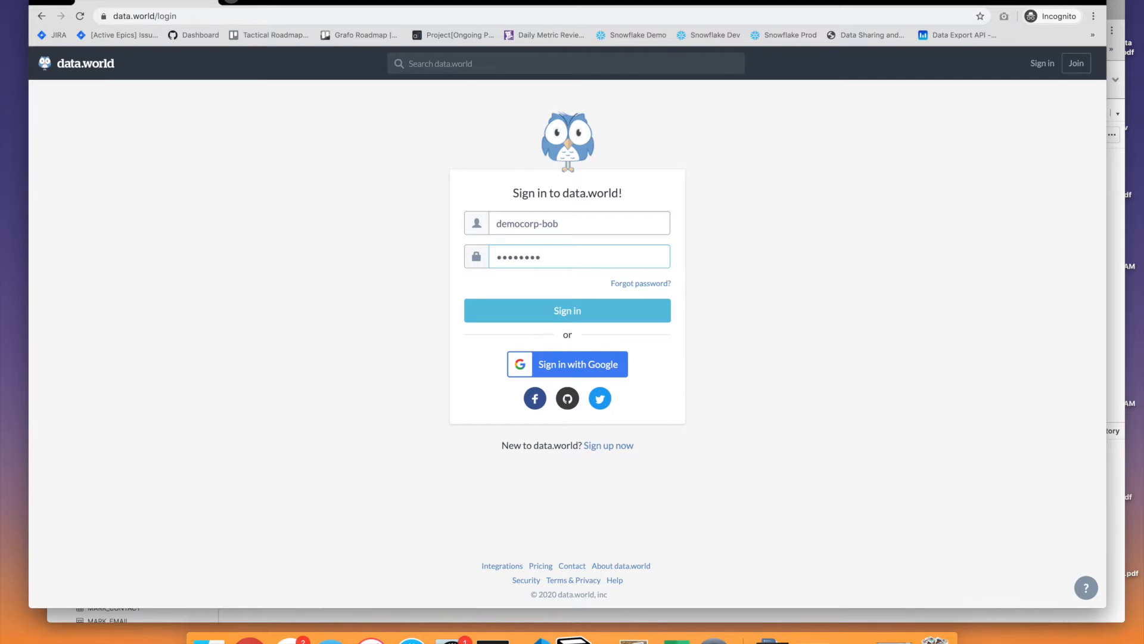
{"action": "left_click", "coordinate": [516, 309]}
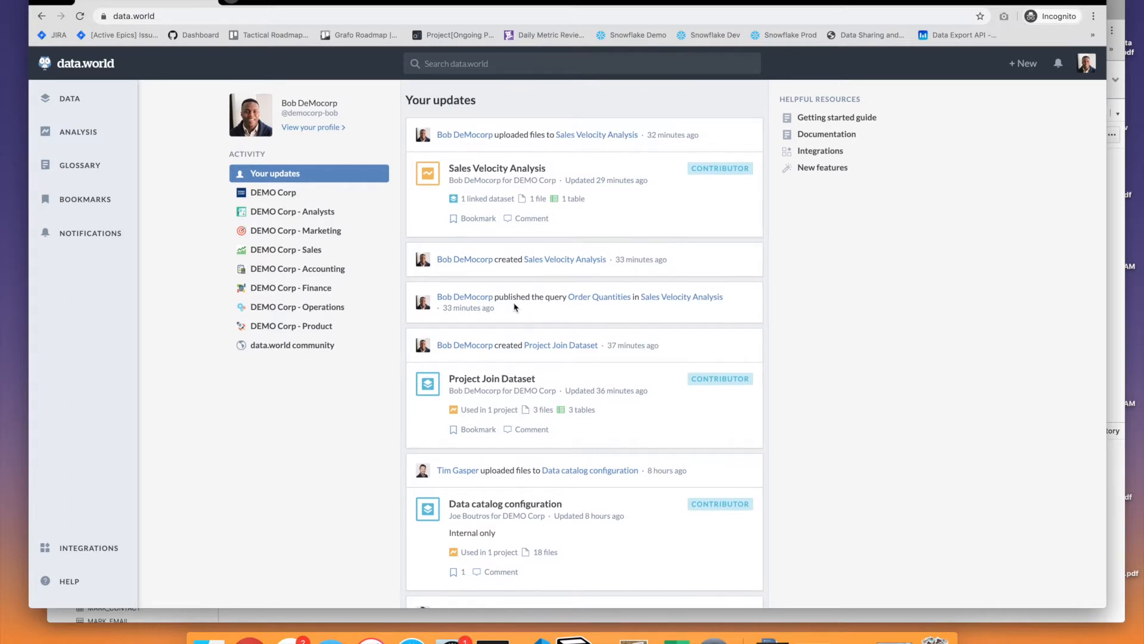
Look through the recent updates, search data.world for "order", and open the Order business term.
{"action": "scroll", "coordinate": [515, 310], "scroll_direction": "down", "scroll_amount": 6}
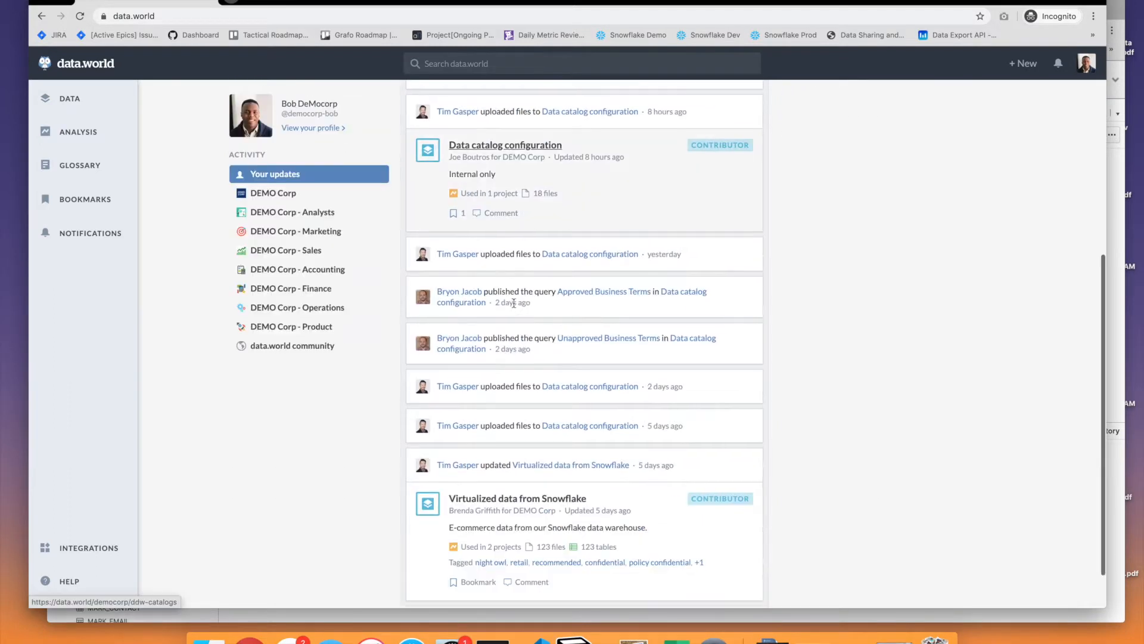
{"action": "scroll", "coordinate": [515, 307], "scroll_direction": "up", "scroll_amount": 6}
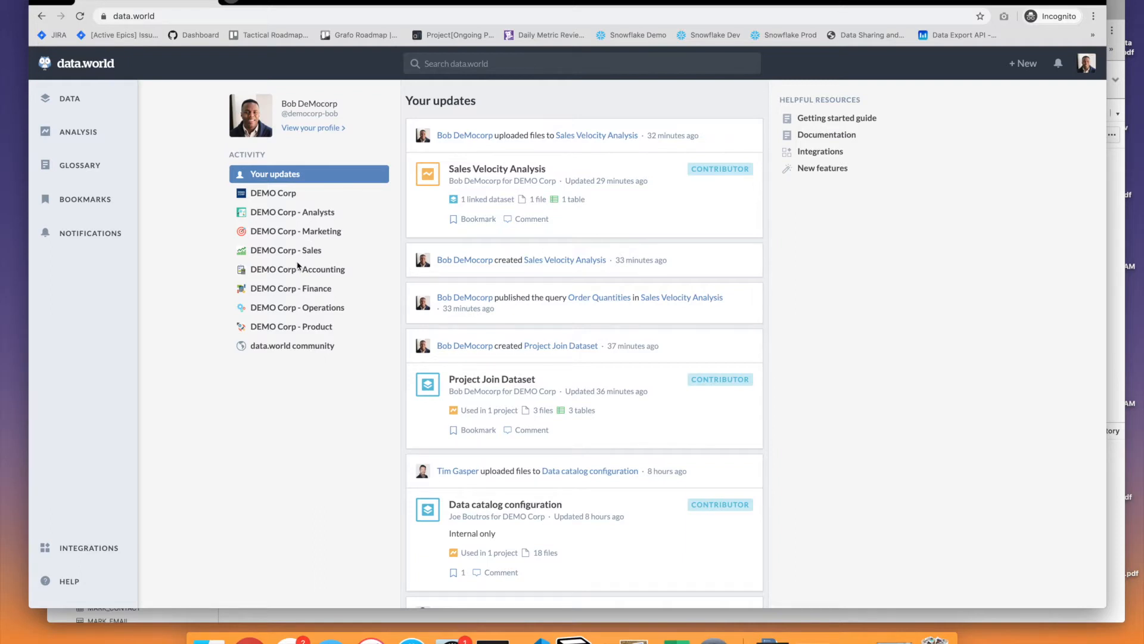
{"action": "left_click", "coordinate": [483, 63]}
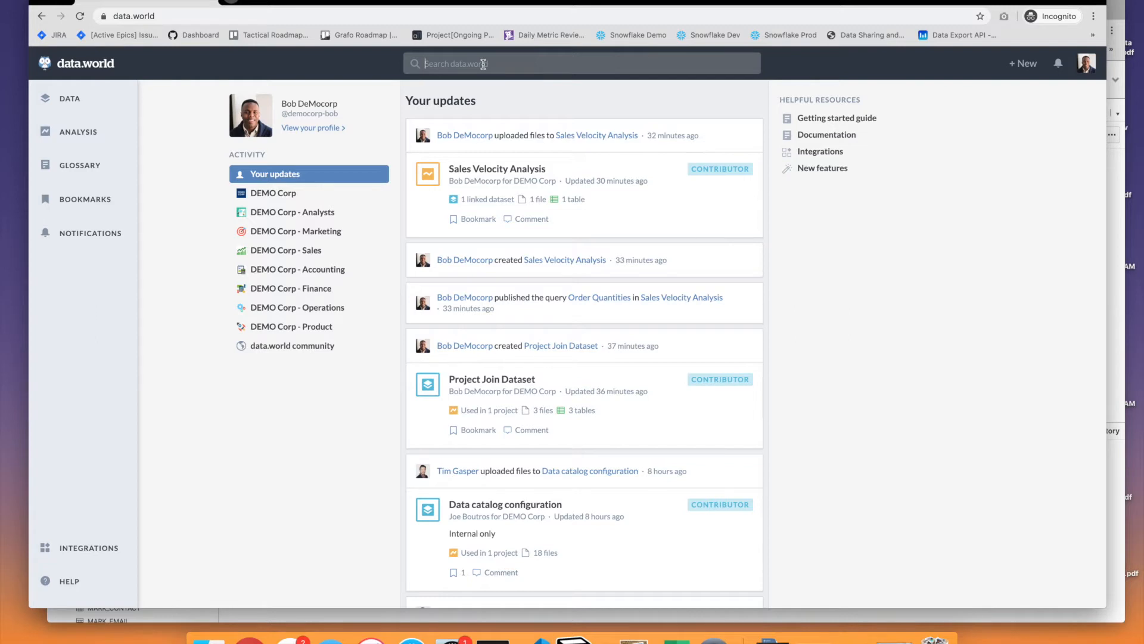
{"action": "type", "text": "order"}
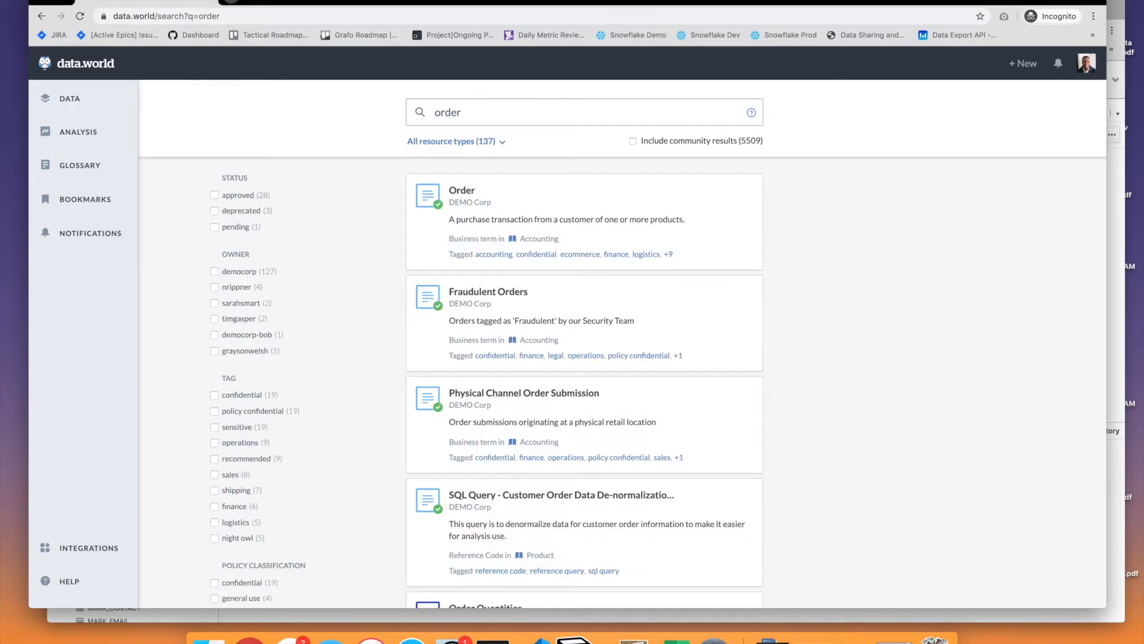
{"action": "left_click", "coordinate": [468, 198]}
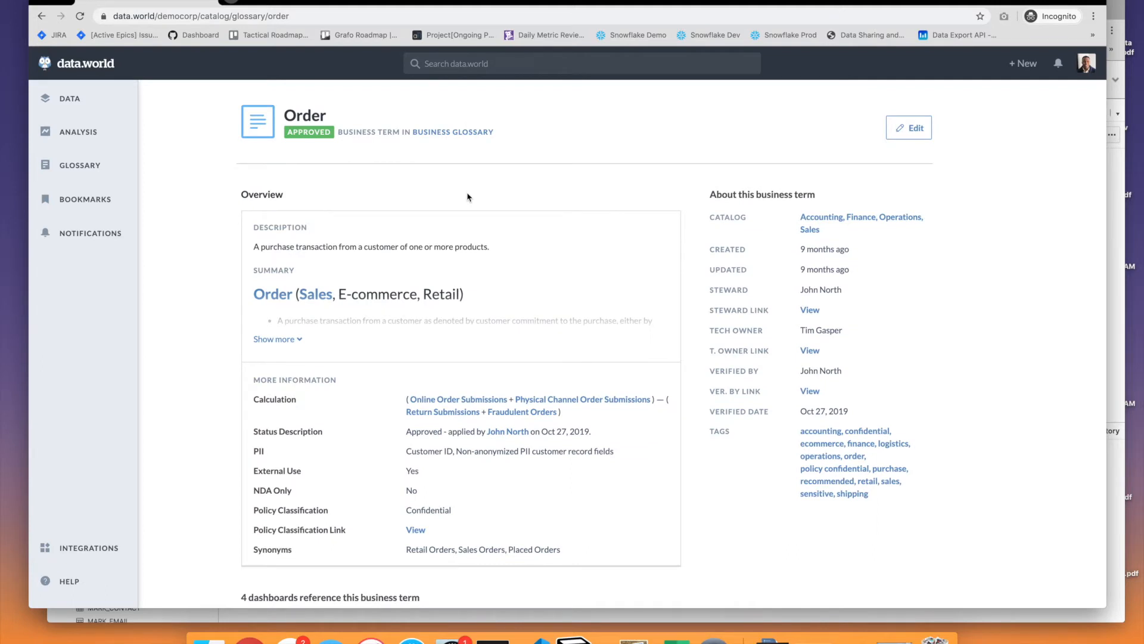
Expand the Order term's full summary and examine its definitions, calculation, policy details, and the dashboards and tables referencing it.
{"action": "left_click", "coordinate": [275, 339]}
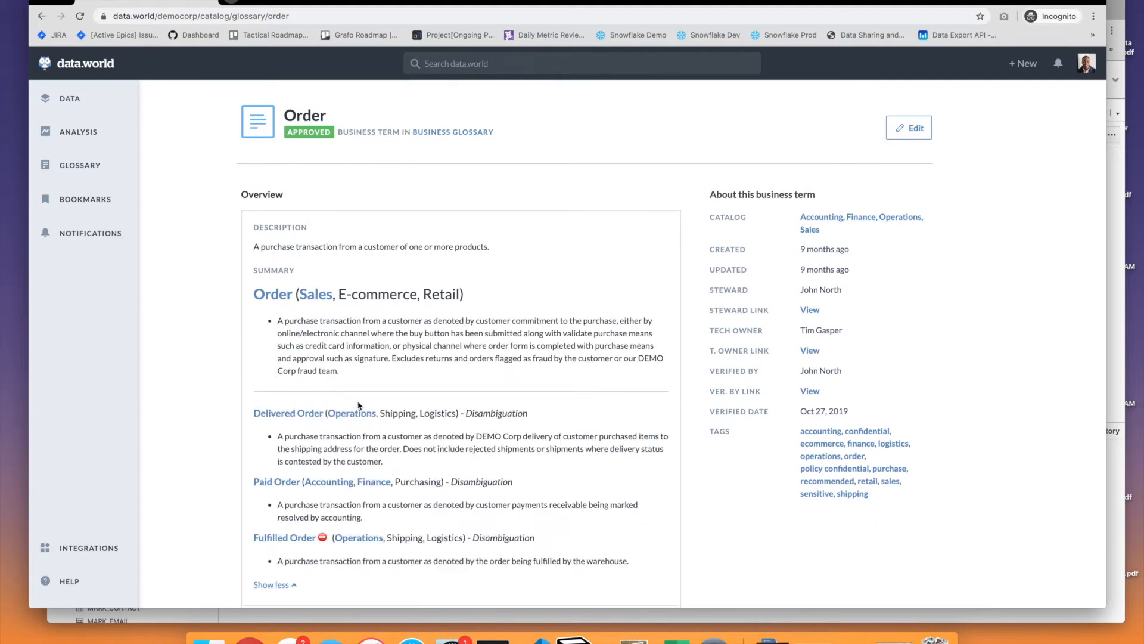
{"action": "scroll", "coordinate": [358, 405], "scroll_direction": "down", "scroll_amount": 3}
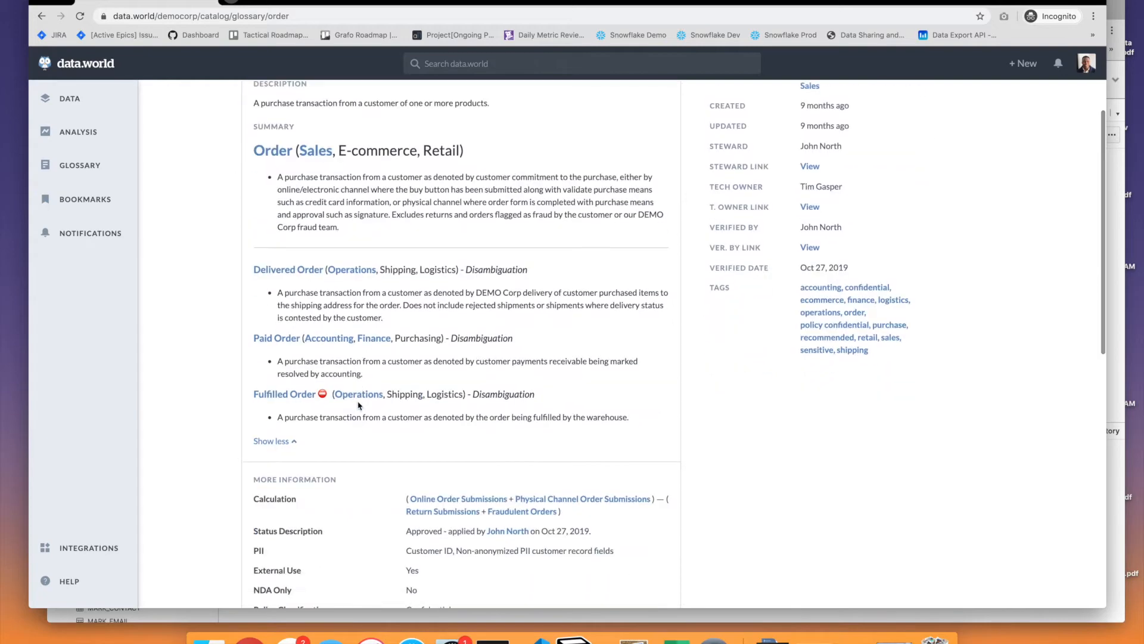
{"action": "scroll", "coordinate": [359, 406], "scroll_direction": "down", "scroll_amount": 7}
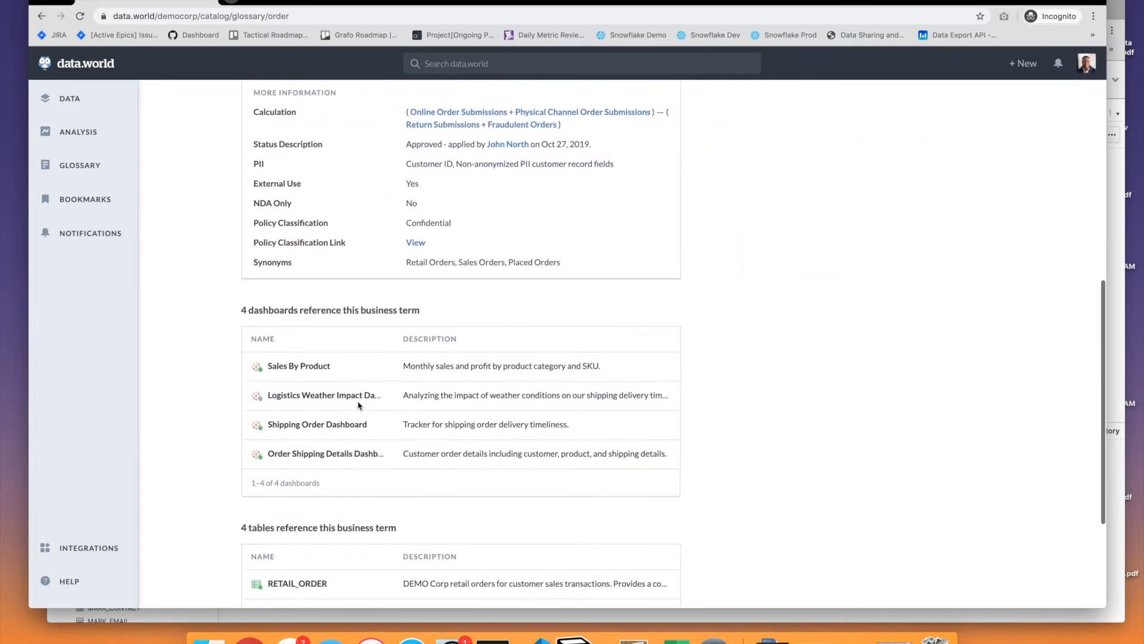
{"action": "scroll", "coordinate": [359, 405], "scroll_direction": "down", "scroll_amount": 3}
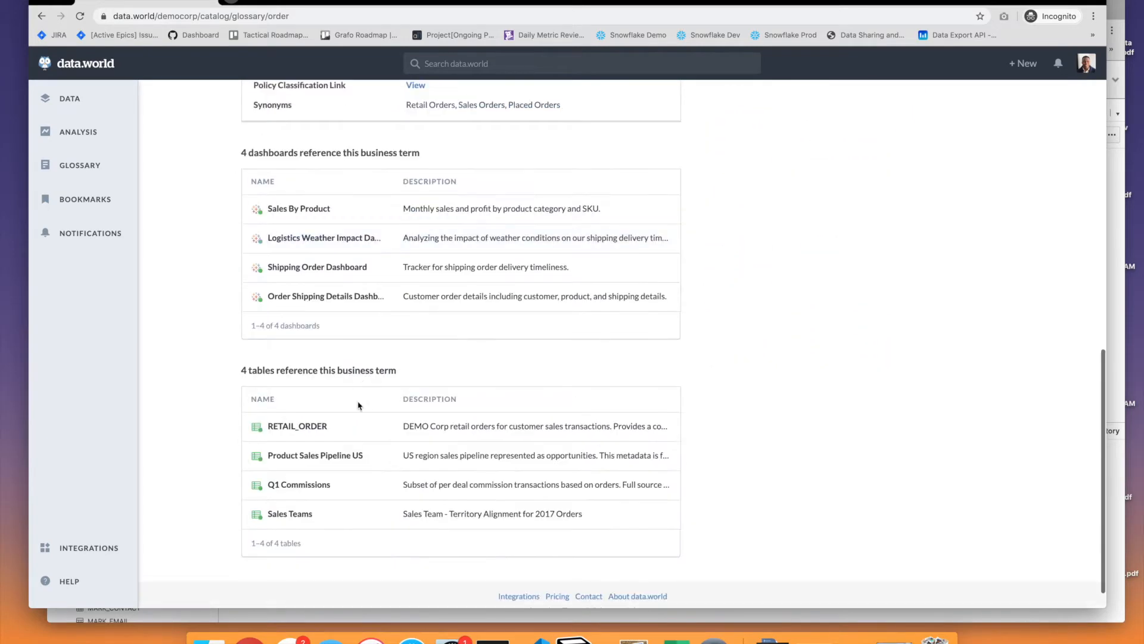
{"action": "scroll", "coordinate": [356, 424], "scroll_direction": "up", "scroll_amount": 6}
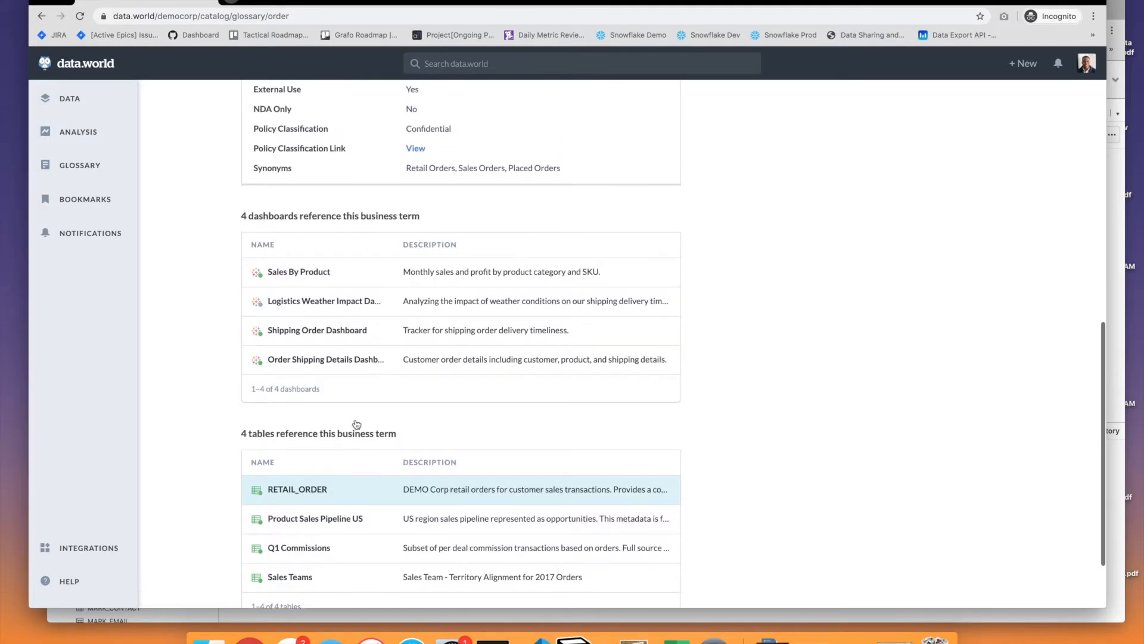
{"action": "scroll", "coordinate": [357, 425], "scroll_direction": "up", "scroll_amount": 7}
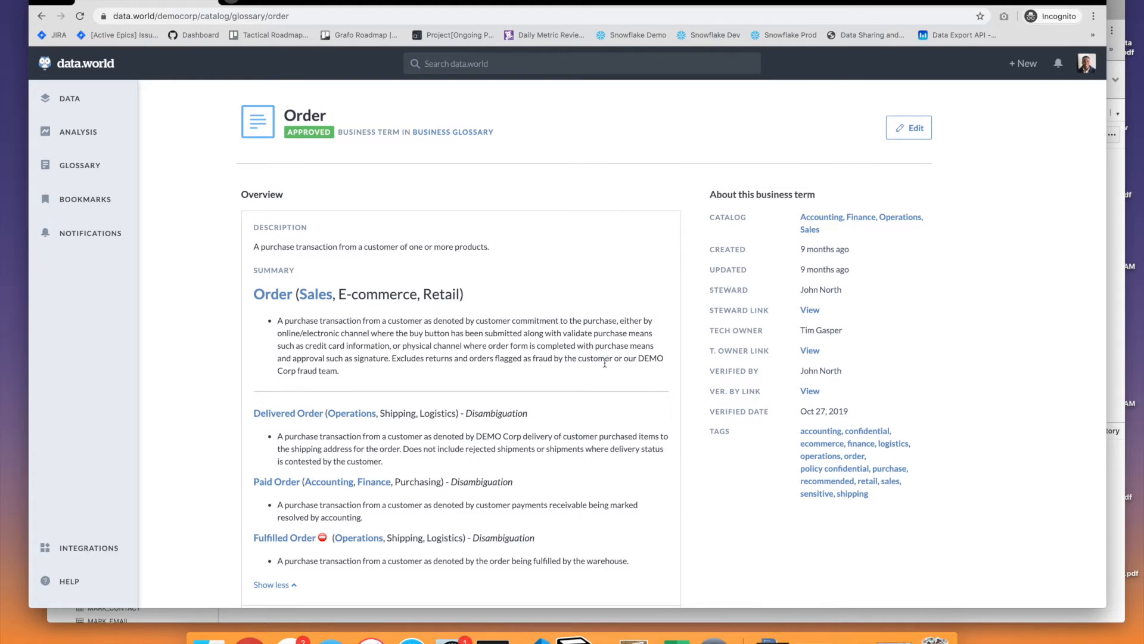
{"action": "scroll", "coordinate": [605, 364], "scroll_direction": "down", "scroll_amount": 11}
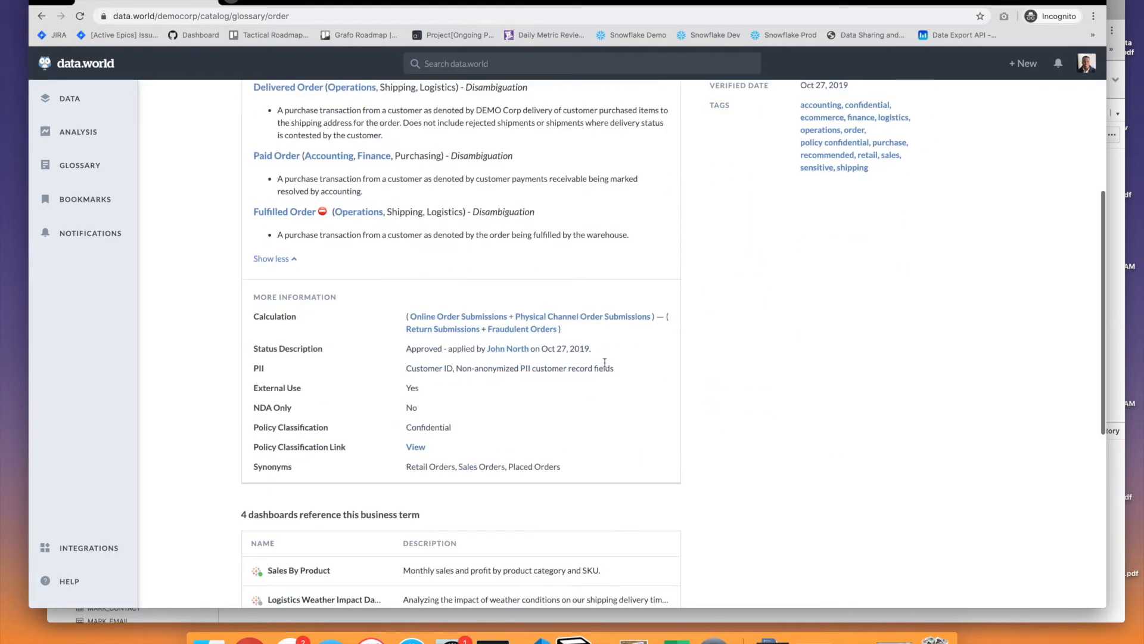
{"action": "scroll", "coordinate": [605, 367], "scroll_direction": "down", "scroll_amount": 3}
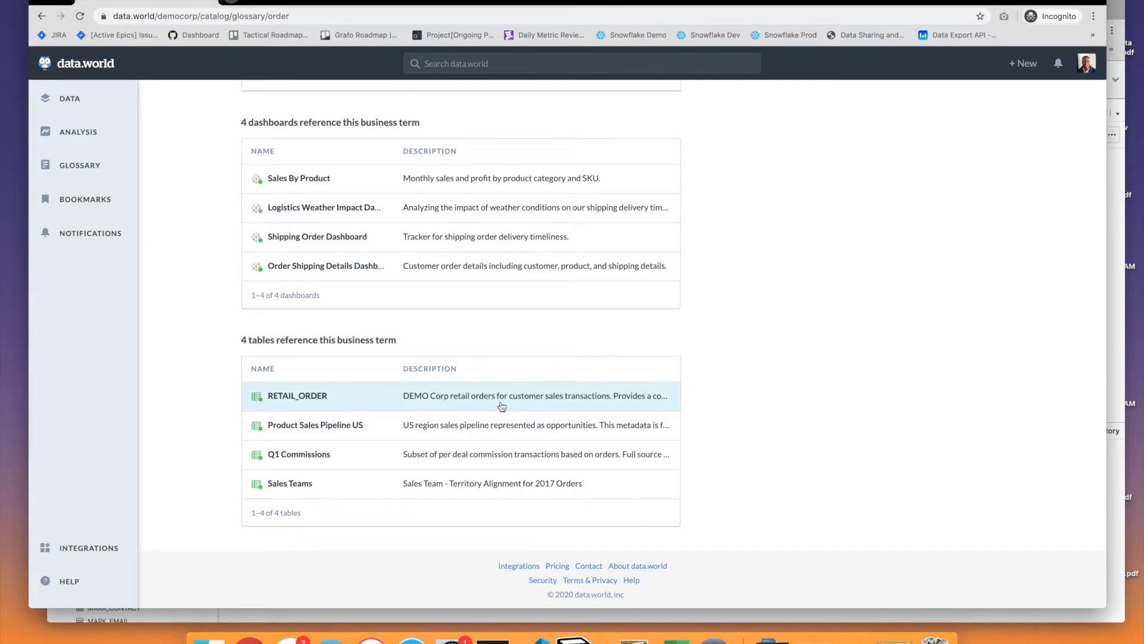
Open the RETAIL_ORDER table referencing the term and examine its overview, usage recommendations, ownership details and columns.
{"action": "left_click", "coordinate": [304, 396]}
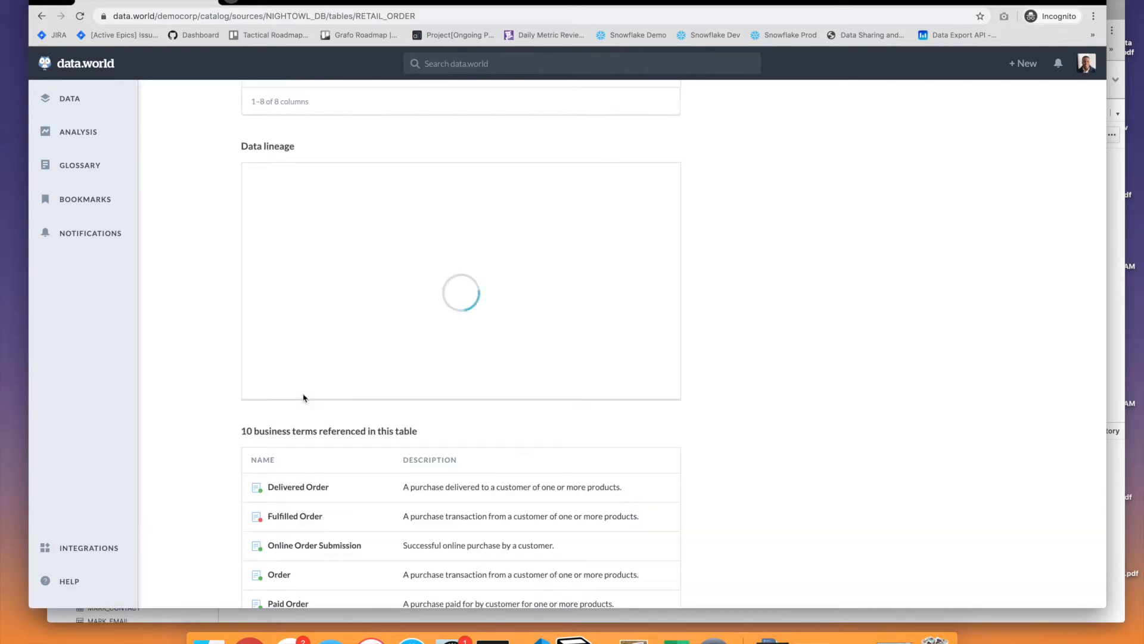
{"action": "scroll", "coordinate": [188, 326], "scroll_direction": "up", "scroll_amount": 8}
{"action": "scroll", "coordinate": [189, 327], "scroll_direction": "up", "scroll_amount": 5}
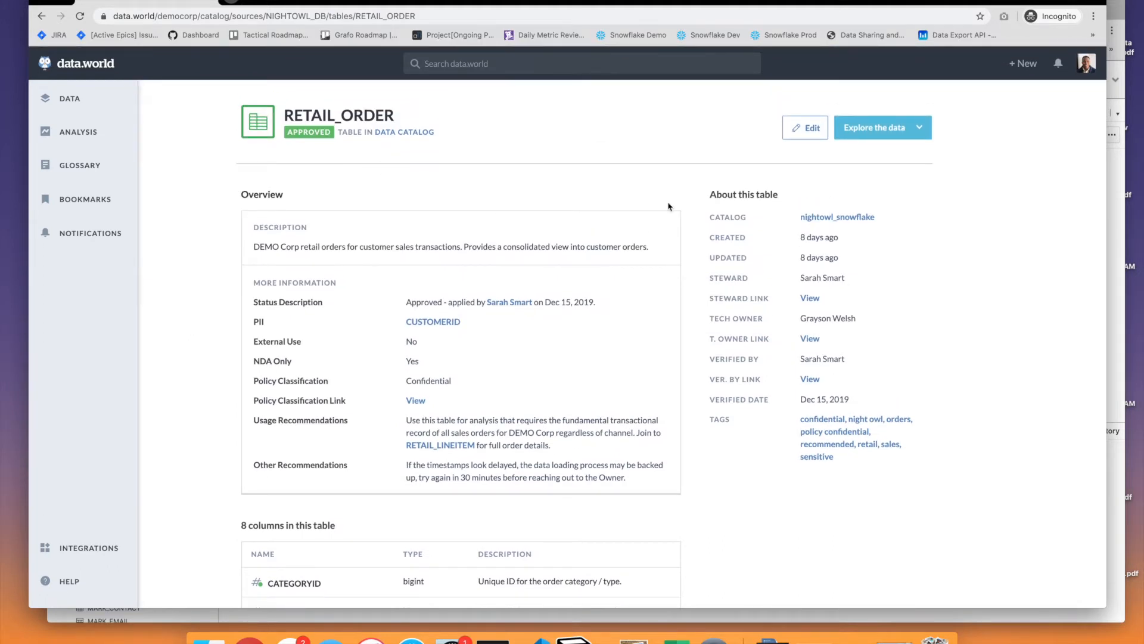
{"action": "scroll", "coordinate": [678, 532], "scroll_direction": "down", "scroll_amount": 1}
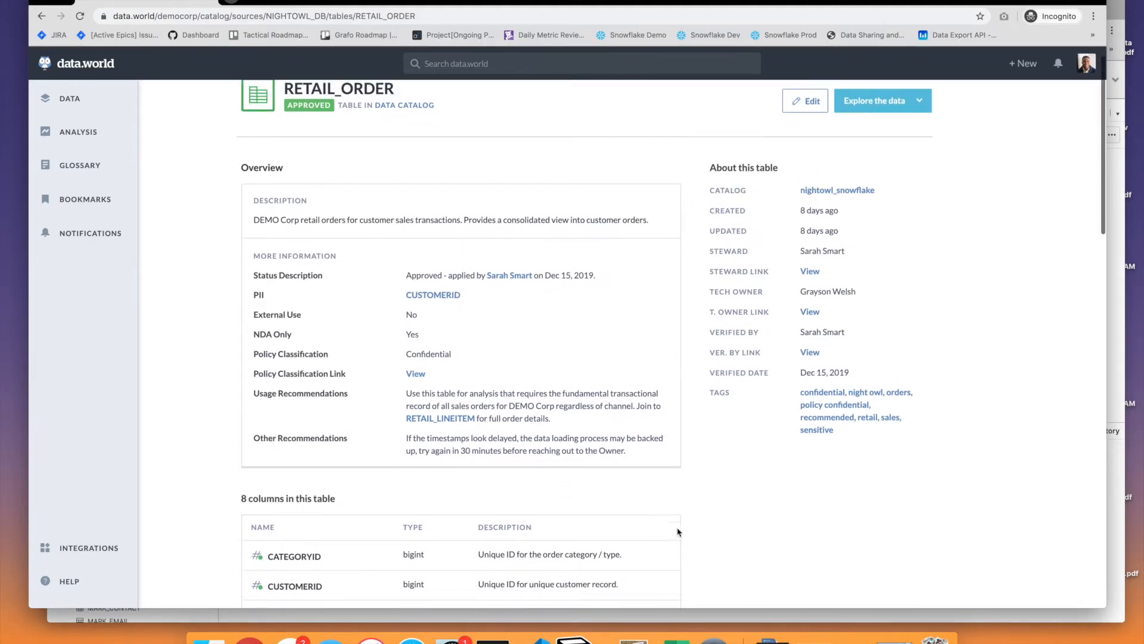
{"action": "scroll", "coordinate": [678, 532], "scroll_direction": "down", "scroll_amount": 5}
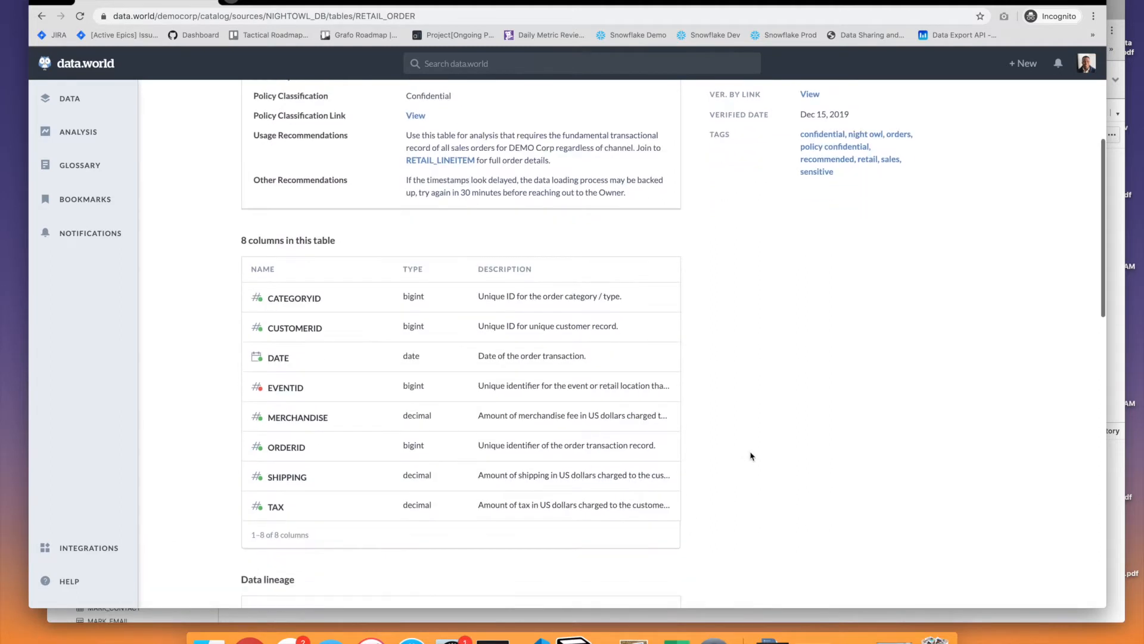
{"action": "scroll", "coordinate": [750, 456], "scroll_direction": "down", "scroll_amount": 1}
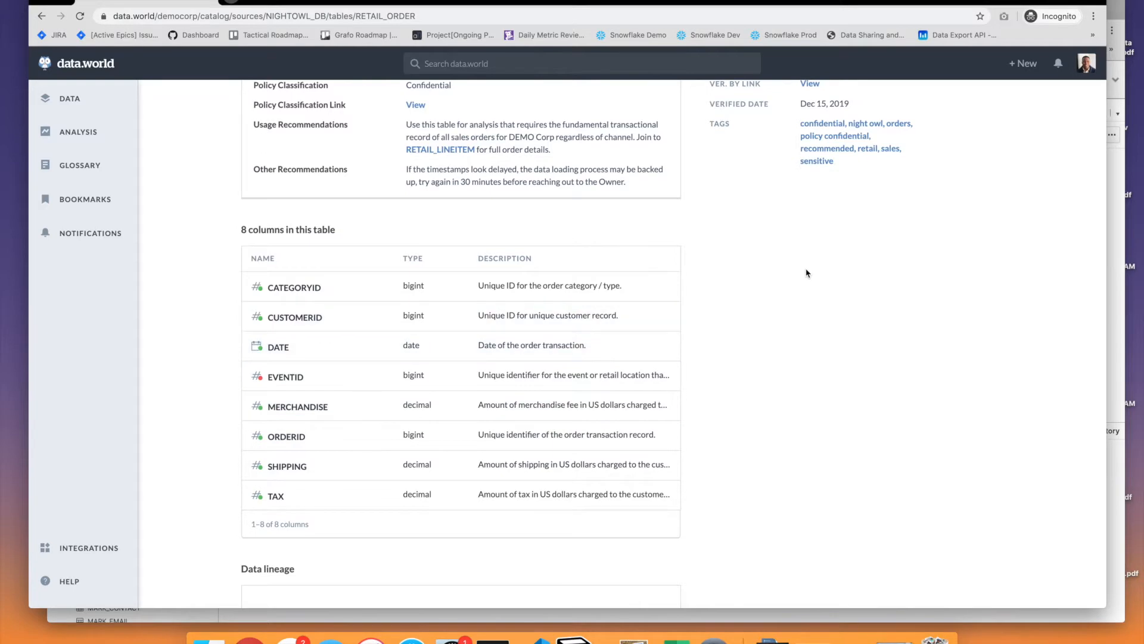
{"action": "scroll", "coordinate": [560, 370], "scroll_direction": "up", "scroll_amount": 3}
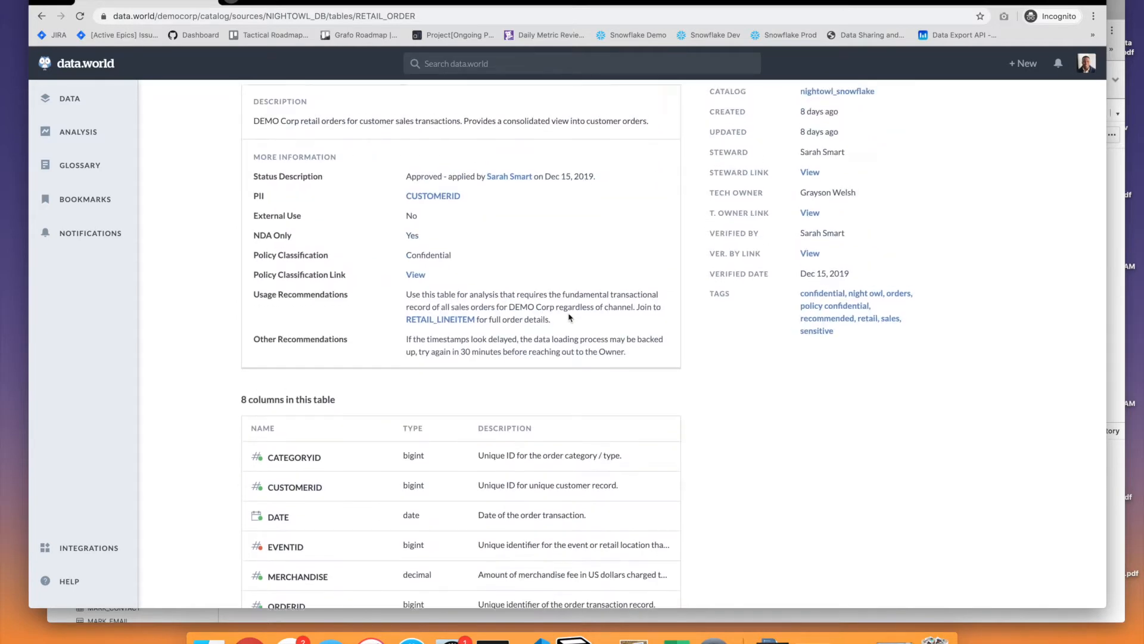
{"action": "scroll", "coordinate": [570, 316], "scroll_direction": "up", "scroll_amount": 2}
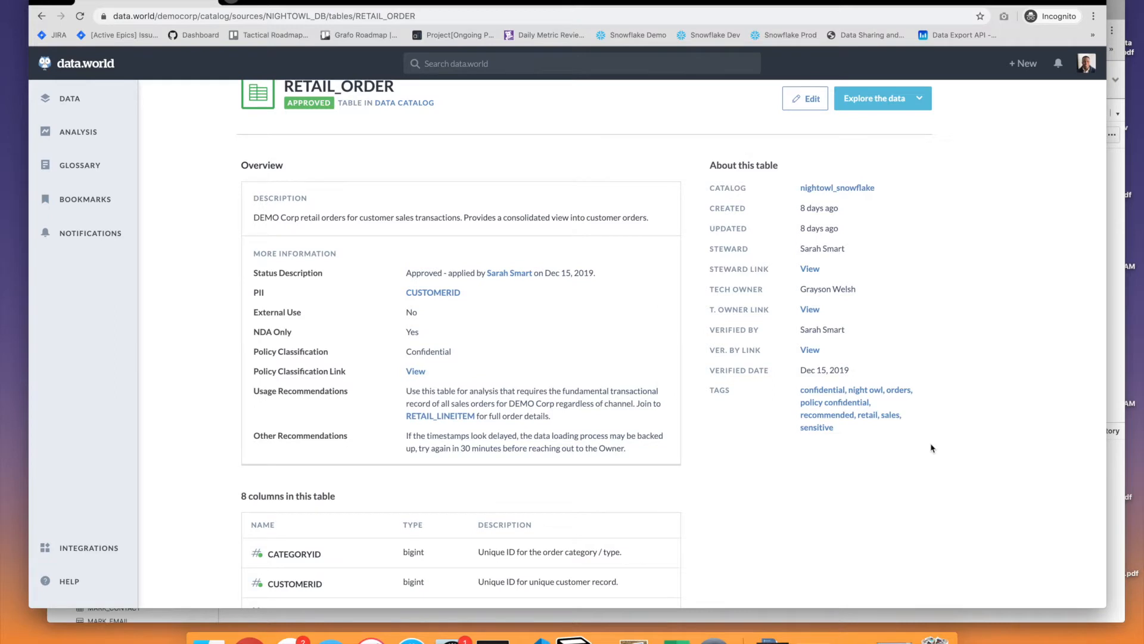
{"action": "scroll", "coordinate": [662, 168], "scroll_direction": "up", "scroll_amount": 1}
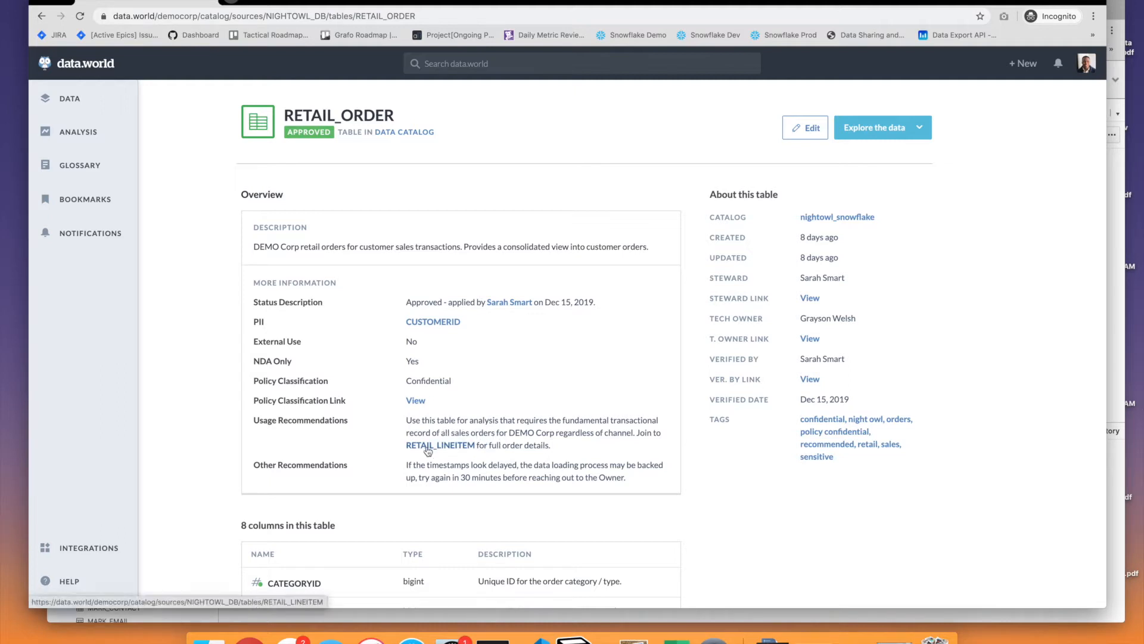
Open the recommended RETAIL_LINEITEM join table, view its PRODUCTID column's details, and return to the table page.
{"action": "left_click", "coordinate": [453, 446]}
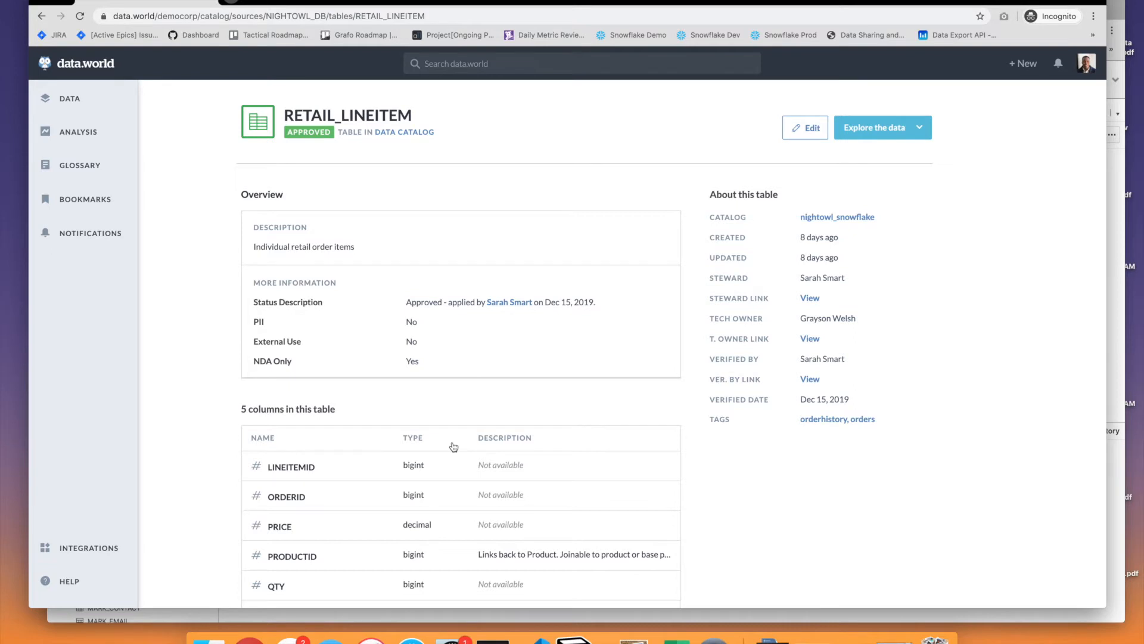
{"action": "scroll", "coordinate": [454, 447], "scroll_direction": "down", "scroll_amount": 1}
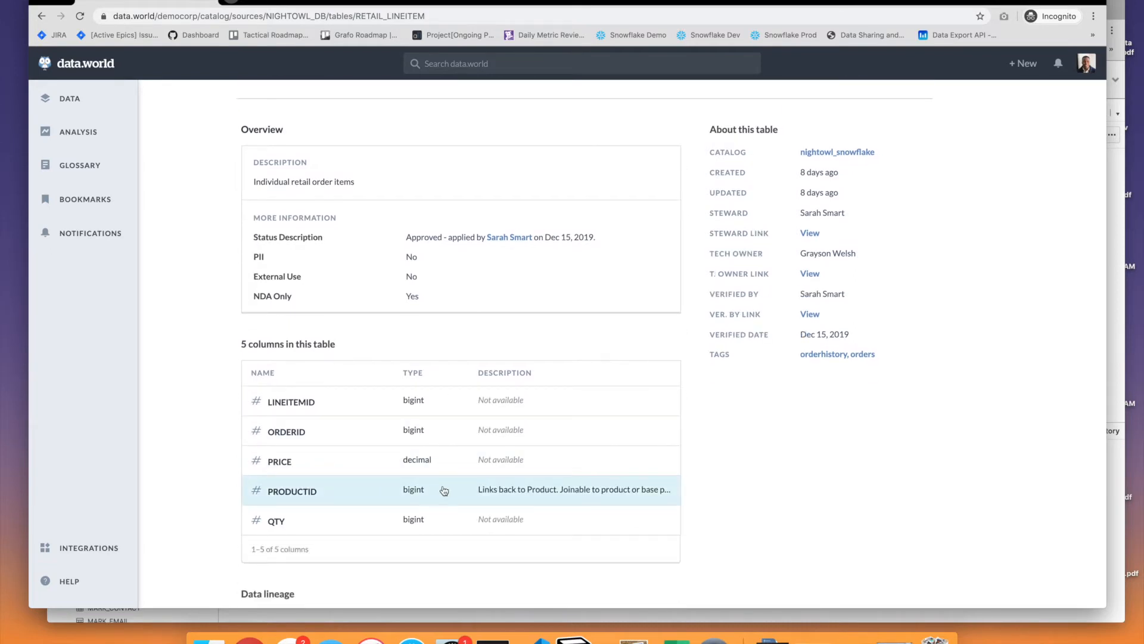
{"action": "left_click", "coordinate": [630, 497]}
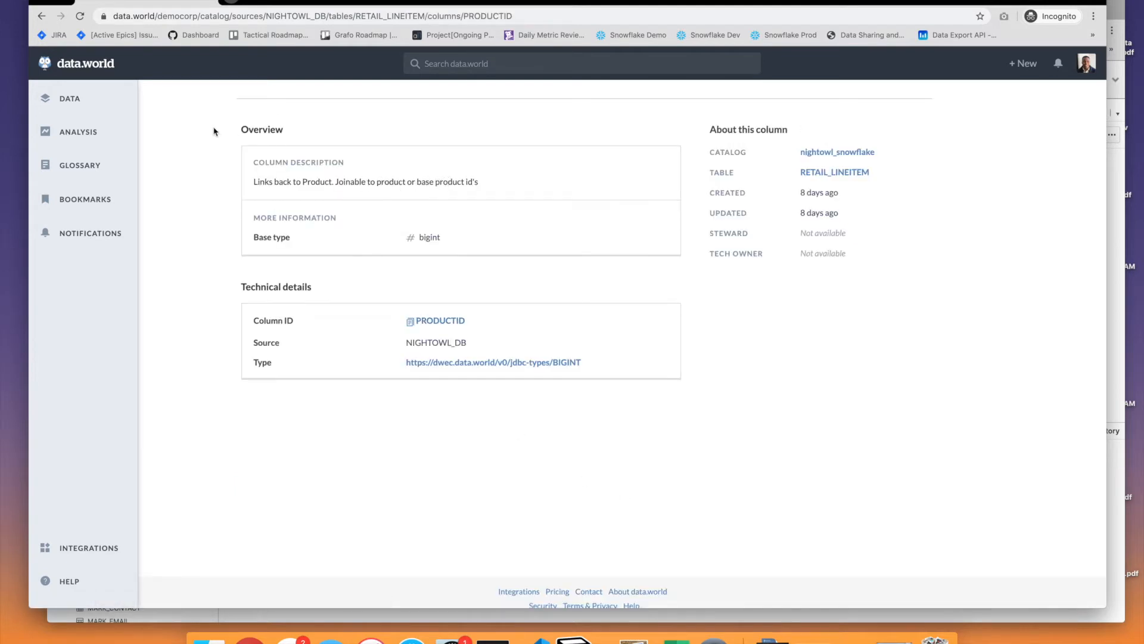
{"action": "left_click", "coordinate": [41, 14]}
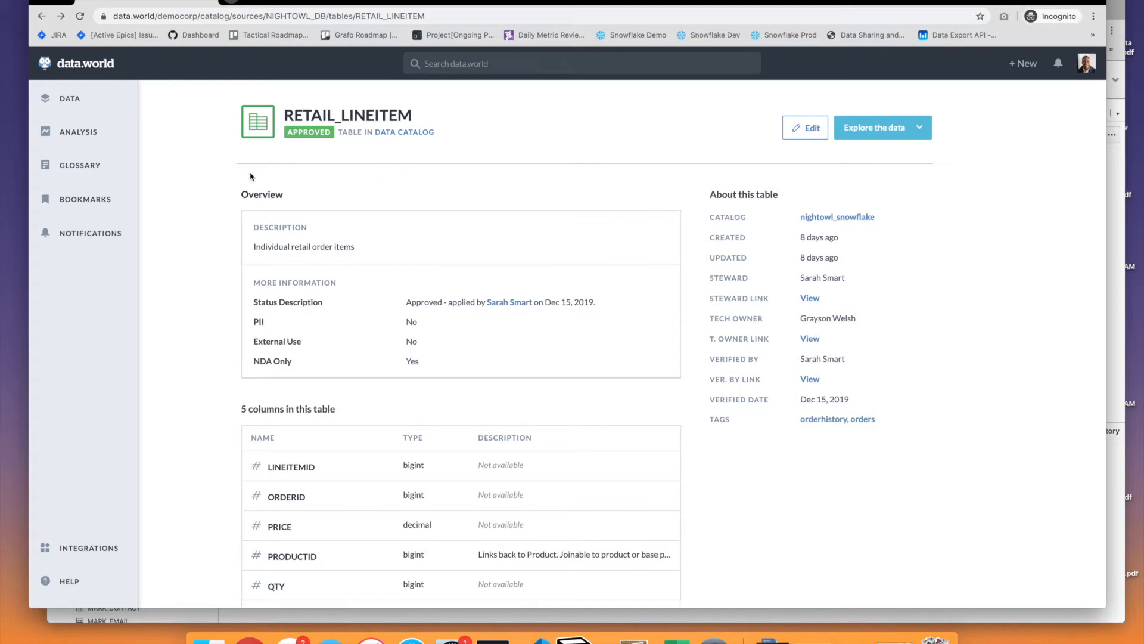
Return to the RETAIL_ORDER table page and create a new DEMO Corp dataset named Core Order Tables, shared with no one.
{"action": "left_click", "coordinate": [41, 17]}
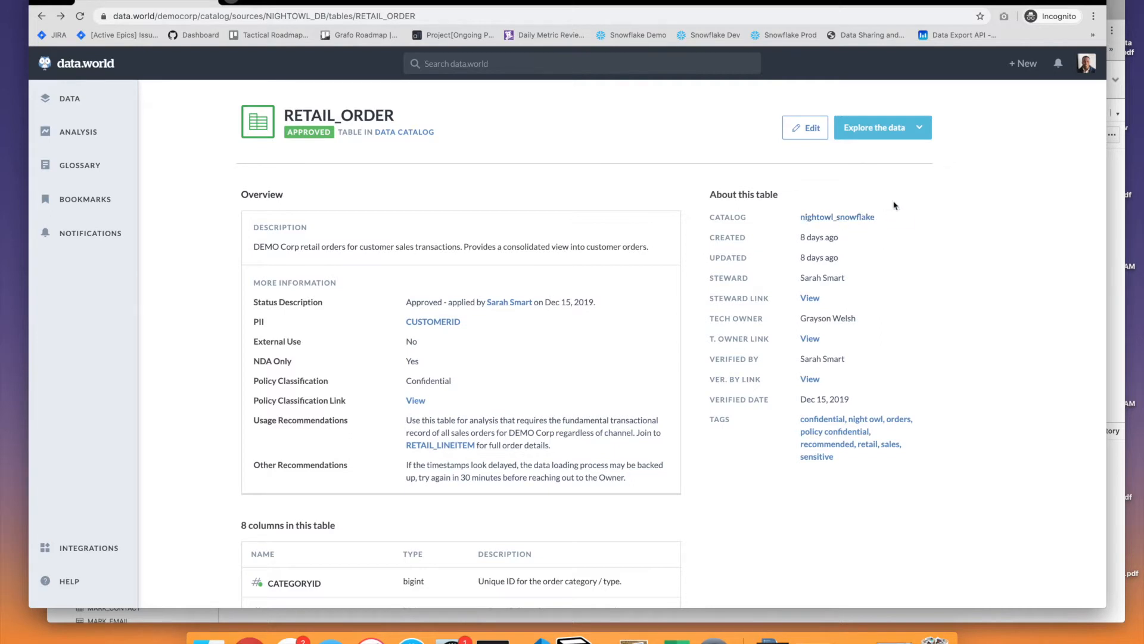
{"action": "left_click", "coordinate": [1023, 64]}
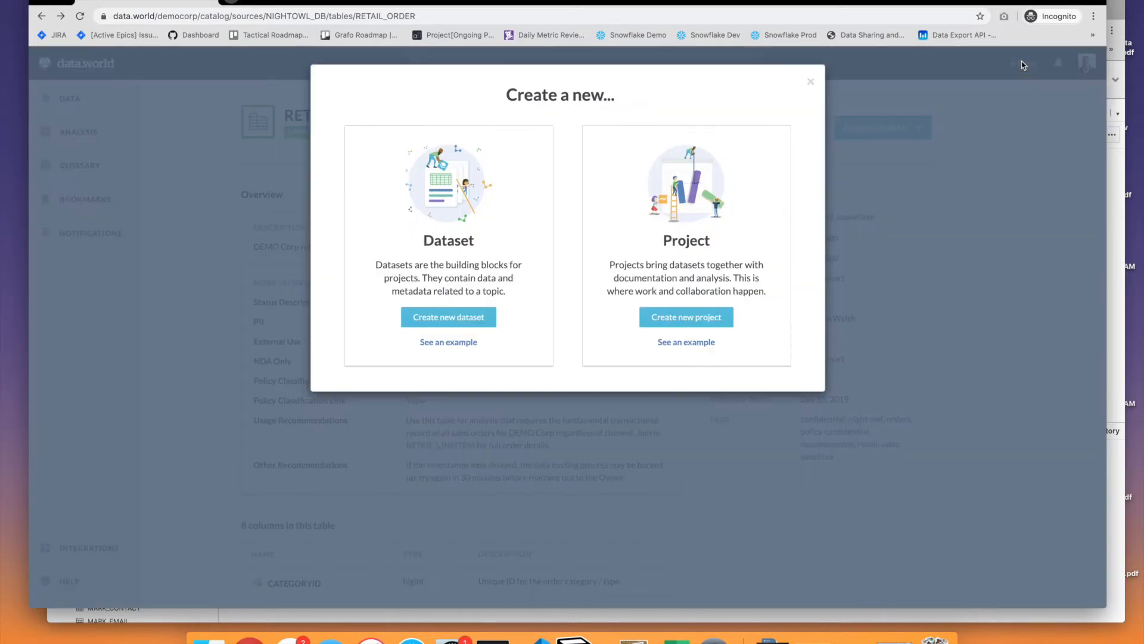
{"action": "left_click", "coordinate": [477, 322]}
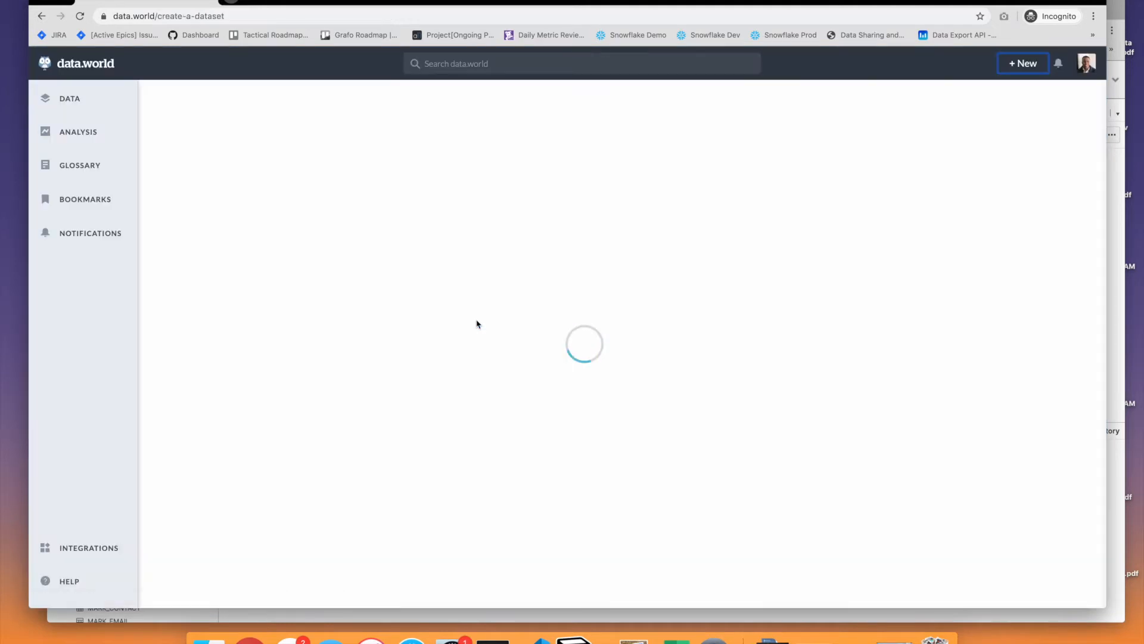
{"action": "type", "text": "Core Order Tableas"}
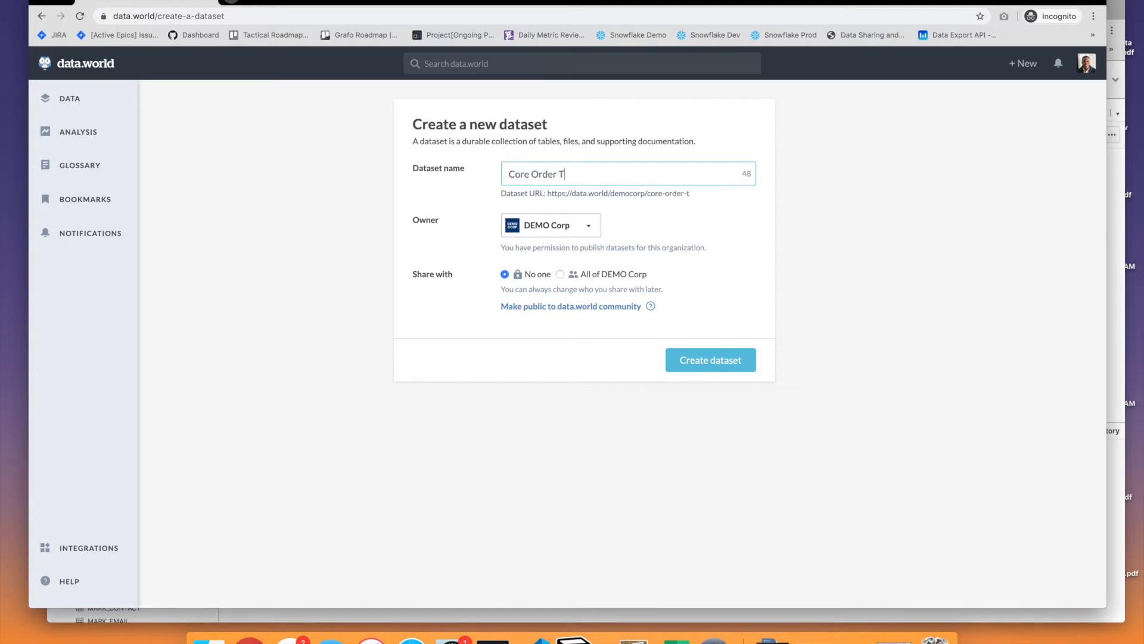
{"action": "key", "text": "BackSpace"}
{"action": "key", "text": "BackSpace"}
{"action": "type", "text": "s"}
{"action": "left_click", "coordinate": [686, 361]}
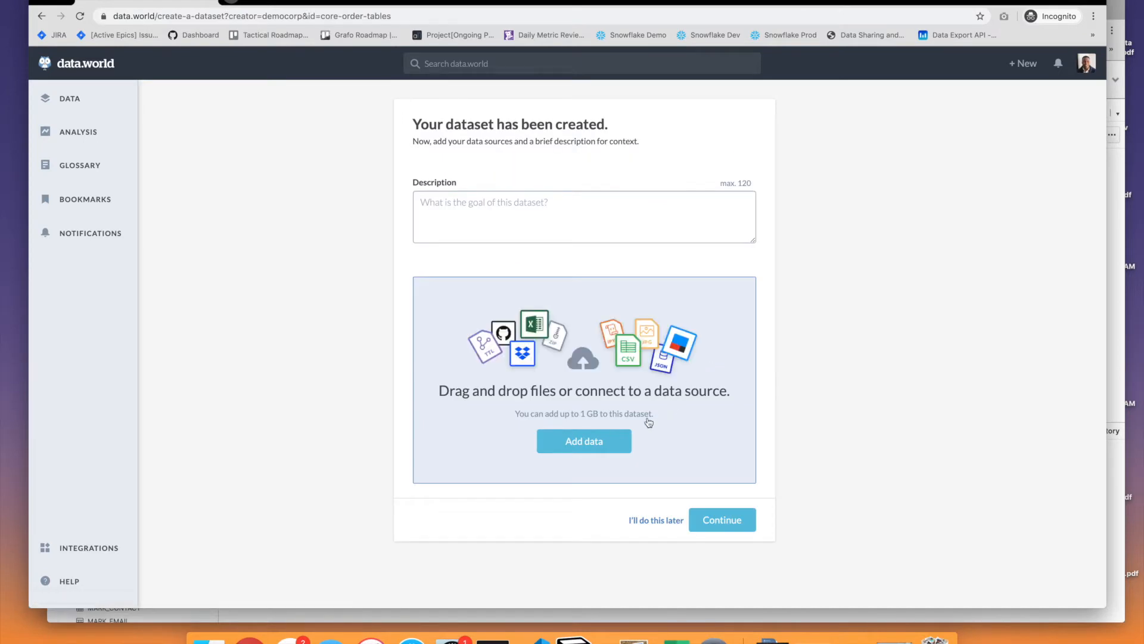
Start adding data from the Snowflake Night Owl integration as live tables, using the NIGHTOWL_SCHEMA schema.
{"action": "left_click", "coordinate": [612, 434]}
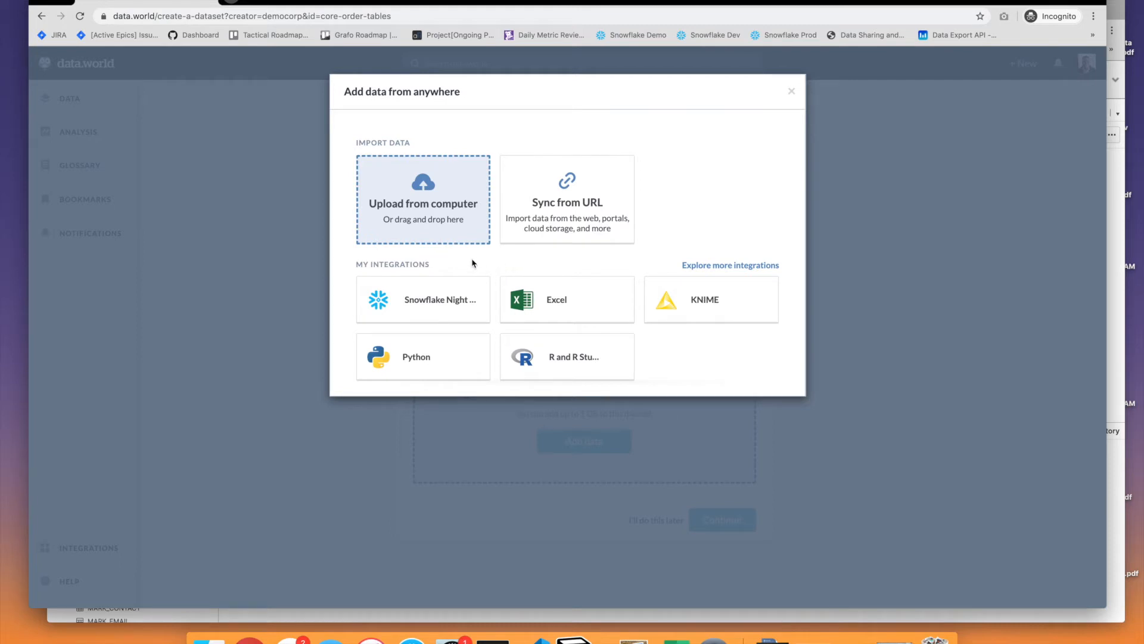
{"action": "left_click", "coordinate": [443, 298]}
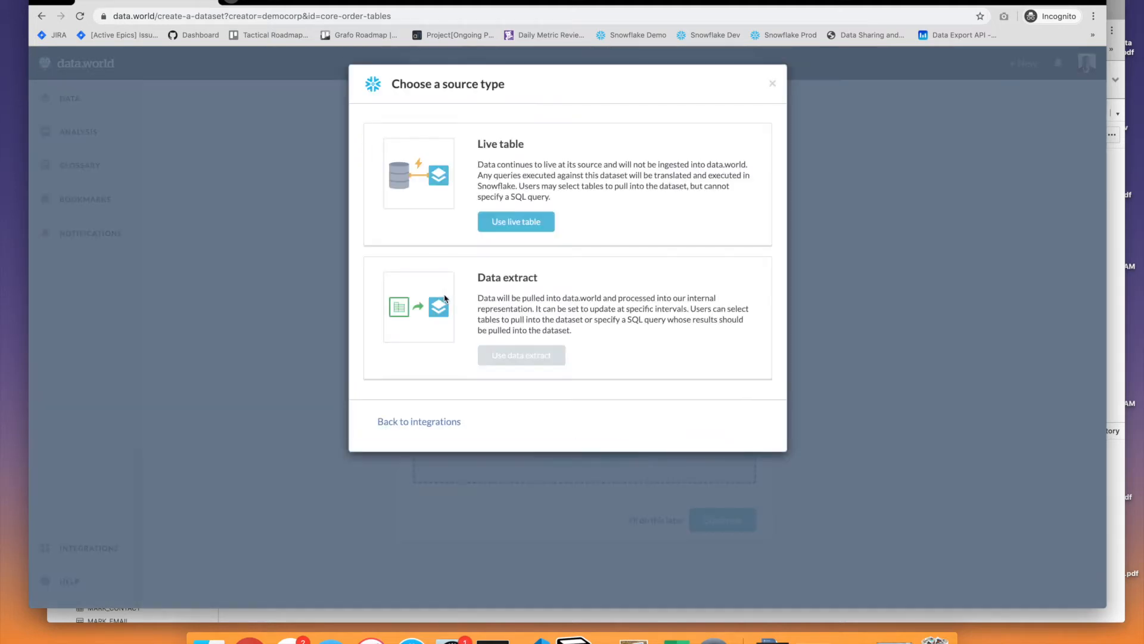
{"action": "left_click", "coordinate": [543, 222]}
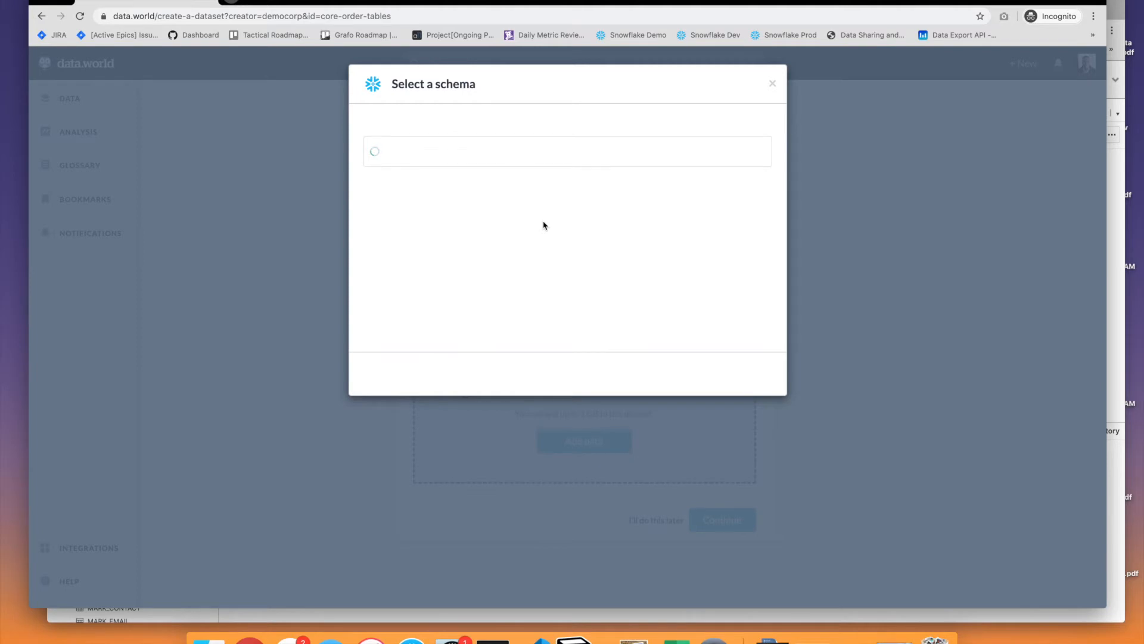
{"action": "left_click", "coordinate": [539, 150]}
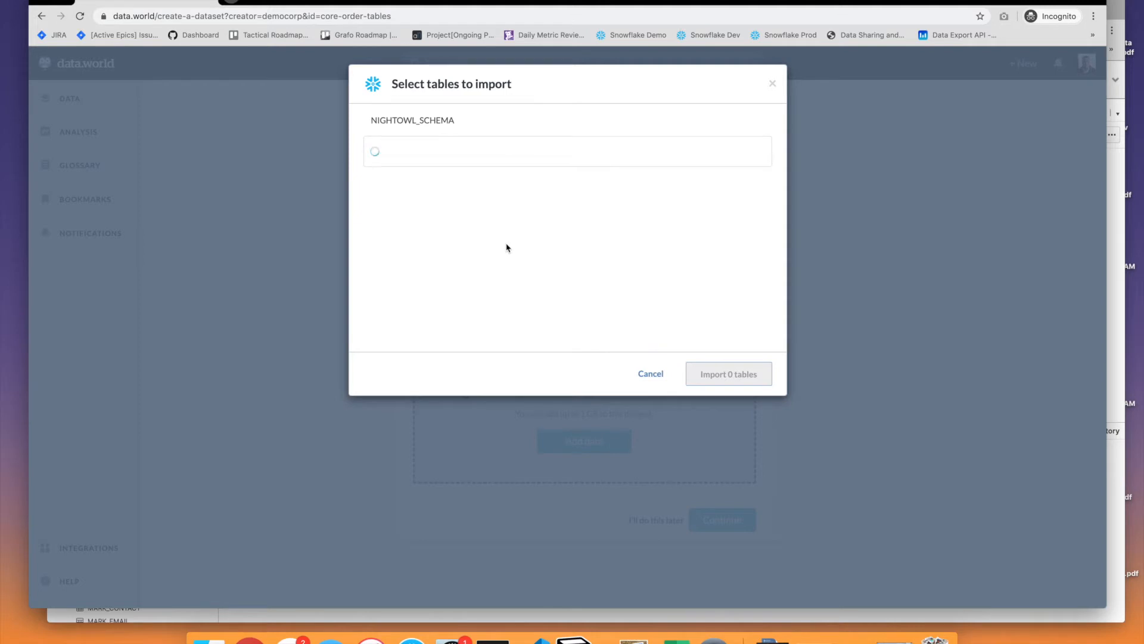
Import the RETAIL_ORDER and RETAIL_LINEITEM tables into the dataset.
{"action": "scroll", "coordinate": [485, 276], "scroll_direction": "down", "scroll_amount": 5}
{"action": "scroll", "coordinate": [489, 282], "scroll_direction": "down", "scroll_amount": 10}
{"action": "scroll", "coordinate": [489, 283], "scroll_direction": "down", "scroll_amount": 8}
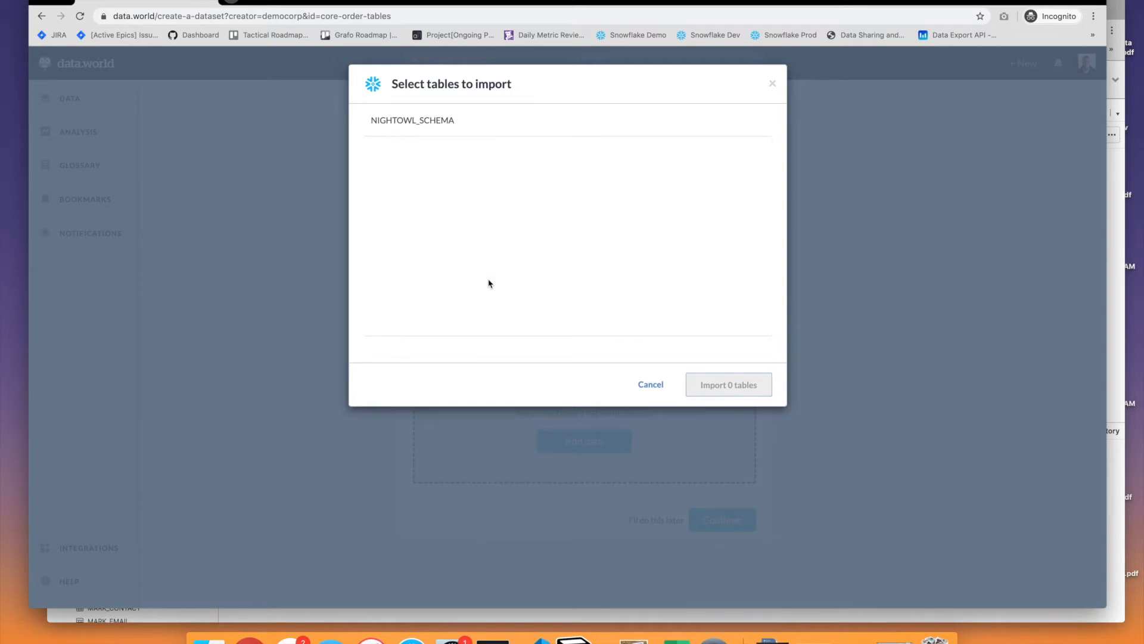
{"action": "scroll", "coordinate": [489, 284], "scroll_direction": "up", "scroll_amount": 8}
{"action": "scroll", "coordinate": [488, 282], "scroll_direction": "down", "scroll_amount": 5}
{"action": "scroll", "coordinate": [489, 282], "scroll_direction": "down", "scroll_amount": 5}
{"action": "scroll", "coordinate": [489, 282], "scroll_direction": "up", "scroll_amount": 3}
{"action": "scroll", "coordinate": [489, 284], "scroll_direction": "up", "scroll_amount": 6}
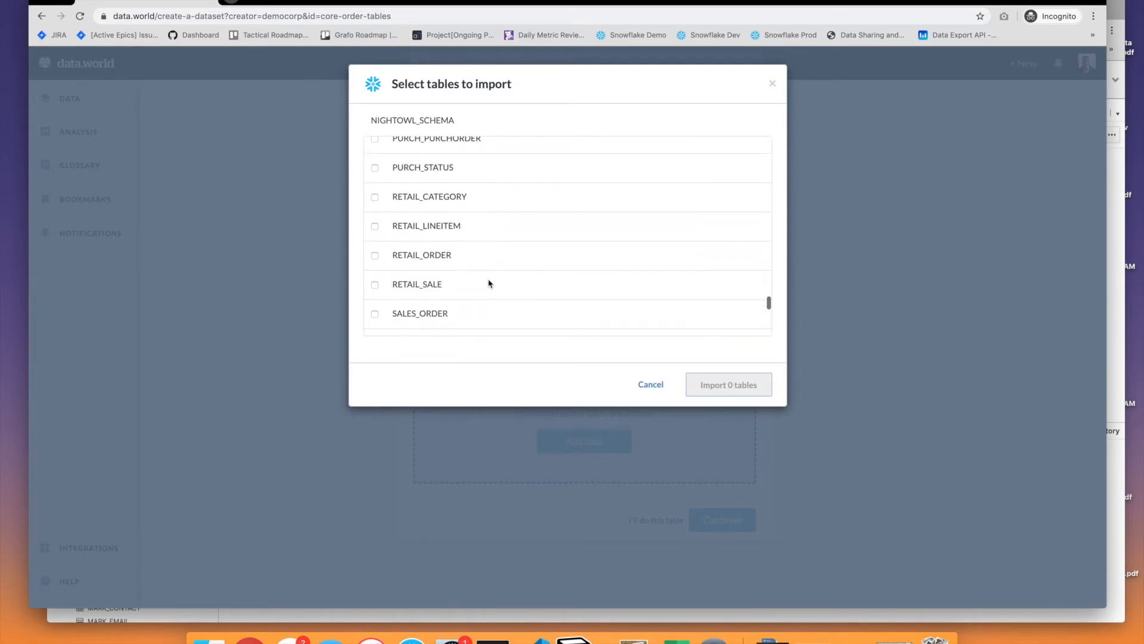
{"action": "left_click", "coordinate": [376, 256]}
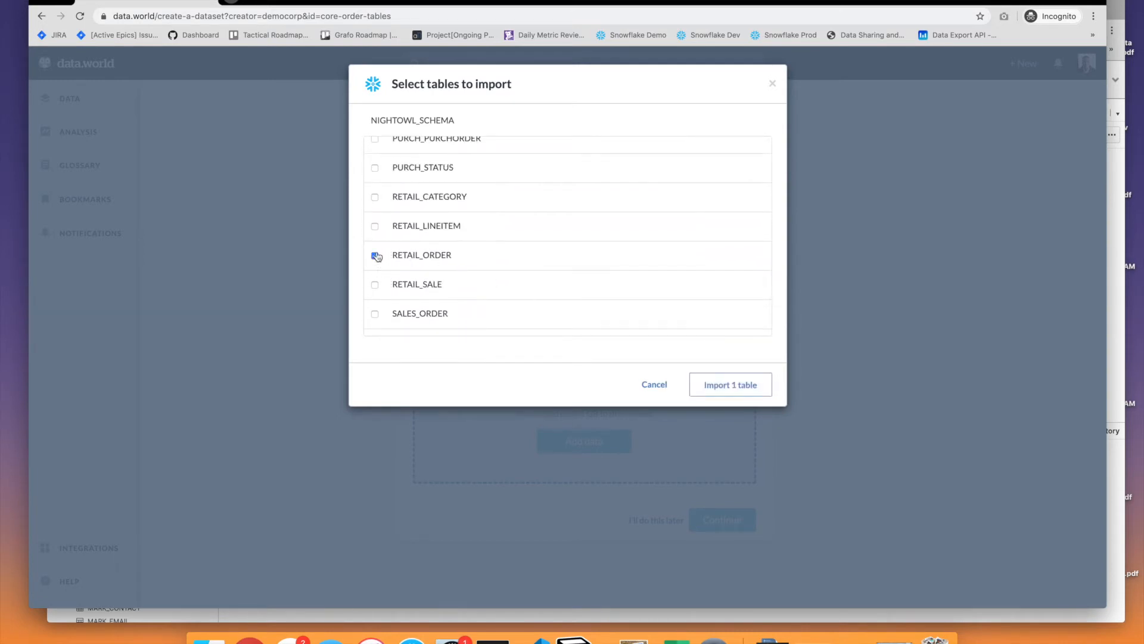
{"action": "left_click", "coordinate": [376, 227]}
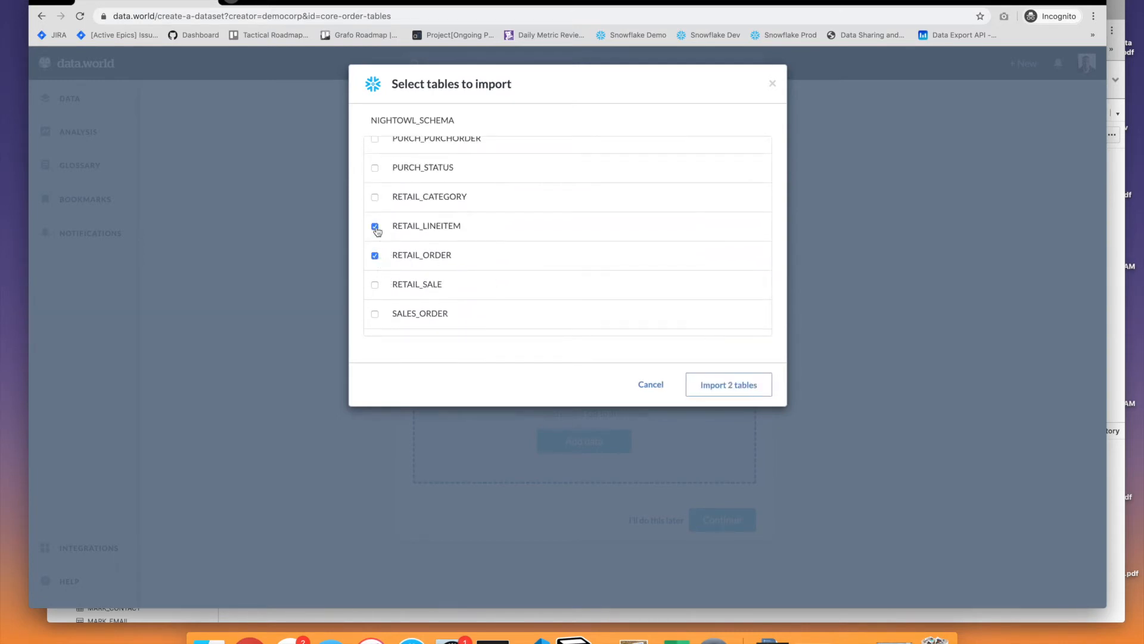
{"action": "left_click", "coordinate": [741, 384]}
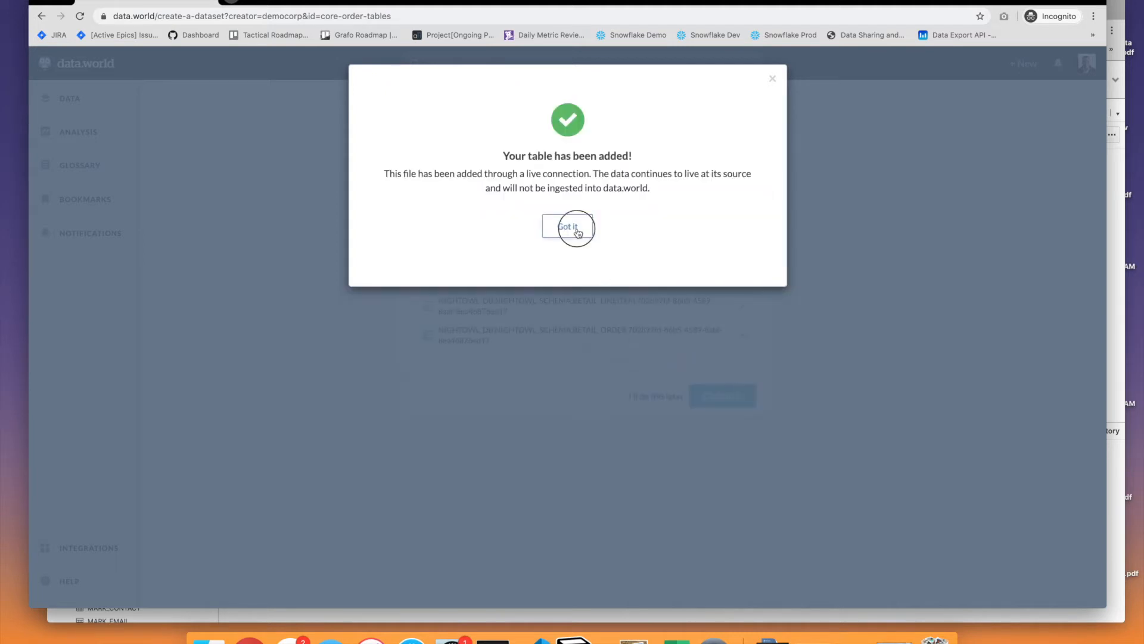
{"action": "left_click", "coordinate": [577, 227]}
Describe the dataset as "Combine order analysis assets for easy consumption" and finish its setup.
{"action": "left_click", "coordinate": [536, 206]}
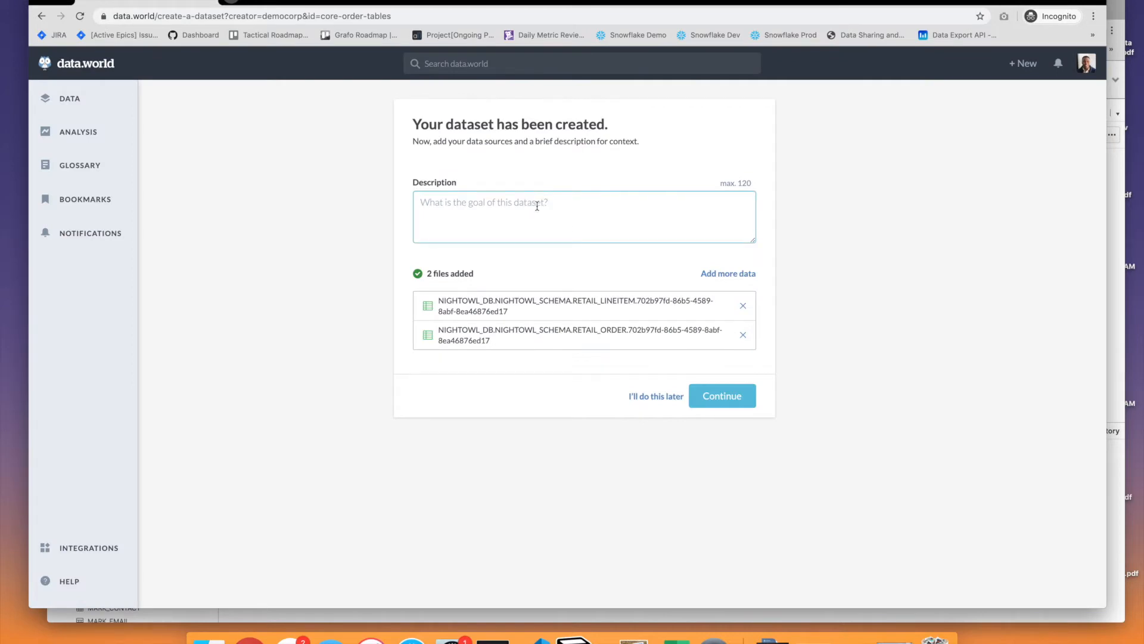
{"action": "type", "text": "Combine order analysis assets for easy"}
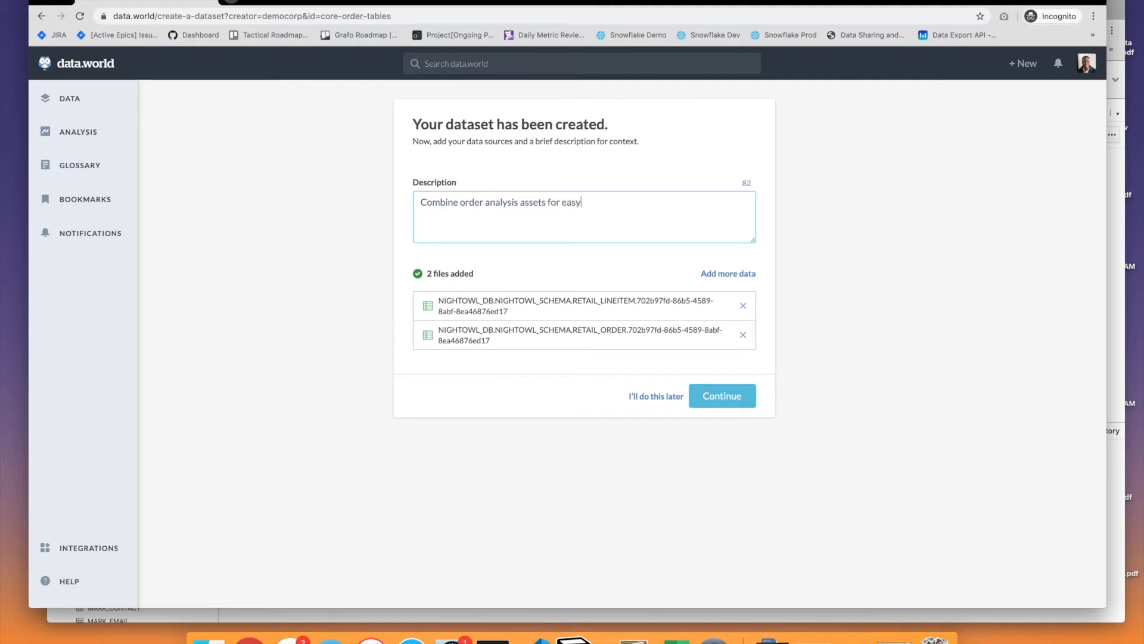
{"action": "type", "text": " consumption"}
{"action": "left_click", "coordinate": [725, 397]}
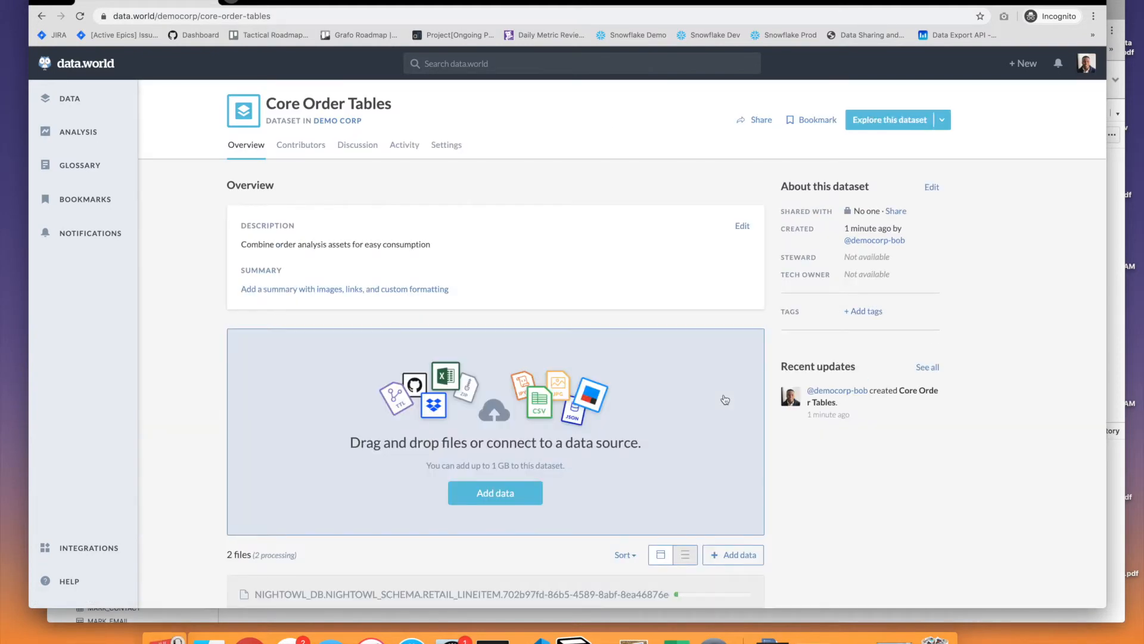
Look through the Core Order Tables overview, its discussion area, and the previews of the retail_lineitem and retail_order tables.
{"action": "scroll", "coordinate": [725, 400], "scroll_direction": "down", "scroll_amount": 5}
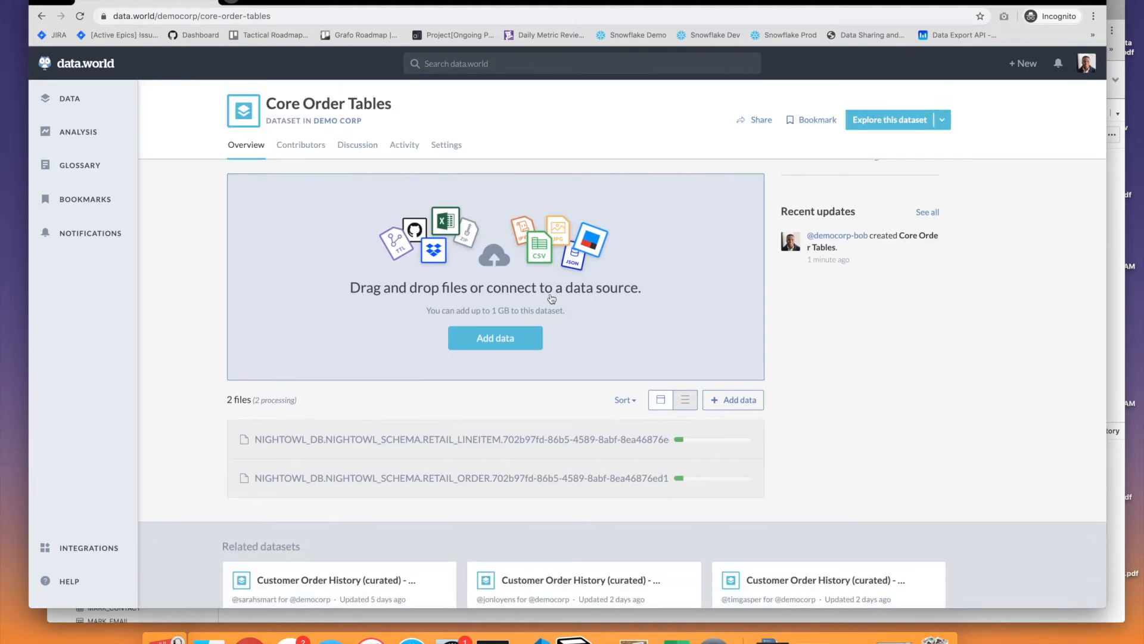
{"action": "scroll", "coordinate": [536, 315], "scroll_direction": "up", "scroll_amount": 5}
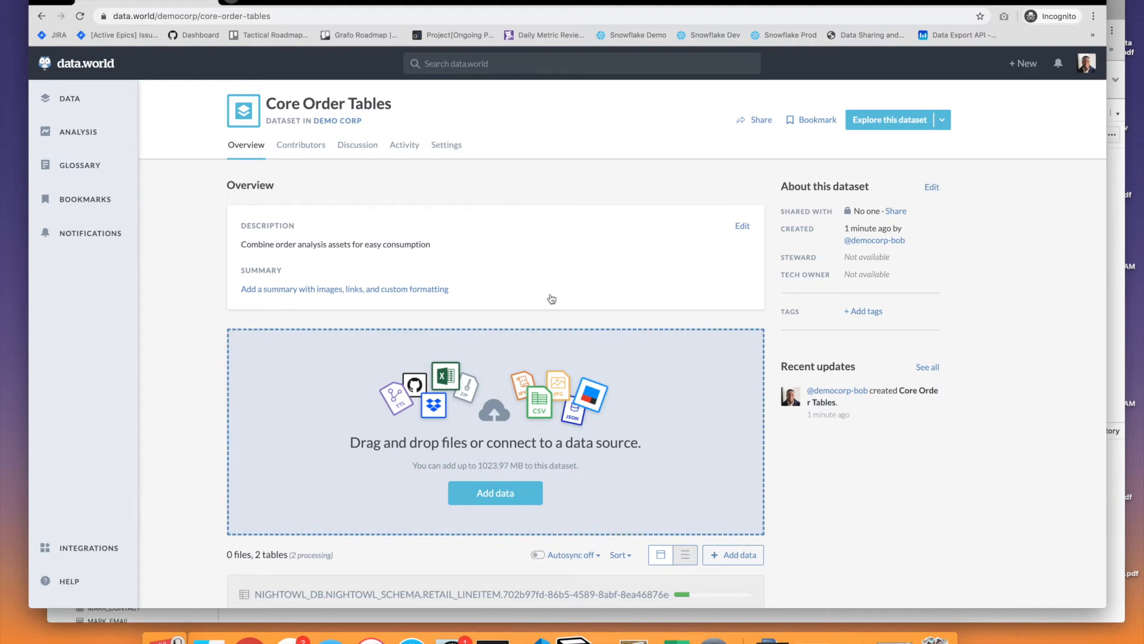
{"action": "scroll", "coordinate": [552, 299], "scroll_direction": "down", "scroll_amount": 5}
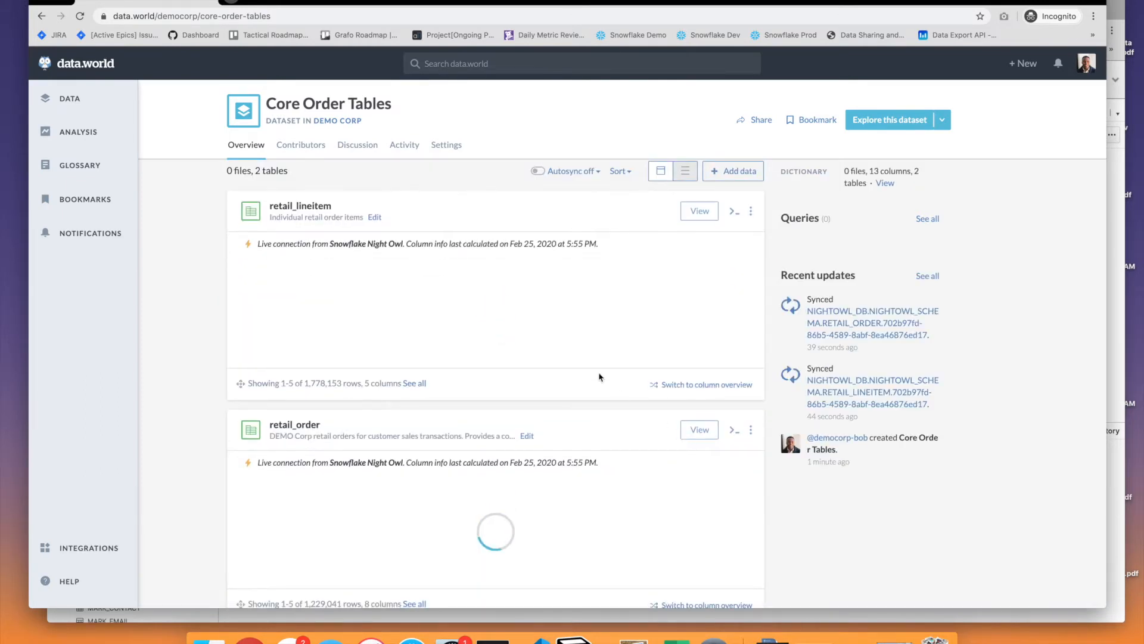
{"action": "left_click", "coordinate": [370, 148]}
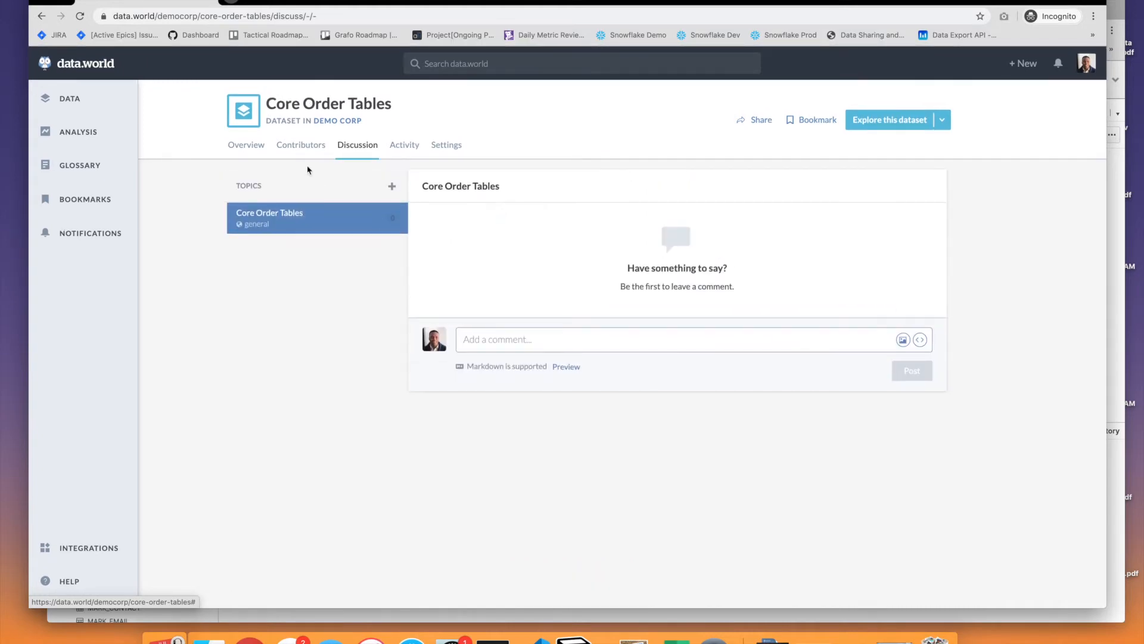
{"action": "left_click", "coordinate": [247, 146]}
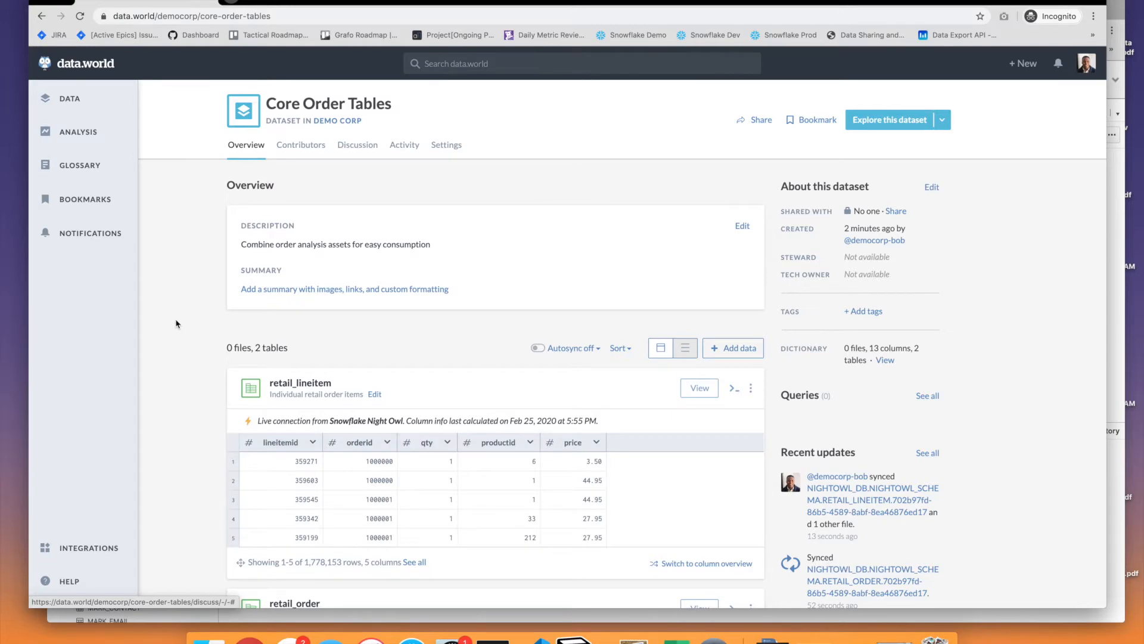
{"action": "scroll", "coordinate": [176, 323], "scroll_direction": "down", "scroll_amount": 3}
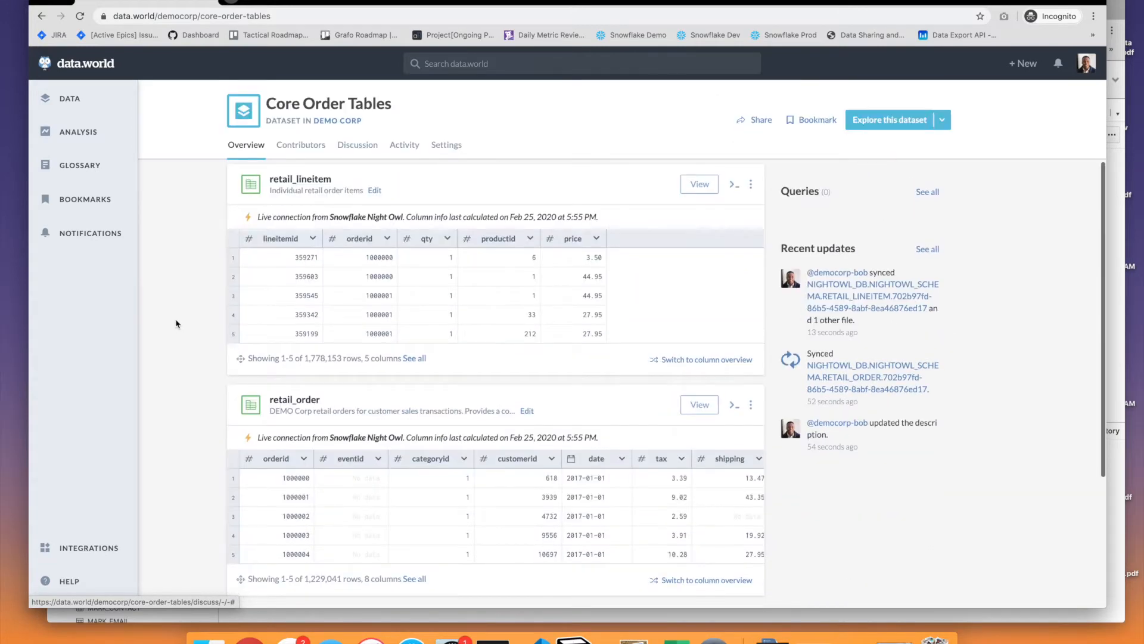
{"action": "scroll", "coordinate": [178, 325], "scroll_direction": "down", "scroll_amount": 4}
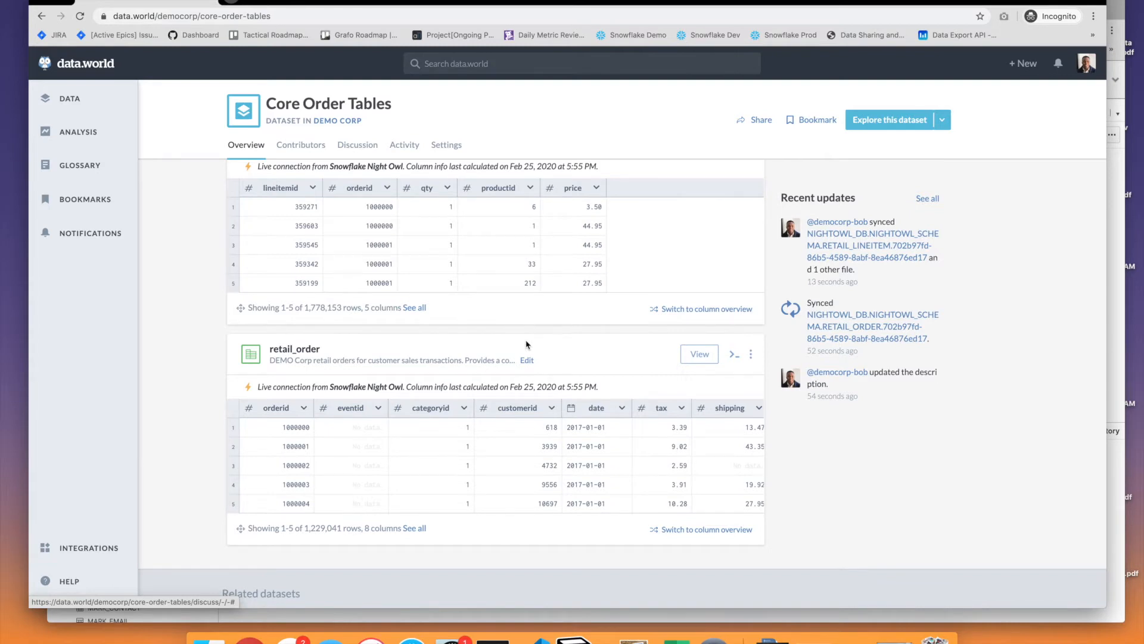
{"action": "scroll", "coordinate": [527, 345], "scroll_direction": "up", "scroll_amount": 2}
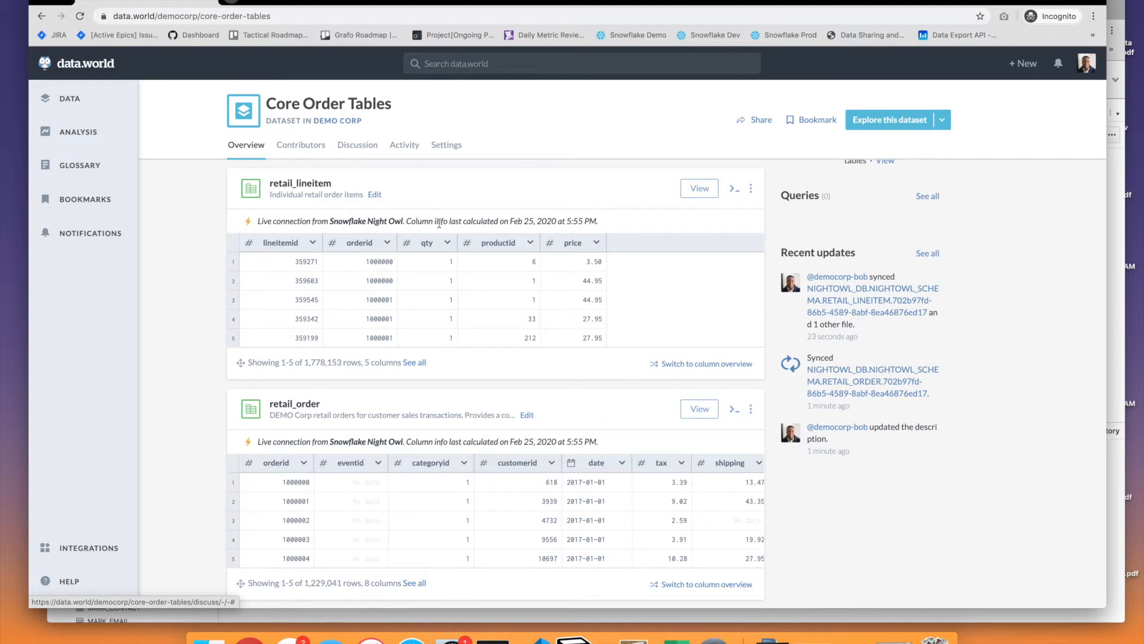
View the column details of price in retail_lineitem and of date and tax in retail_order.
{"action": "left_click", "coordinate": [553, 247]}
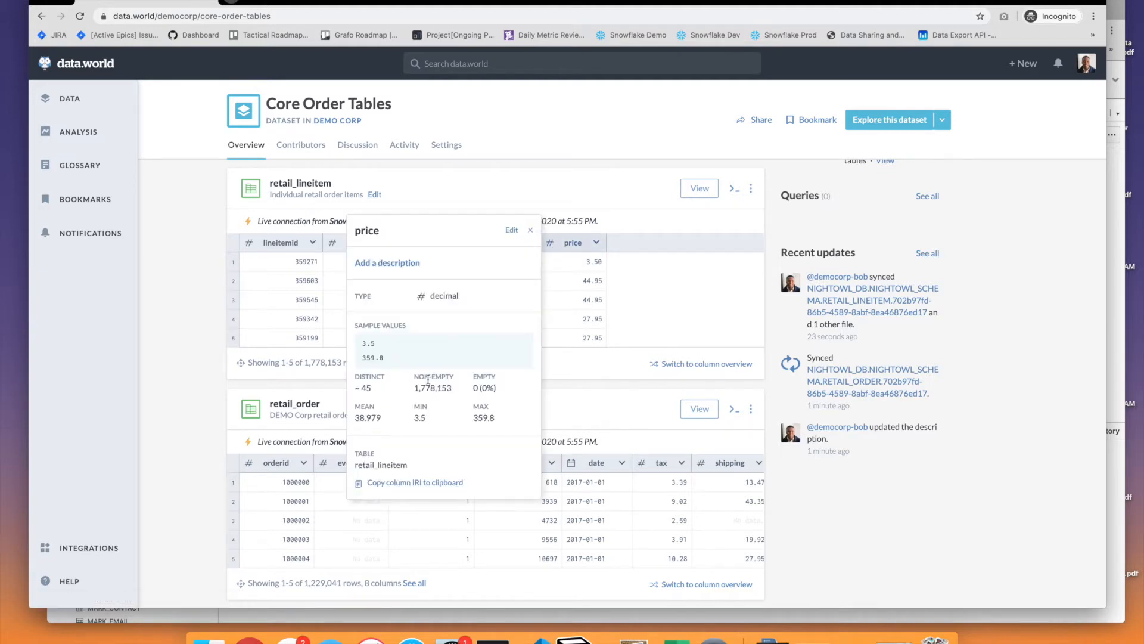
{"action": "left_click", "coordinate": [568, 395]}
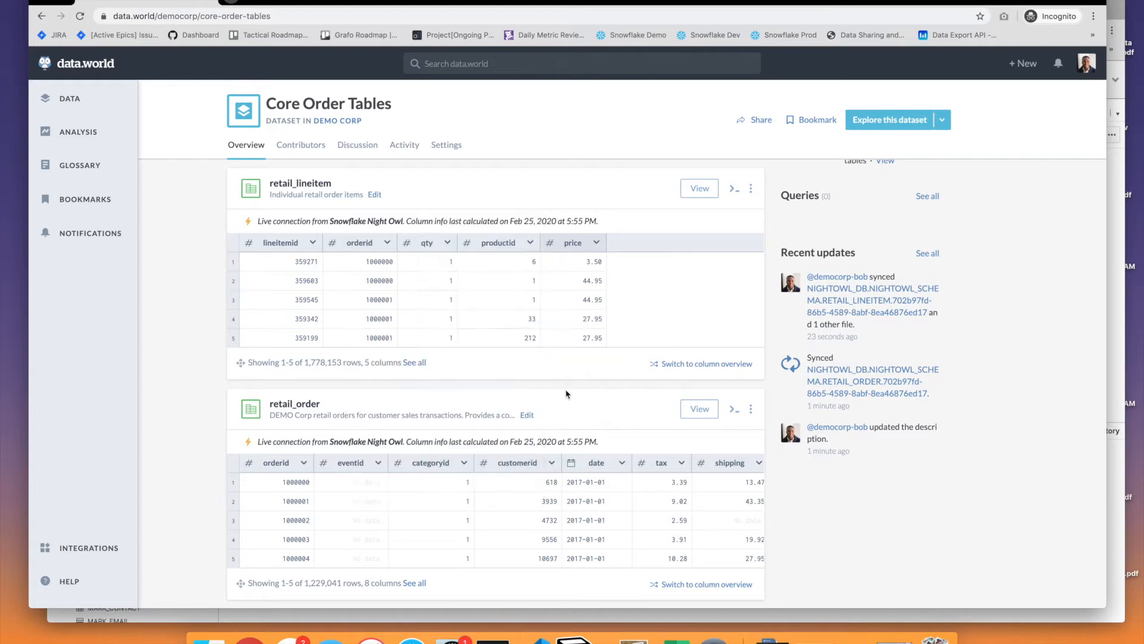
{"action": "scroll", "coordinate": [453, 397], "scroll_direction": "down", "scroll_amount": 1}
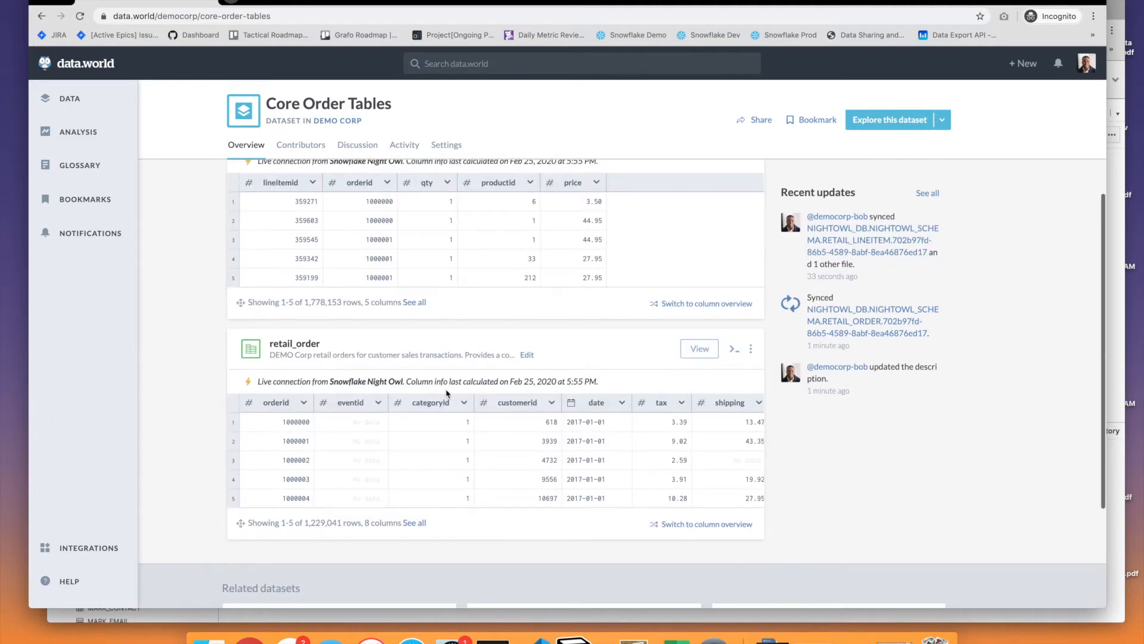
{"action": "left_click", "coordinate": [571, 408]}
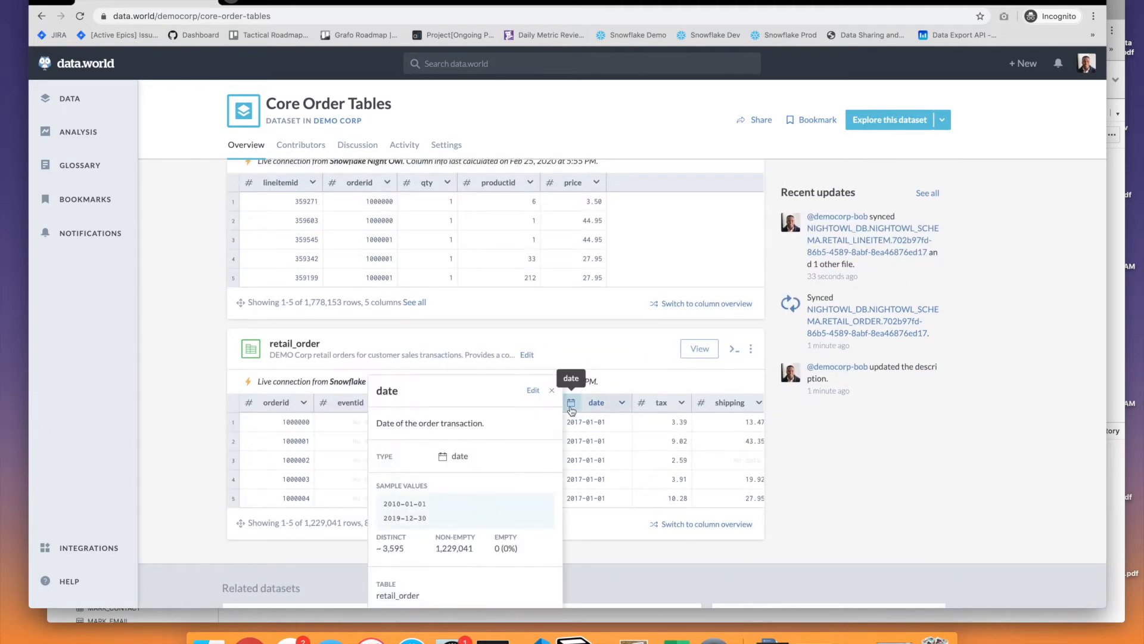
{"action": "scroll", "coordinate": [571, 410], "scroll_direction": "down", "scroll_amount": 1}
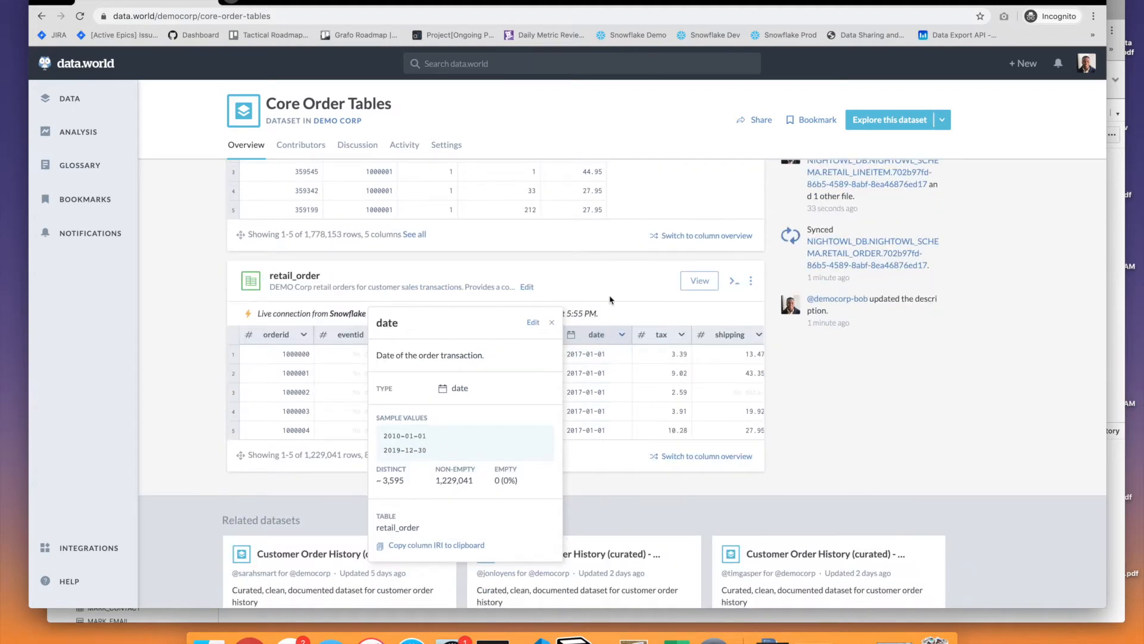
{"action": "left_click", "coordinate": [613, 303]}
{"action": "left_click", "coordinate": [640, 337]}
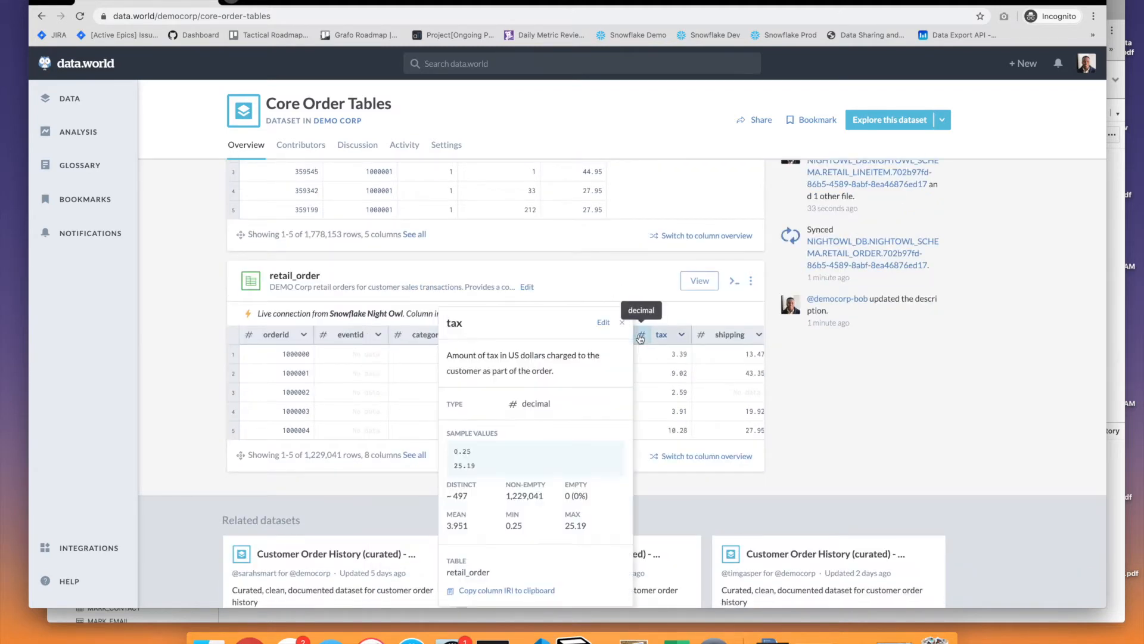
{"action": "left_click", "coordinate": [651, 291]}
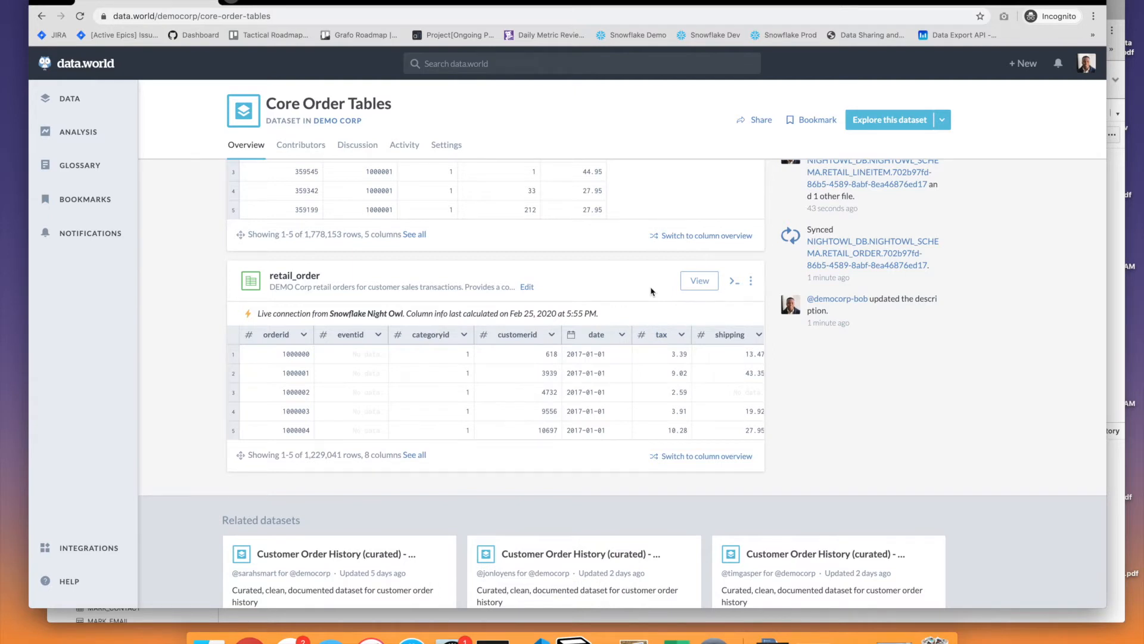
Open the Core Order Tables dataset in the workspace to explore its data.
{"action": "scroll", "coordinate": [652, 291], "scroll_direction": "up", "scroll_amount": 3}
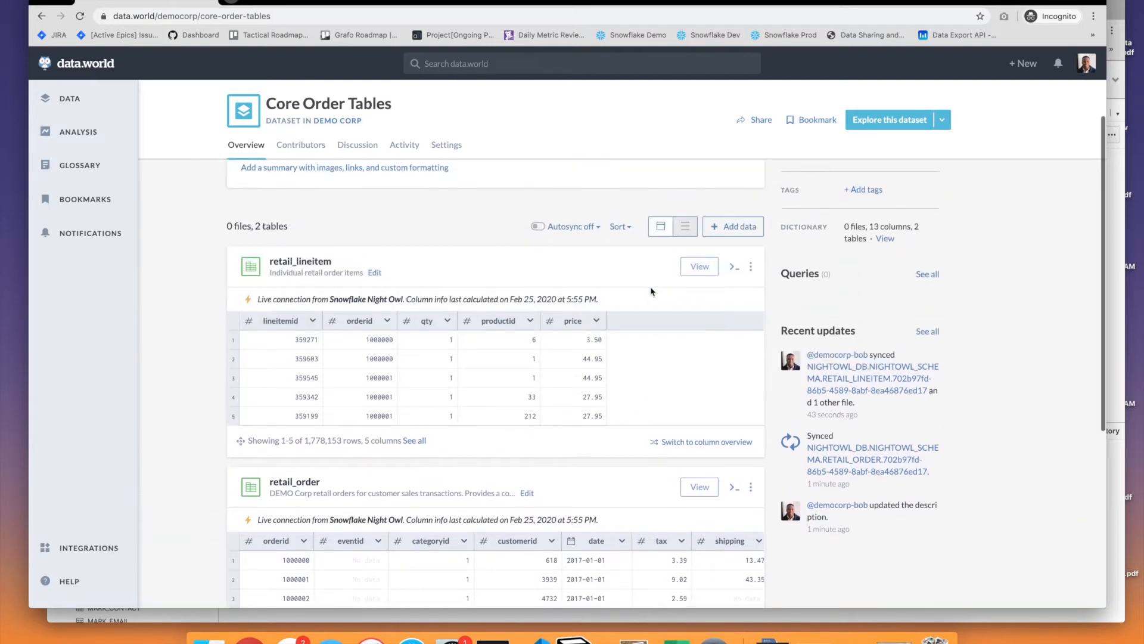
{"action": "scroll", "coordinate": [652, 292], "scroll_direction": "up", "scroll_amount": 1}
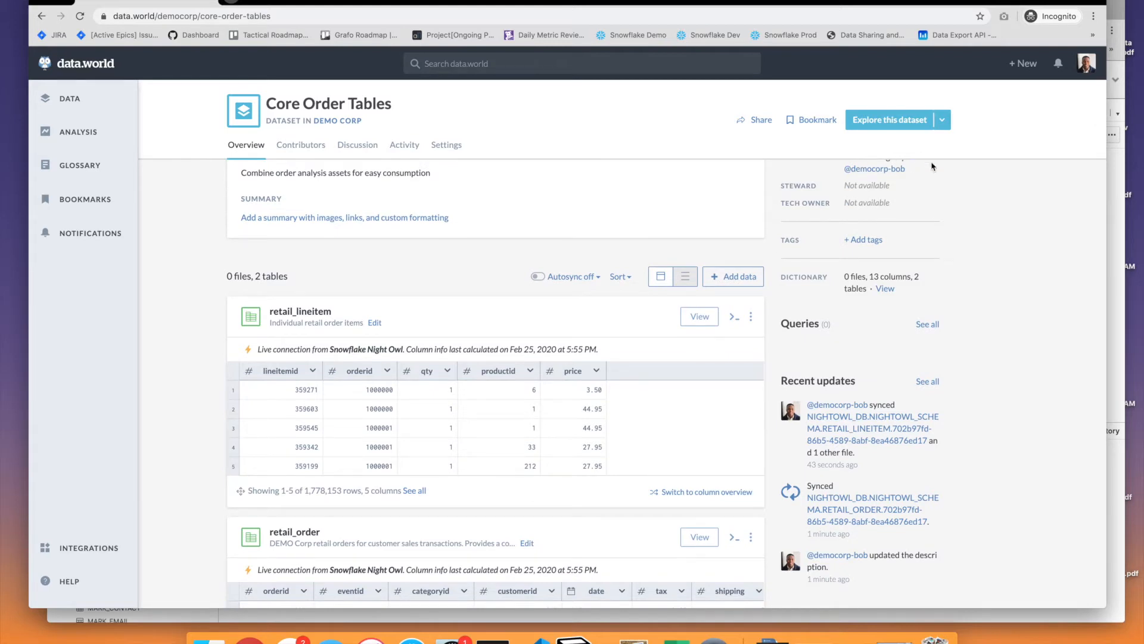
{"action": "left_click", "coordinate": [898, 126]}
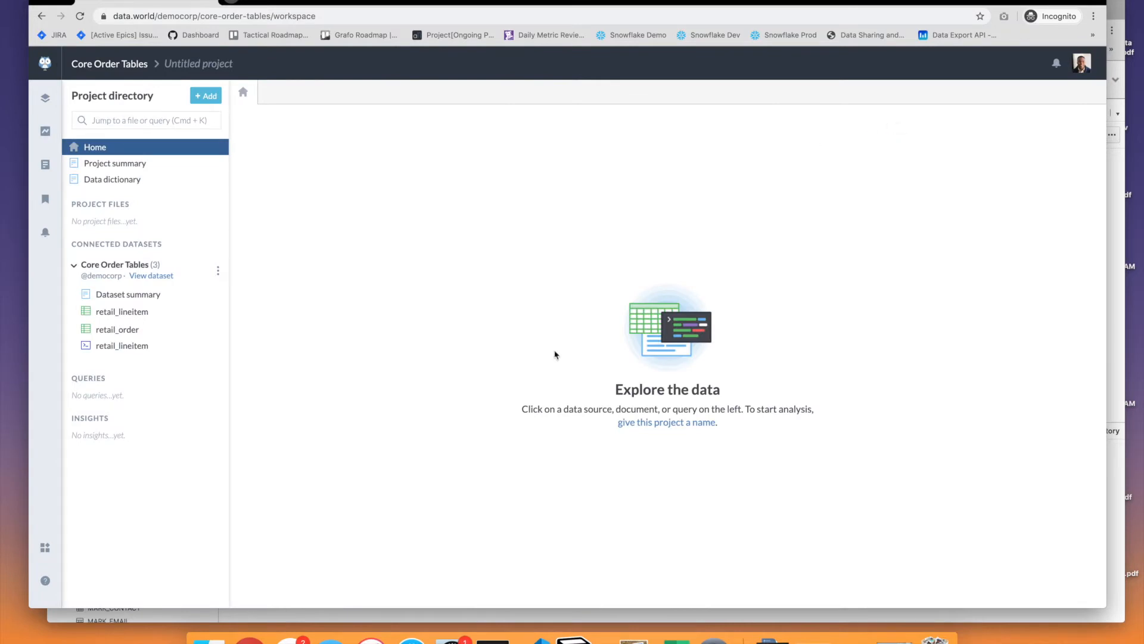
Run a new SQL query joining retail_order and retail_lineitem on orderid, selecting productid, sum(price), count(*) and count(distinct retail_order.orderid), grouped by productid.
{"action": "mouse_move", "coordinate": [148, 327]}
{"action": "left_click", "coordinate": [201, 102]}
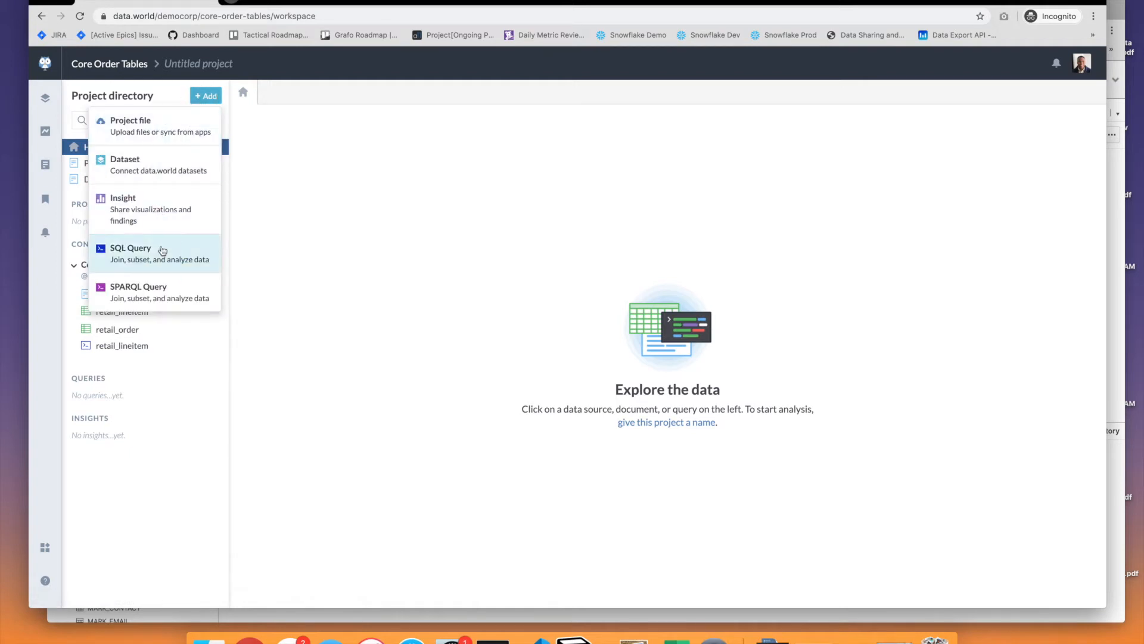
{"action": "left_click", "coordinate": [161, 247]}
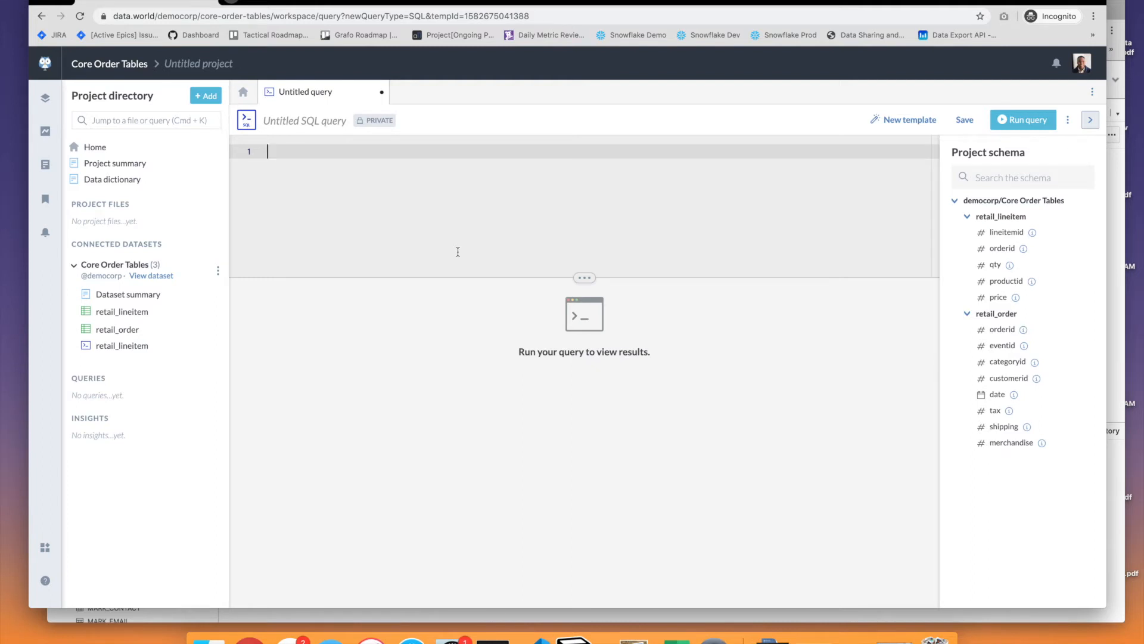
{"action": "type", "text": "select productid, sum(price), count(*), count(distinct retail_order.orderid) from retail_order join retail_lineitem on retail_order.orderid=retail_lineitem.orderid group by productid;"}
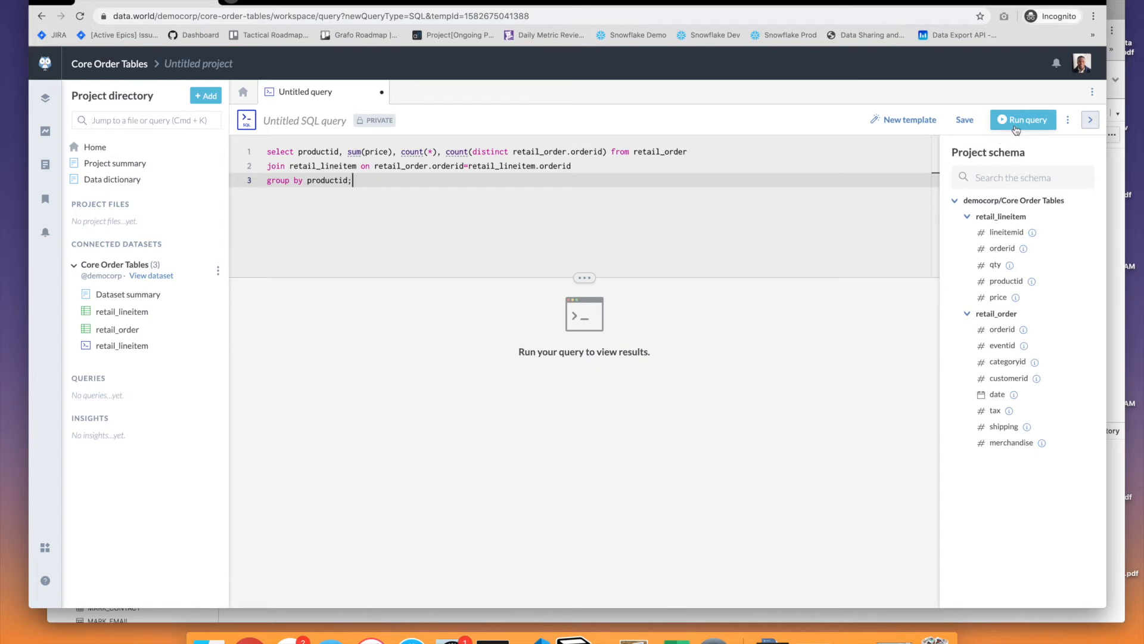
{"action": "left_click", "coordinate": [1016, 121]}
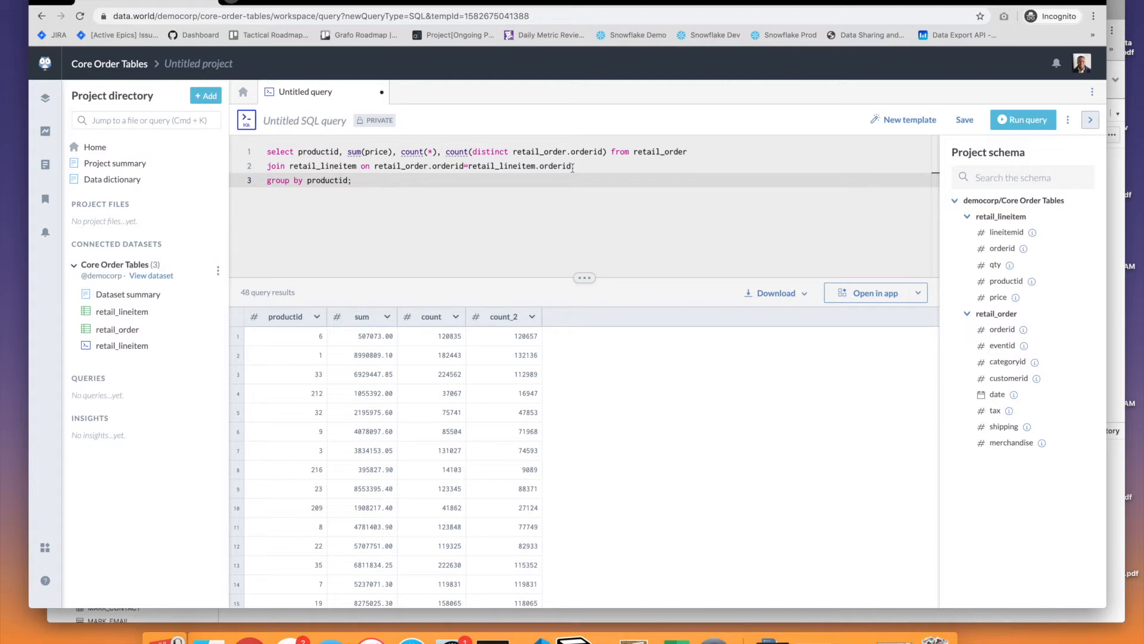
{"action": "left_click", "coordinate": [572, 166]}
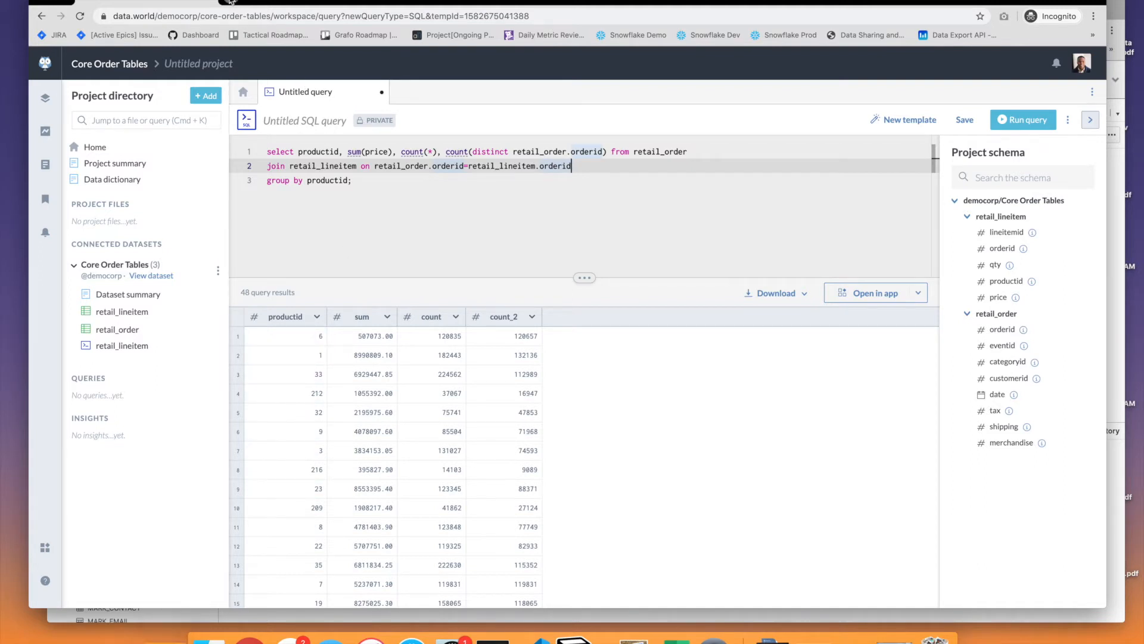
Open the data.world home page in a new browser tab, keeping the query workspace open.
{"action": "key", "text": "super+t"}
{"action": "type", "text": "d"}
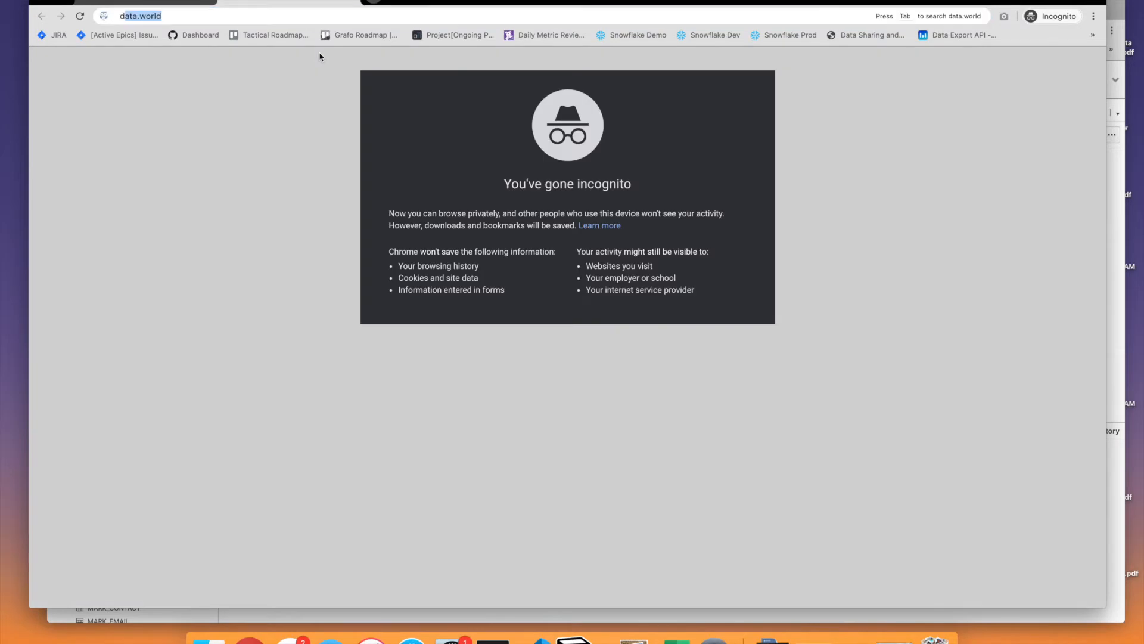
{"action": "type", "text": "ata"}
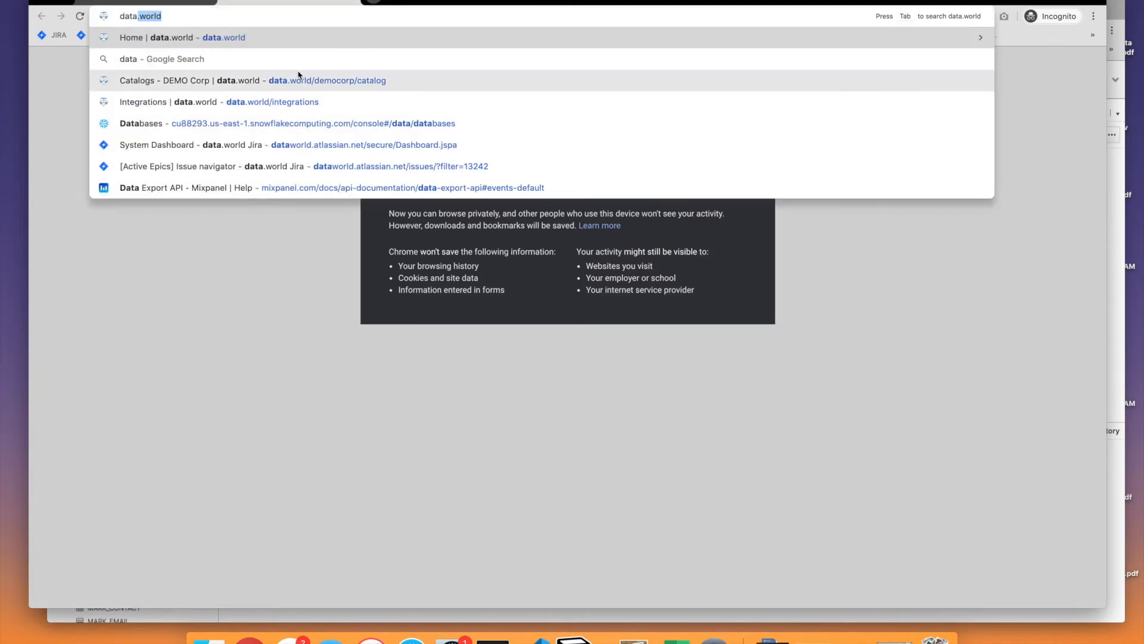
{"action": "key", "text": "Return"}
Switch to the Snowflake worksheet, look through its database table list down to the PROD tables, and return to data.world.
{"action": "key", "text": "super+grave"}
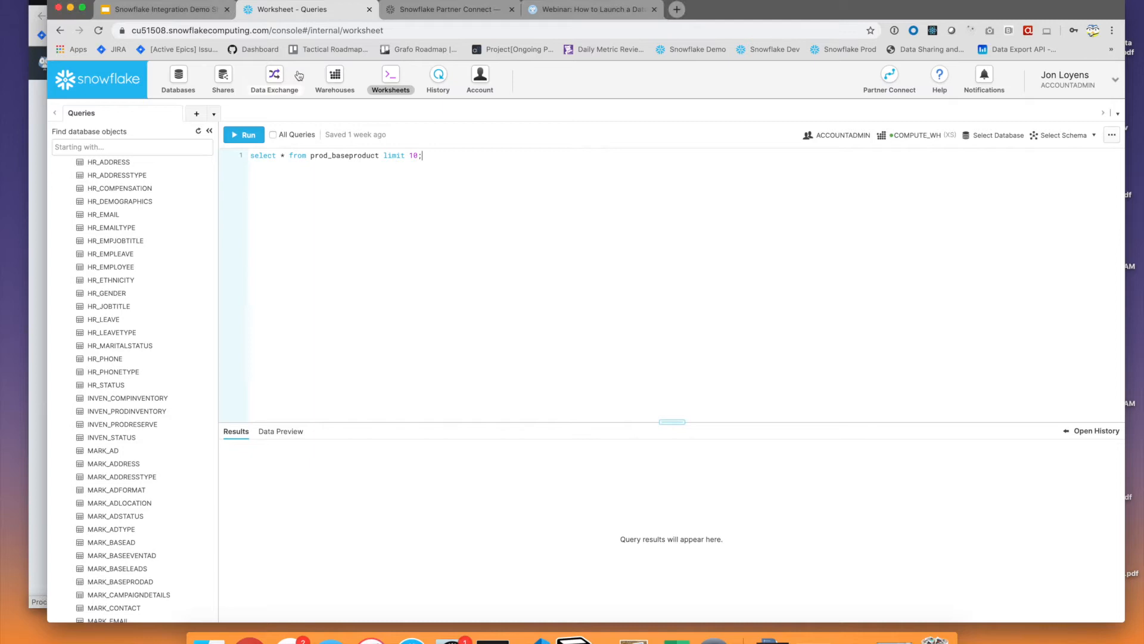
{"action": "scroll", "coordinate": [115, 421], "scroll_direction": "down", "scroll_amount": 5}
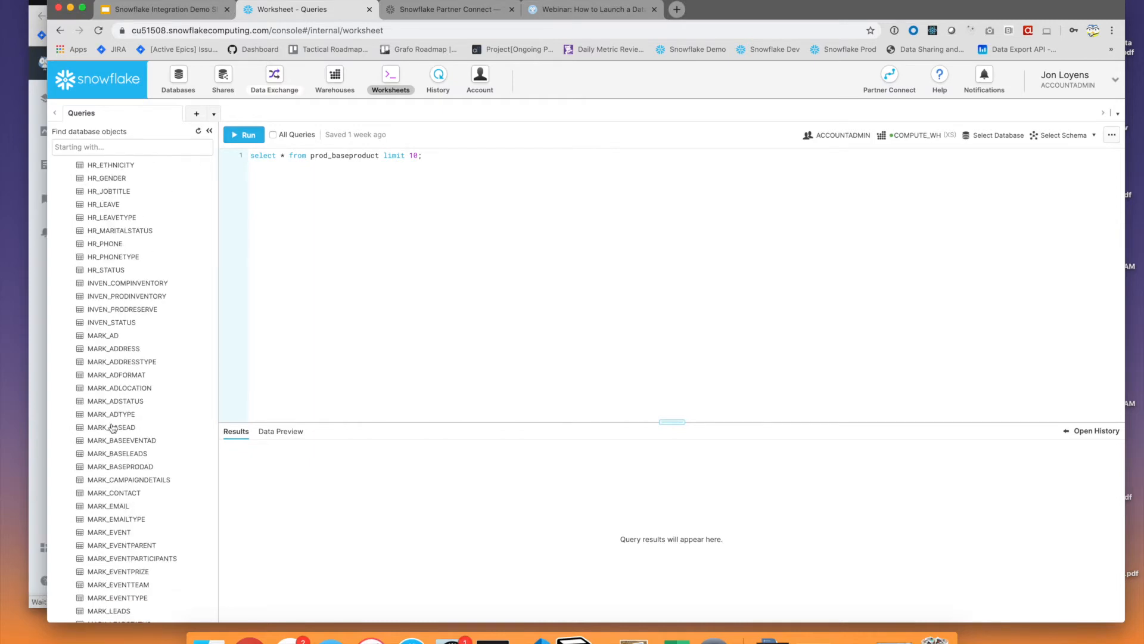
{"action": "scroll", "coordinate": [116, 417], "scroll_direction": "down", "scroll_amount": 8}
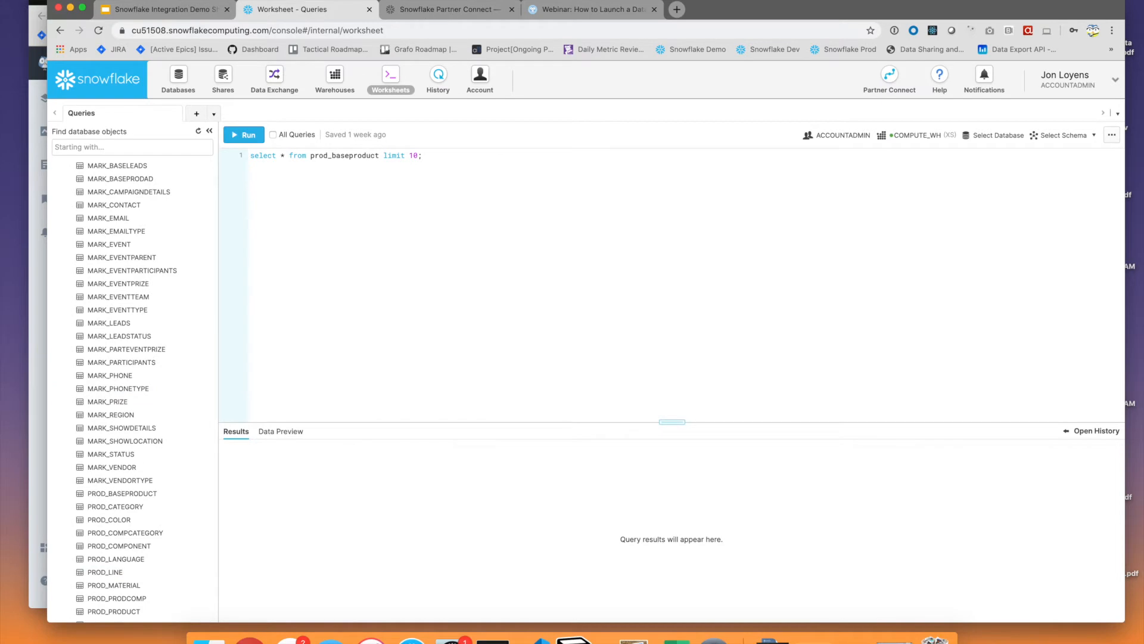
{"action": "key", "text": "super+grave"}
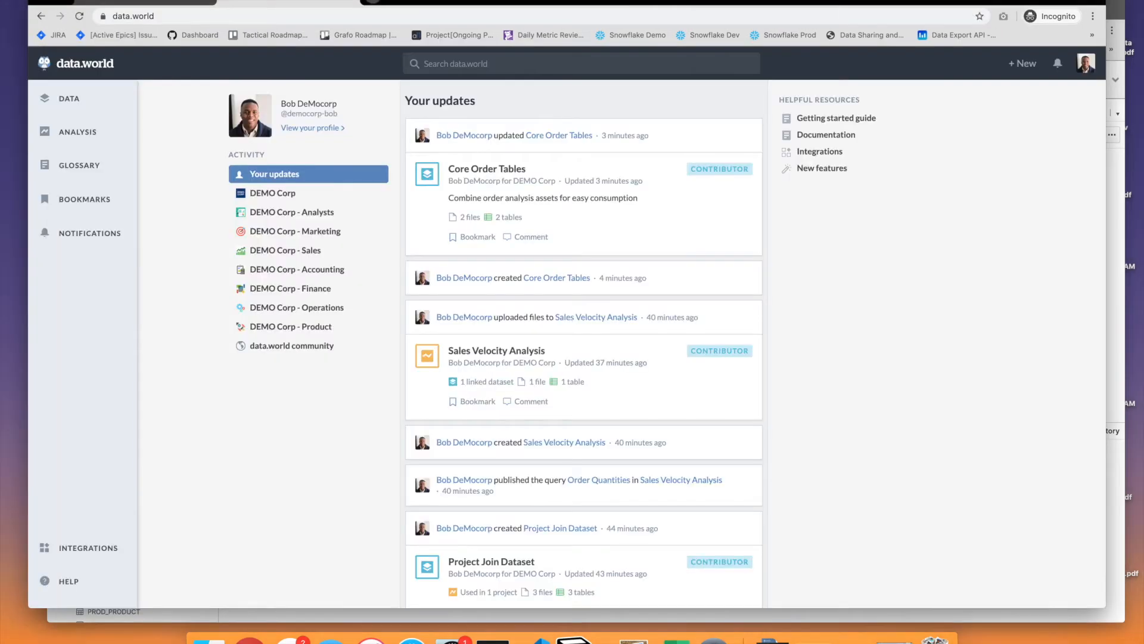
Search data.world for "product name" and open the PROD_BASEPRODUCT table from the results.
{"action": "left_click", "coordinate": [468, 62]}
{"action": "type", "text": "product name"}
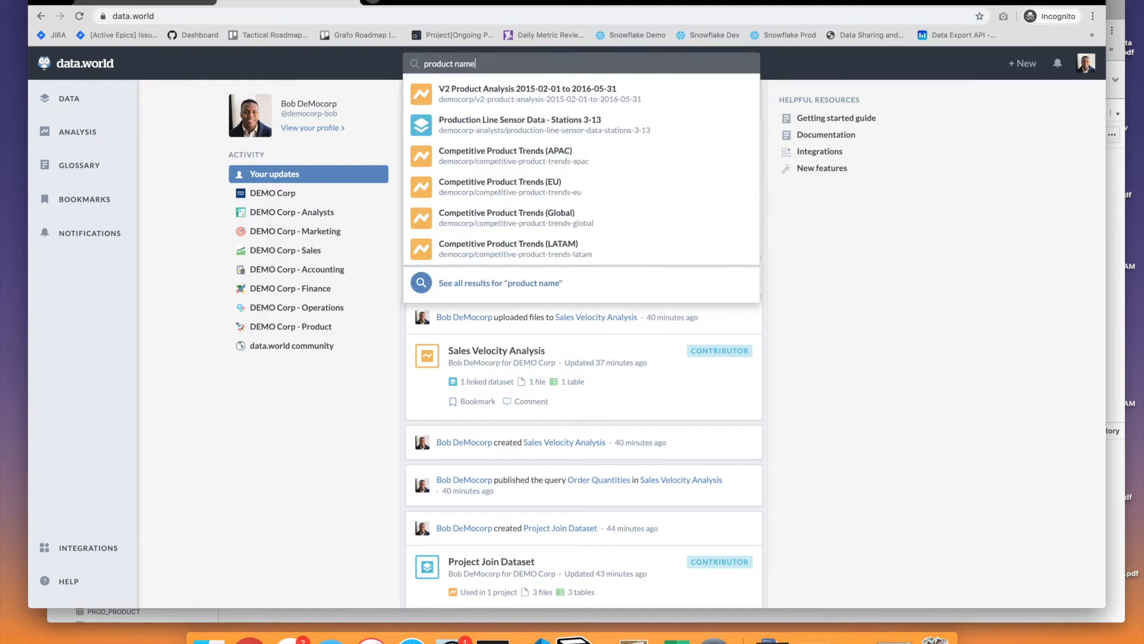
{"action": "key", "text": "Return"}
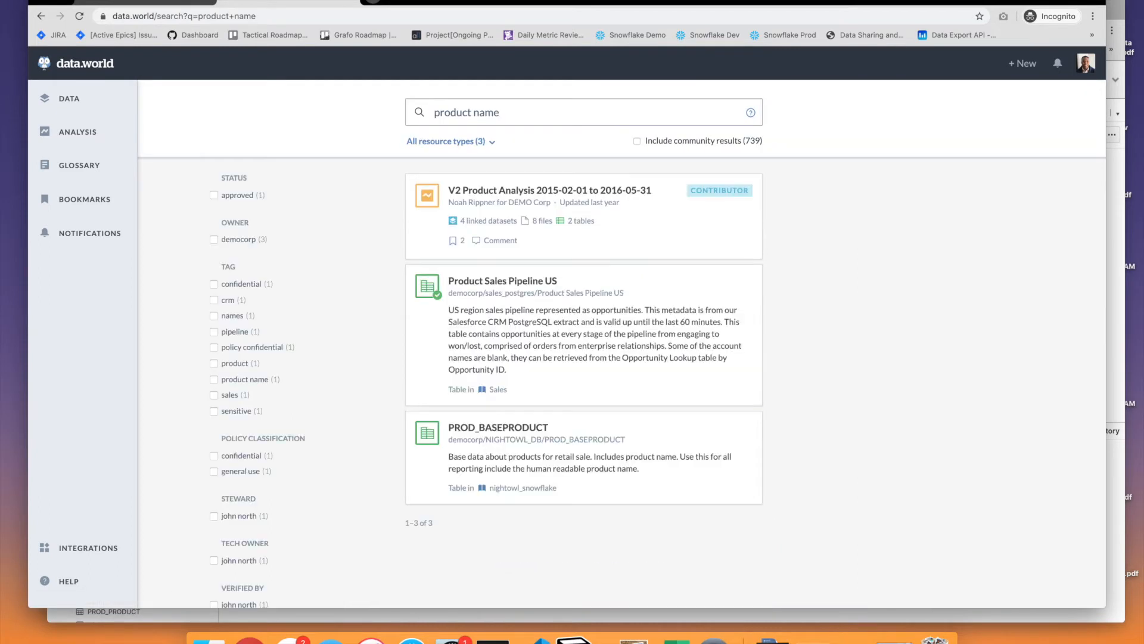
{"action": "left_click", "coordinate": [515, 428]}
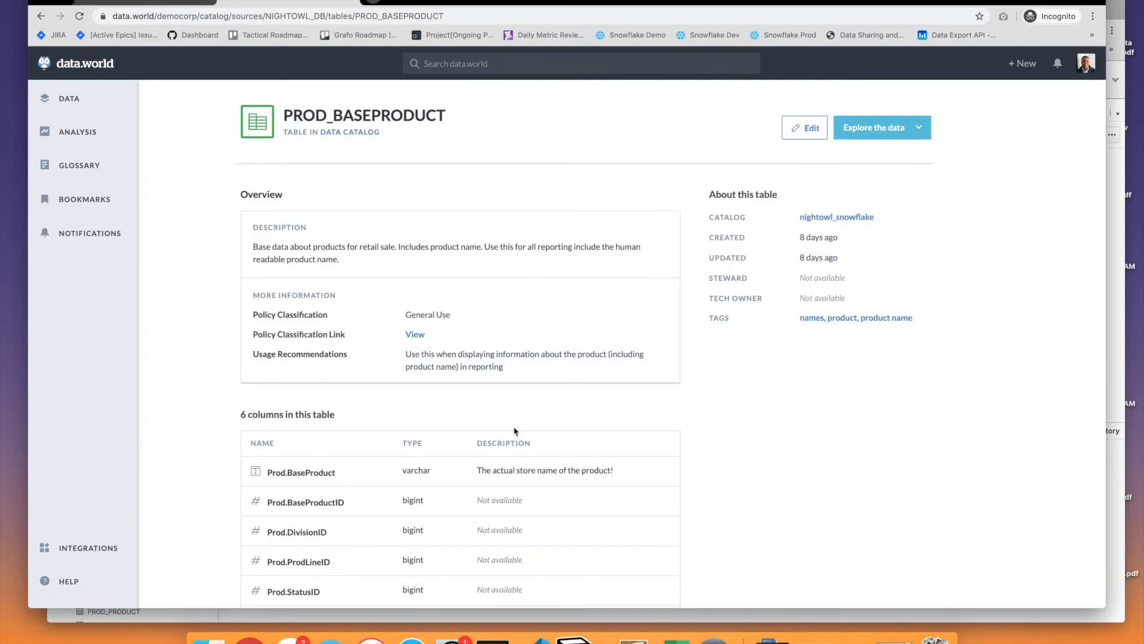
Read the PROD_BASEPRODUCT description, usage recommendations and column list.
{"action": "scroll", "coordinate": [505, 423], "scroll_direction": "down", "scroll_amount": 1}
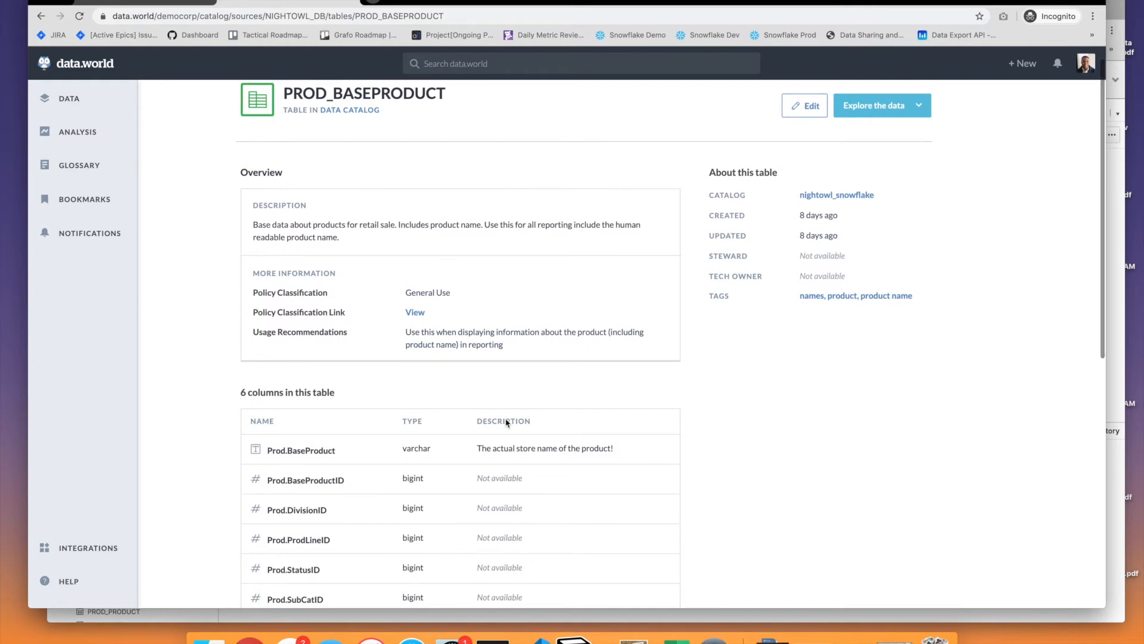
{"action": "left_click_drag", "start_coordinate": [410, 224], "coordinate": [455, 237]}
{"action": "left_click", "coordinate": [447, 240]}
{"action": "scroll", "coordinate": [447, 239], "scroll_direction": "down", "scroll_amount": 1}
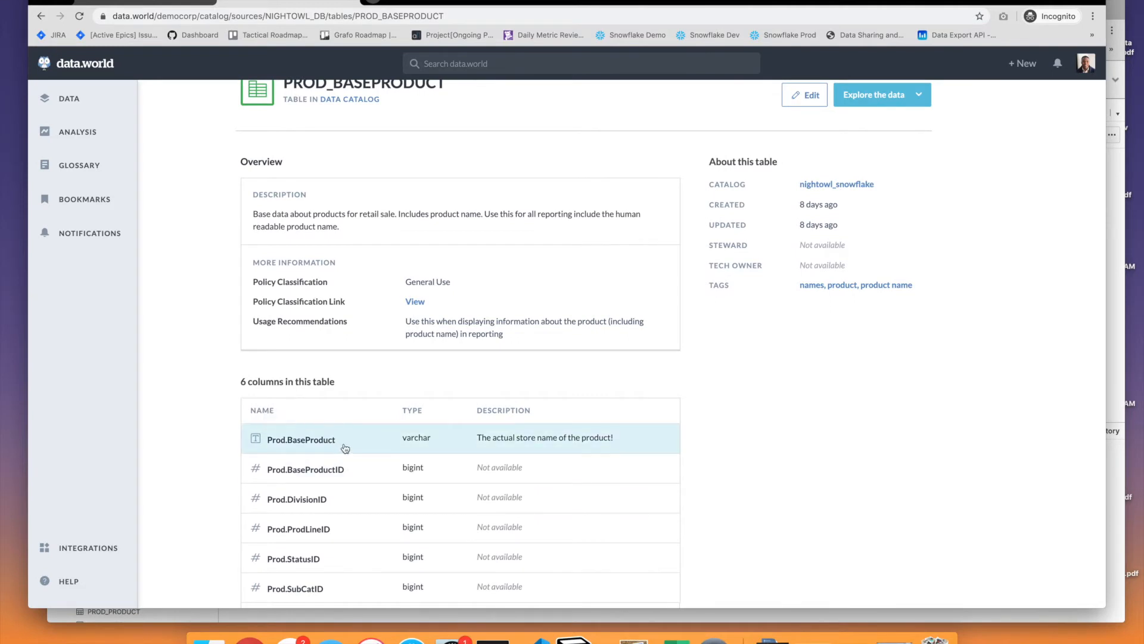
{"action": "scroll", "coordinate": [380, 451], "scroll_direction": "down", "scroll_amount": 2}
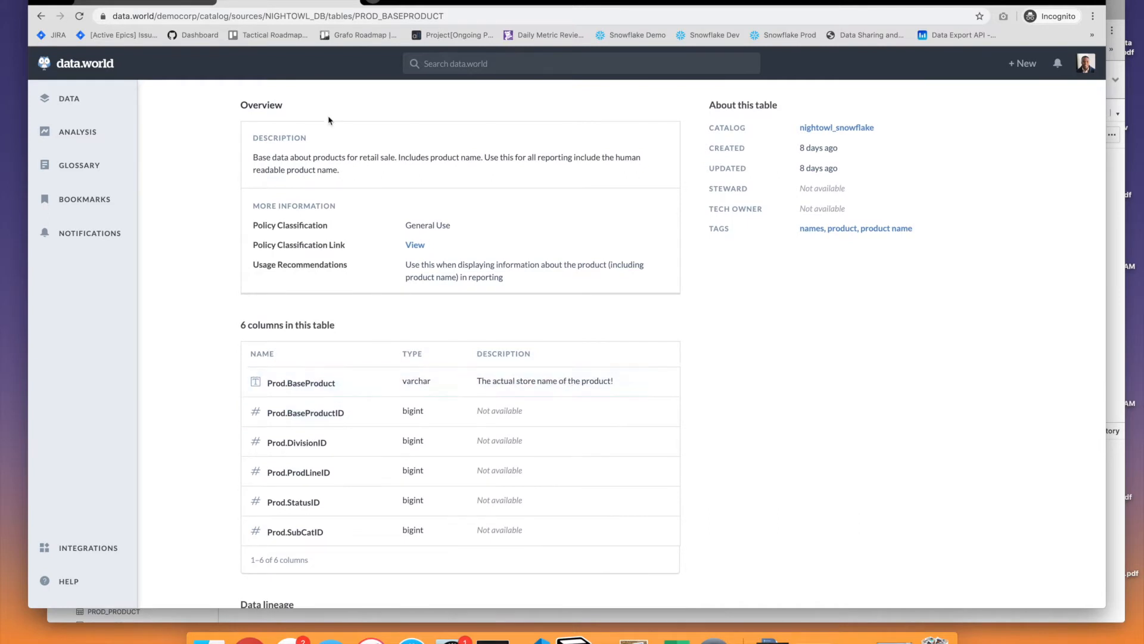
From the query workspace, open the Core Order Tables dataset page and start adding data from Snowflake Night Owl's NIGHTOWL_SCHEMA.
{"action": "left_click", "coordinate": [166, 2]}
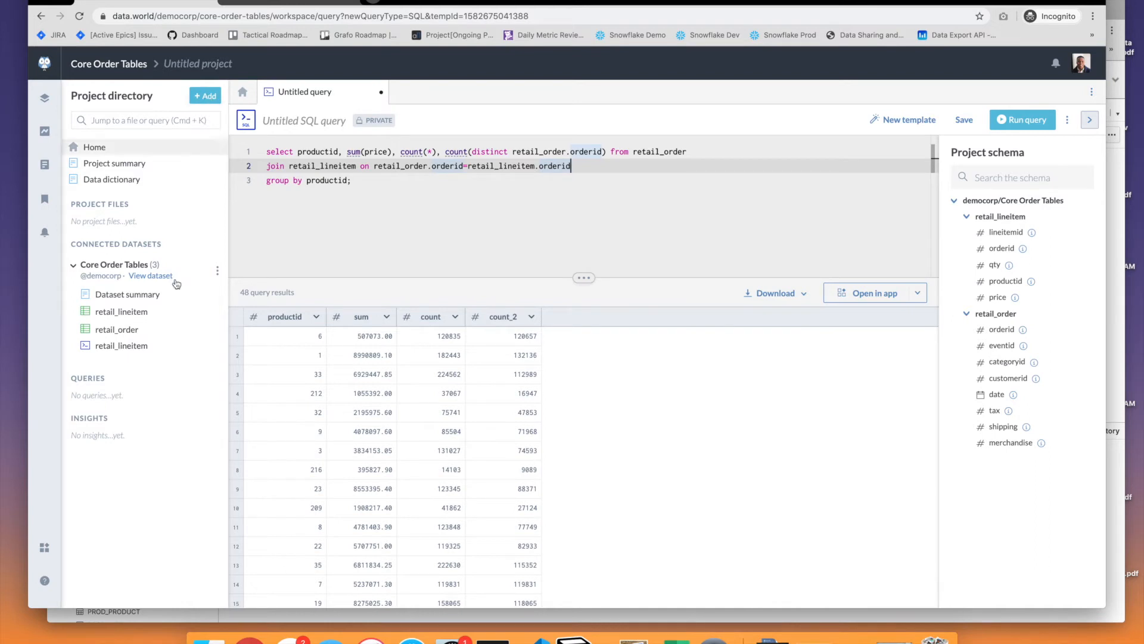
{"action": "left_click", "coordinate": [165, 280]}
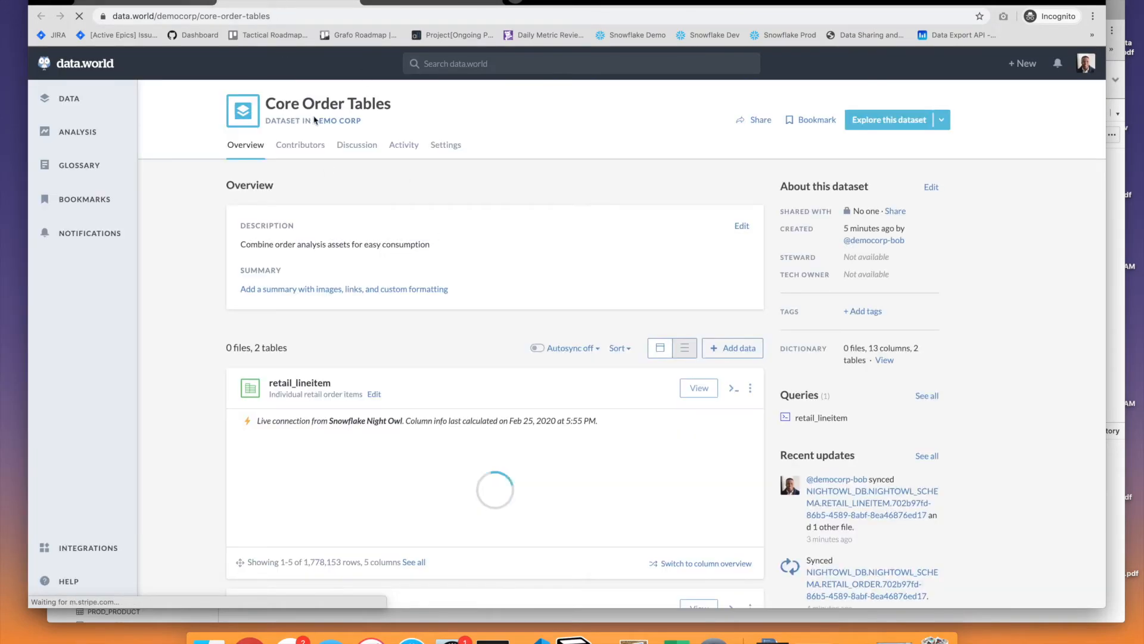
{"action": "left_click", "coordinate": [739, 350]}
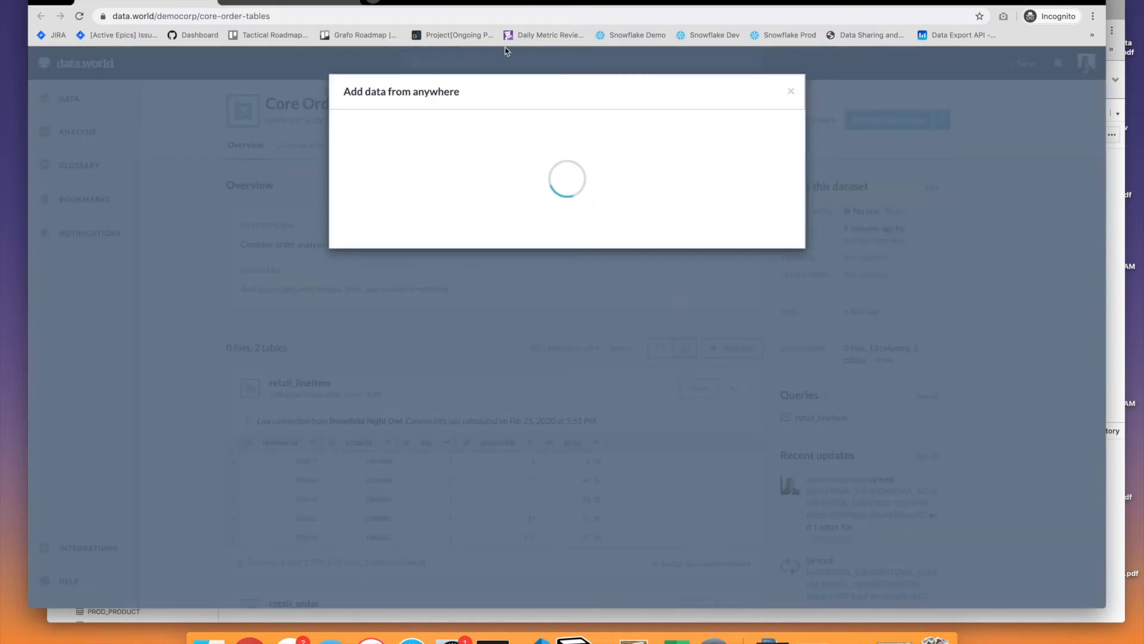
{"action": "left_click", "coordinate": [438, 296]}
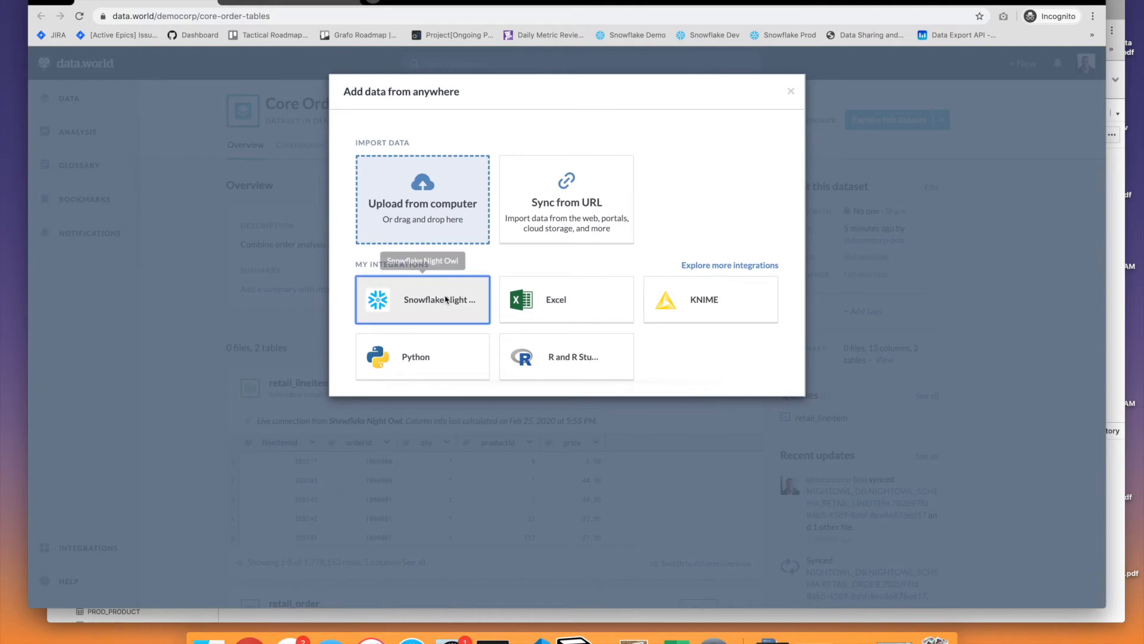
{"action": "left_click", "coordinate": [531, 232]}
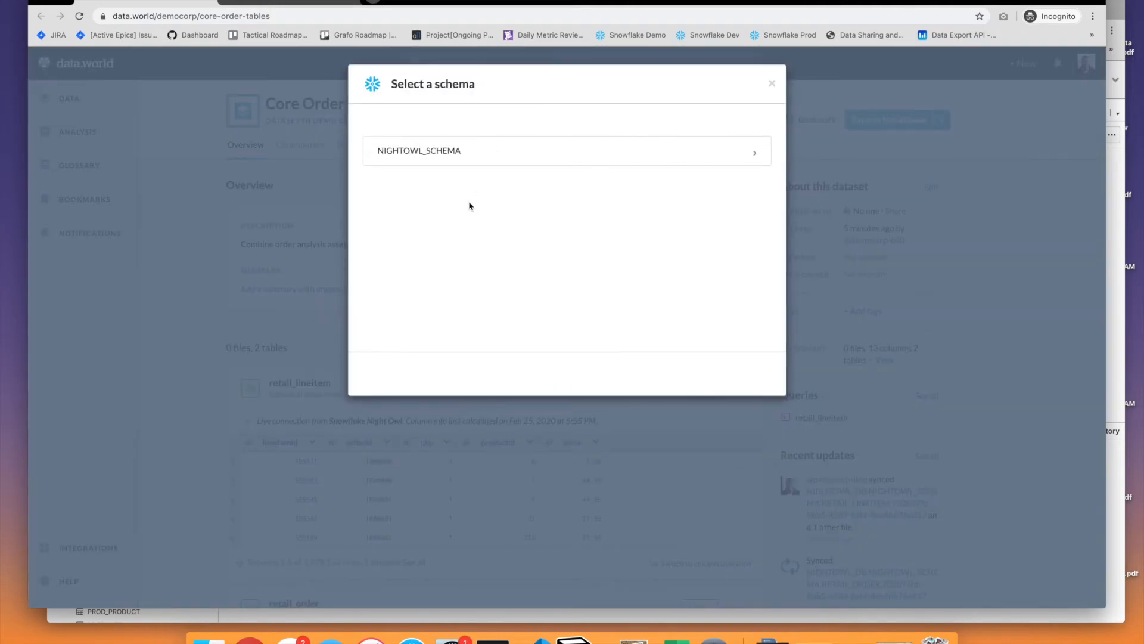
{"action": "left_click", "coordinate": [459, 154]}
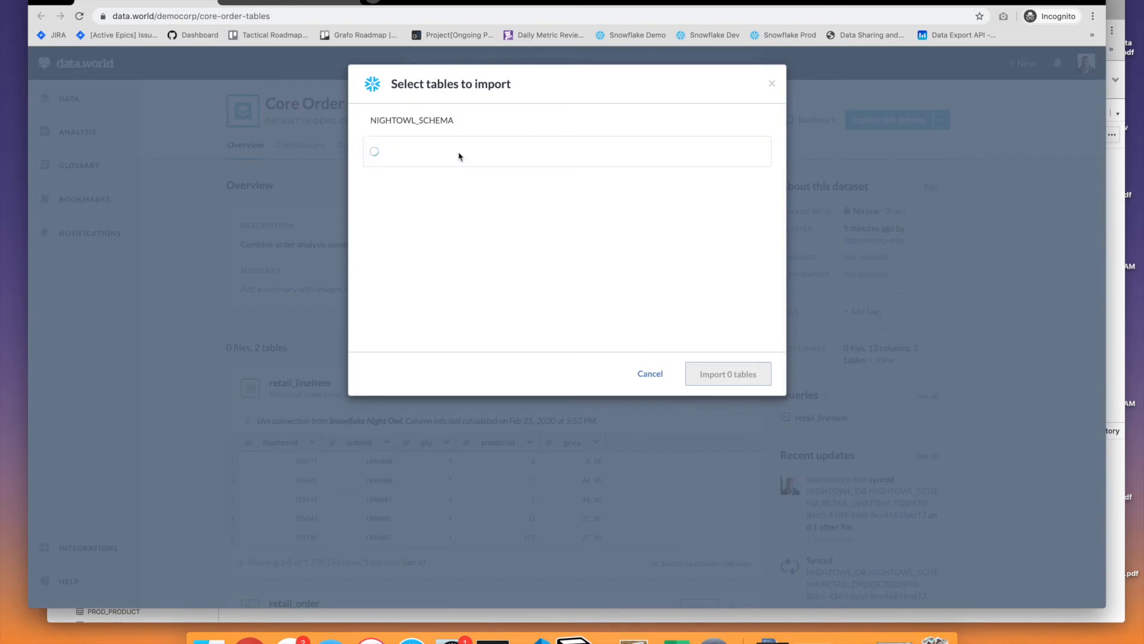
Import the PROD_BASEPRODUCT table from NIGHTOWL_SCHEMA into the Core Order Tables dataset and dismiss the import dialog.
{"action": "scroll", "coordinate": [448, 275], "scroll_direction": "down", "scroll_amount": 5}
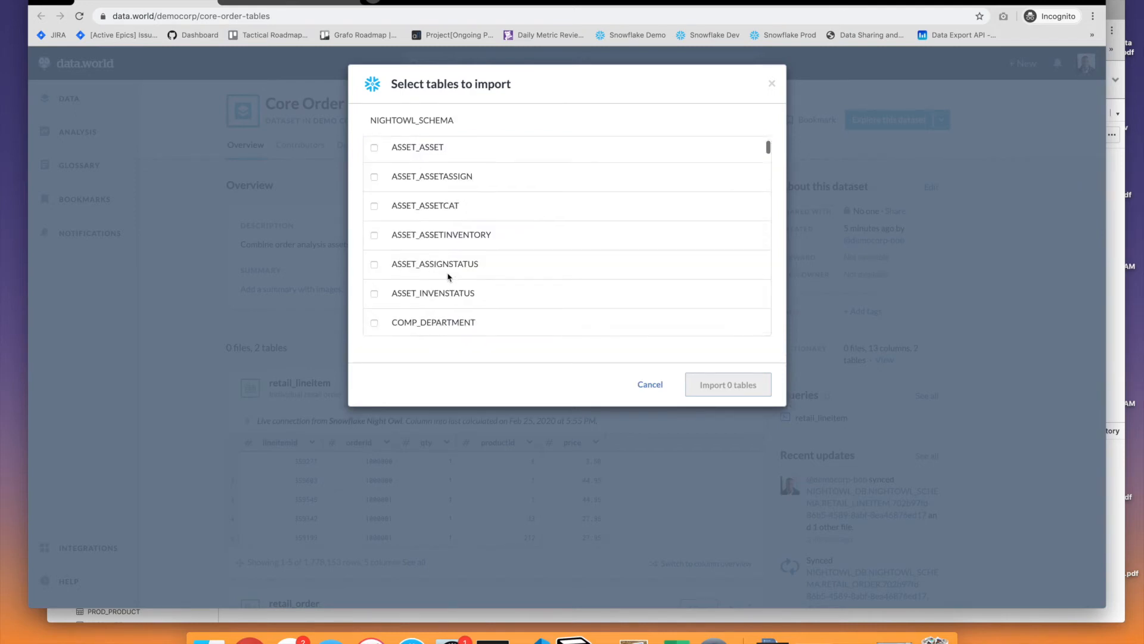
{"action": "scroll", "coordinate": [448, 275], "scroll_direction": "down", "scroll_amount": 15}
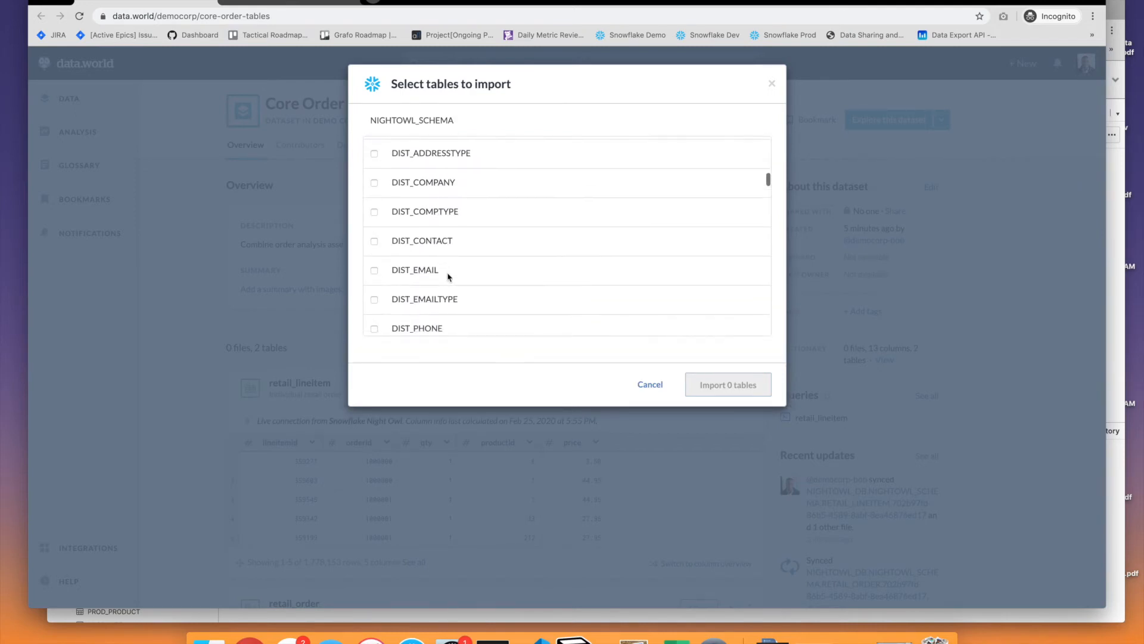
{"action": "scroll", "coordinate": [448, 277], "scroll_direction": "down", "scroll_amount": 15}
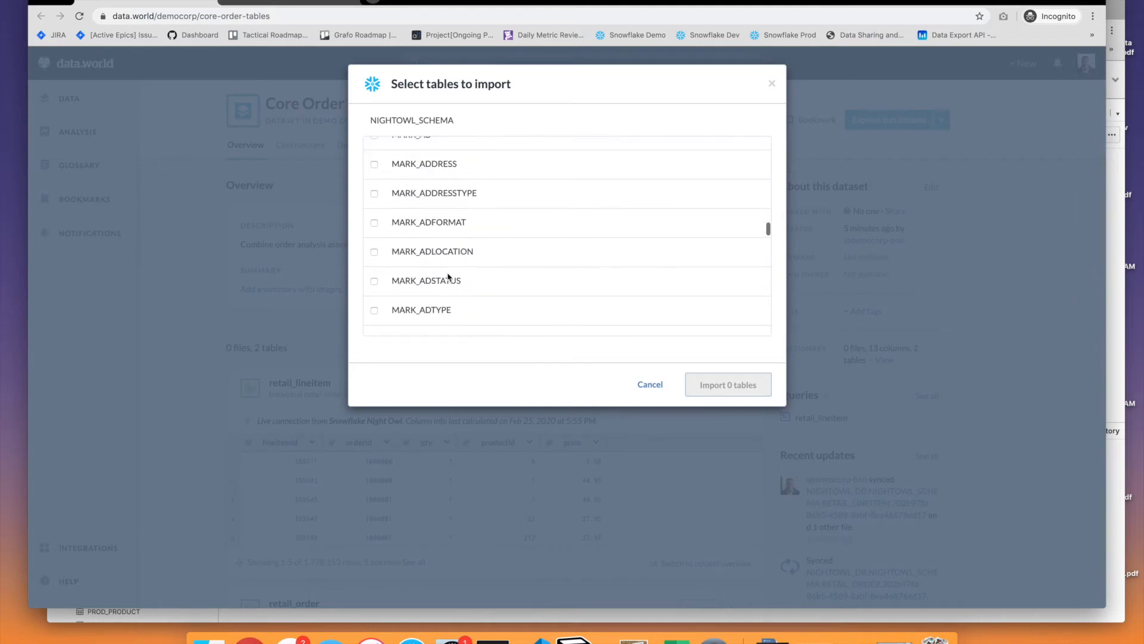
{"action": "scroll", "coordinate": [448, 278], "scroll_direction": "down", "scroll_amount": 8}
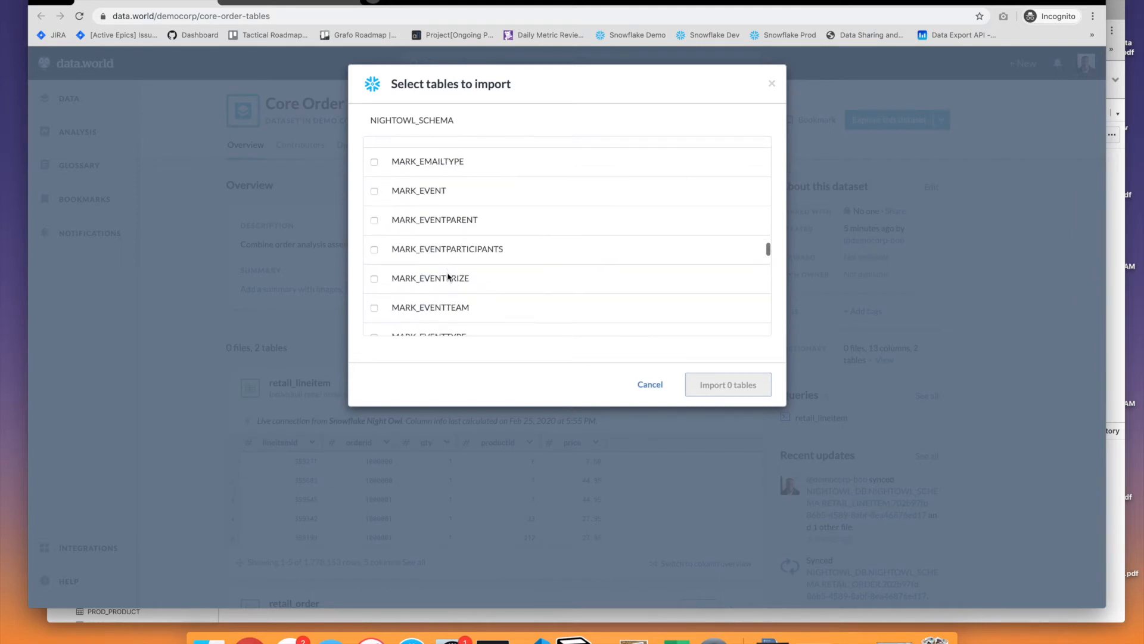
{"action": "scroll", "coordinate": [448, 277], "scroll_direction": "down", "scroll_amount": 12}
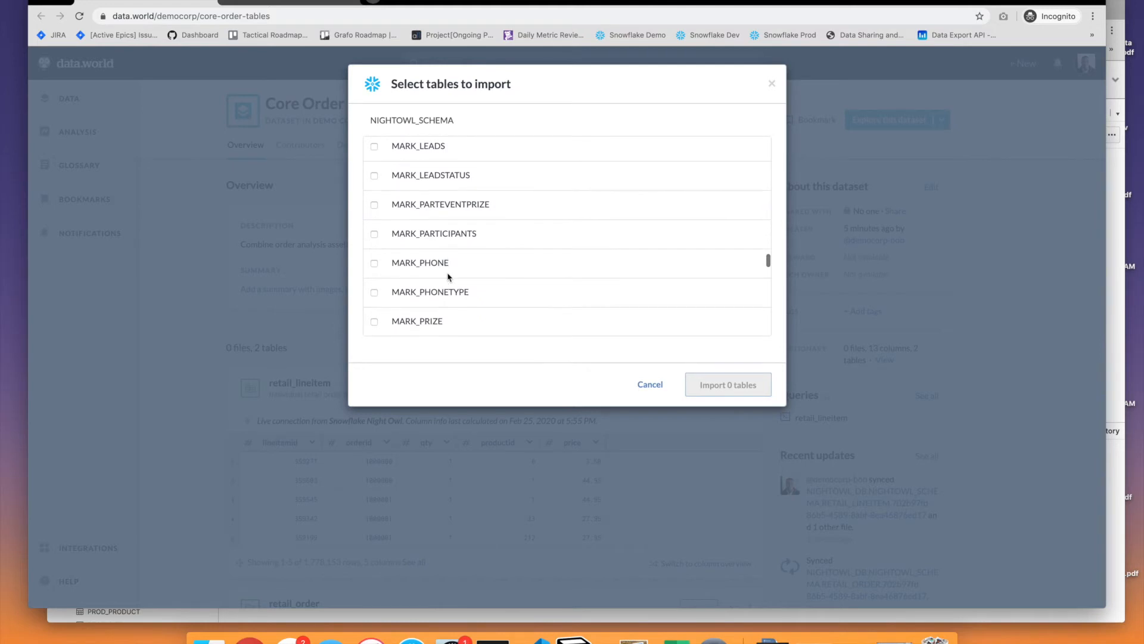
{"action": "scroll", "coordinate": [448, 277], "scroll_direction": "down", "scroll_amount": 2}
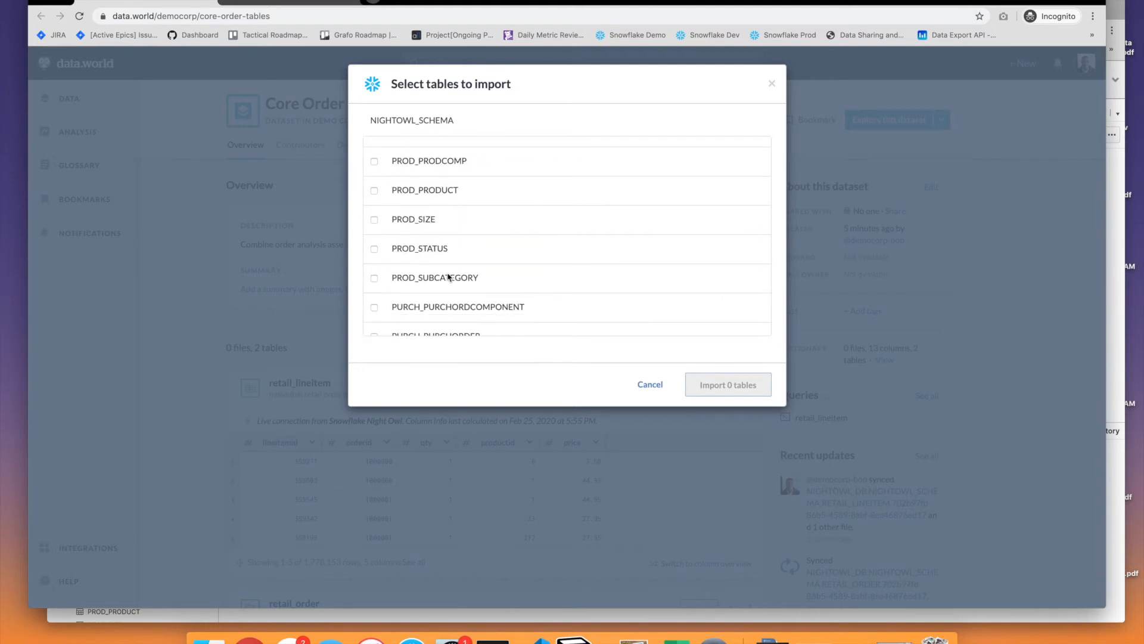
{"action": "scroll", "coordinate": [447, 301], "scroll_direction": "up", "scroll_amount": 1}
{"action": "scroll", "coordinate": [438, 268], "scroll_direction": "up", "scroll_amount": 5}
{"action": "scroll", "coordinate": [438, 268], "scroll_direction": "up", "scroll_amount": 5}
{"action": "scroll", "coordinate": [438, 268], "scroll_direction": "up", "scroll_amount": 3}
{"action": "scroll", "coordinate": [438, 268], "scroll_direction": "down", "scroll_amount": 5}
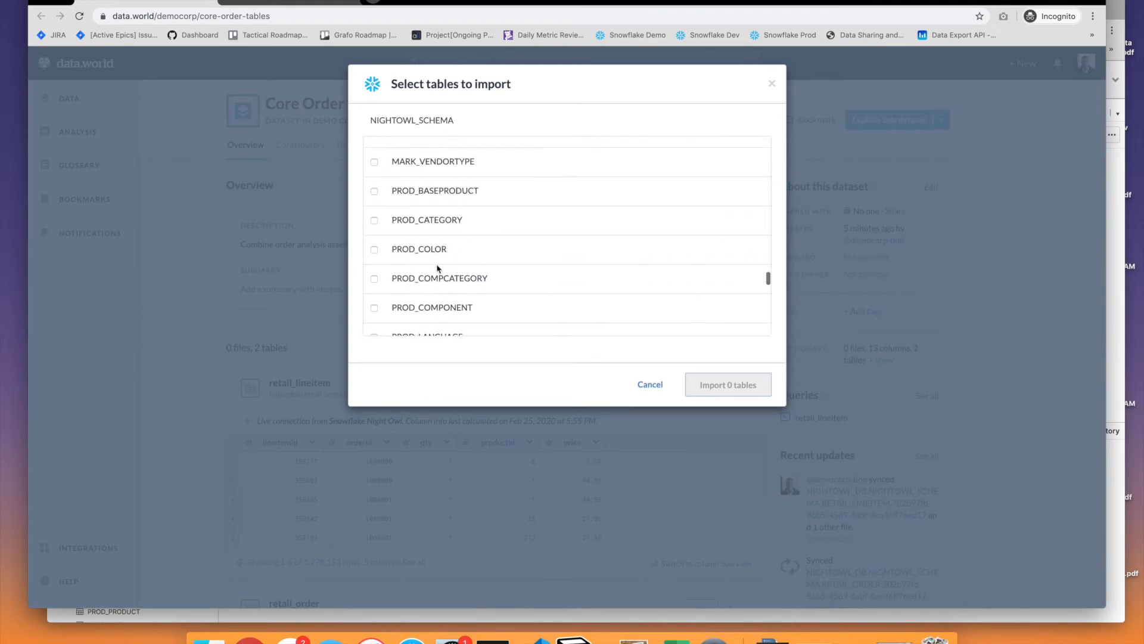
{"action": "left_click", "coordinate": [374, 191]}
{"action": "left_click", "coordinate": [733, 385]}
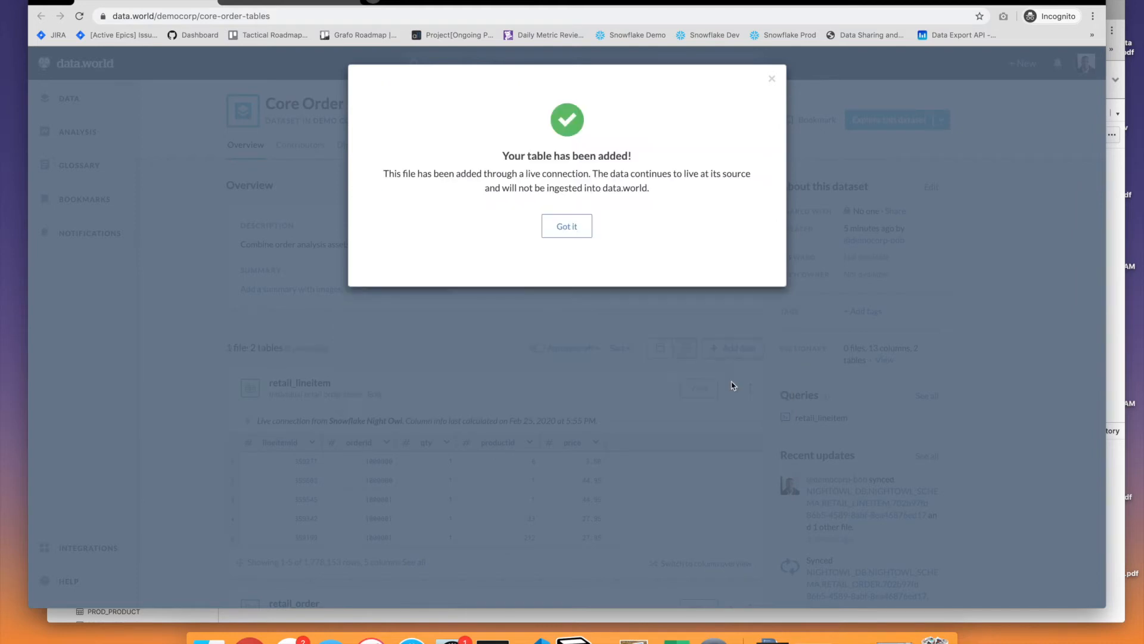
{"action": "left_click", "coordinate": [566, 227]}
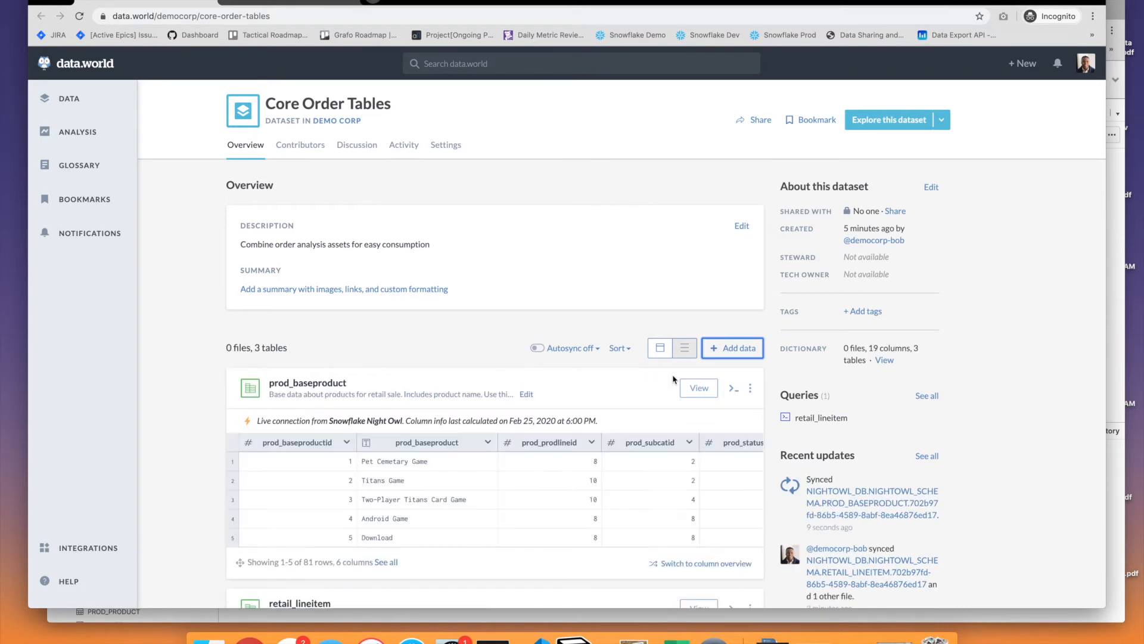
Review the prod_baseproduct and retail_lineitem previews on the Core Order Tables overview.
{"action": "scroll", "coordinate": [214, 506], "scroll_direction": "down", "scroll_amount": 3}
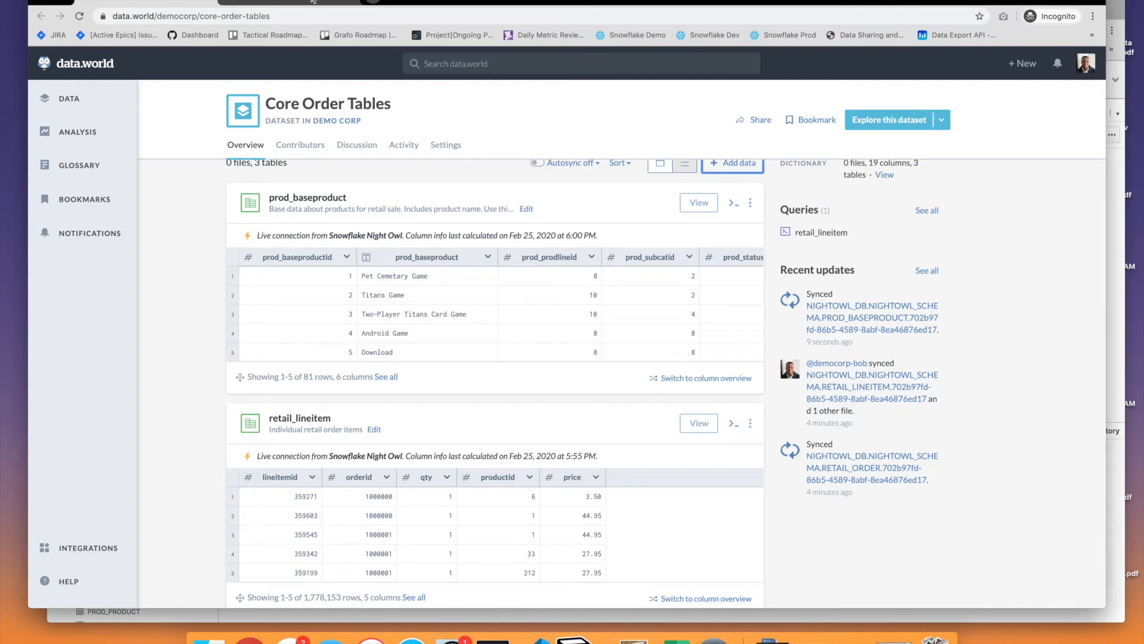
{"action": "scroll", "coordinate": [225, 346], "scroll_direction": "down", "scroll_amount": 1}
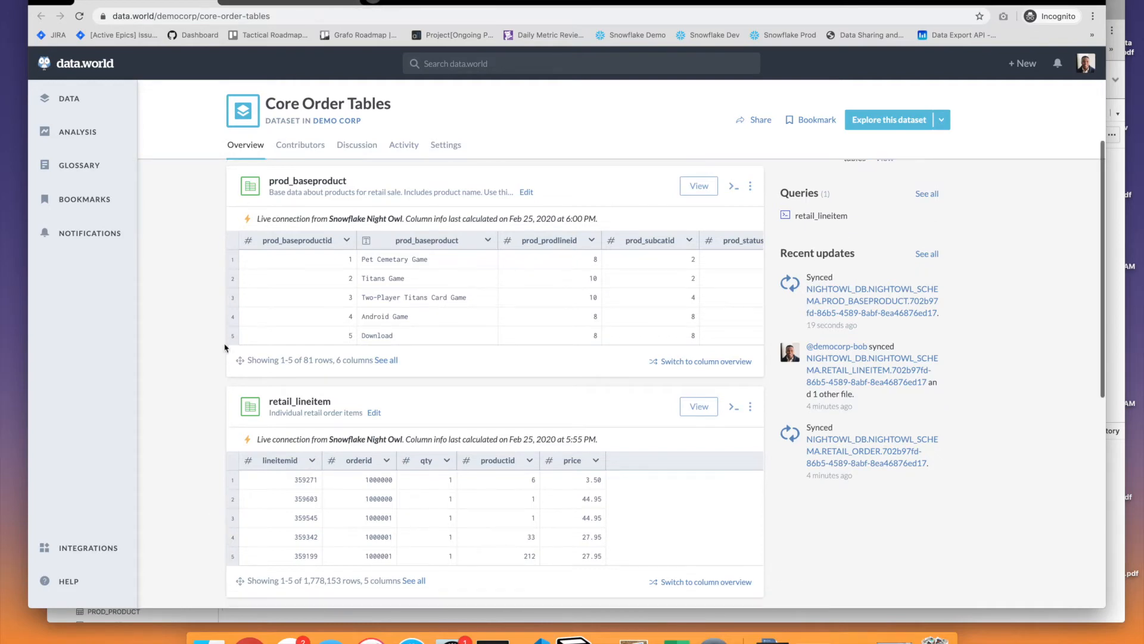
{"action": "scroll", "coordinate": [460, 308], "scroll_direction": "up", "scroll_amount": 3}
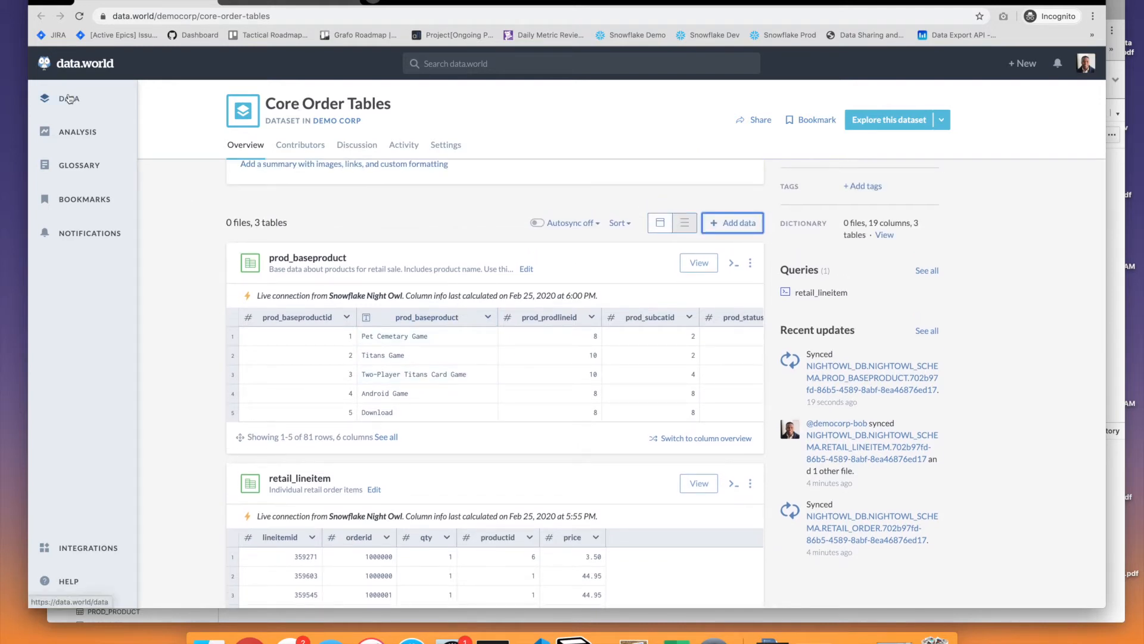
Open the Core Order Tables dataset in the query workspace, return to the existing unsaved order query, and discard the extra blank SQL query.
{"action": "left_click", "coordinate": [896, 120]}
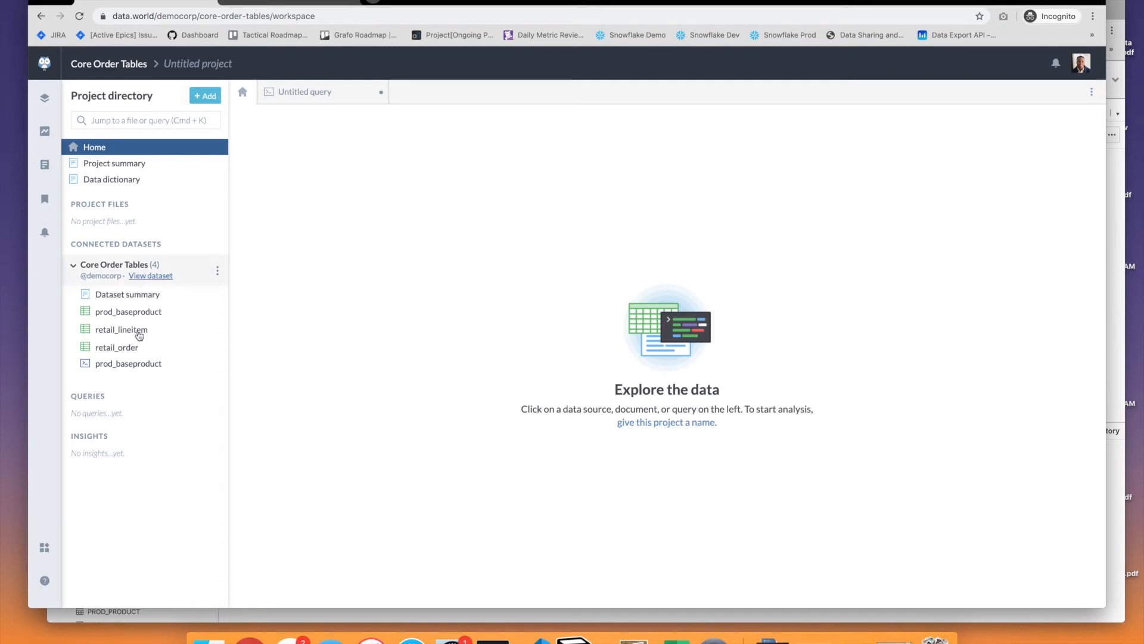
{"action": "left_click", "coordinate": [211, 98]}
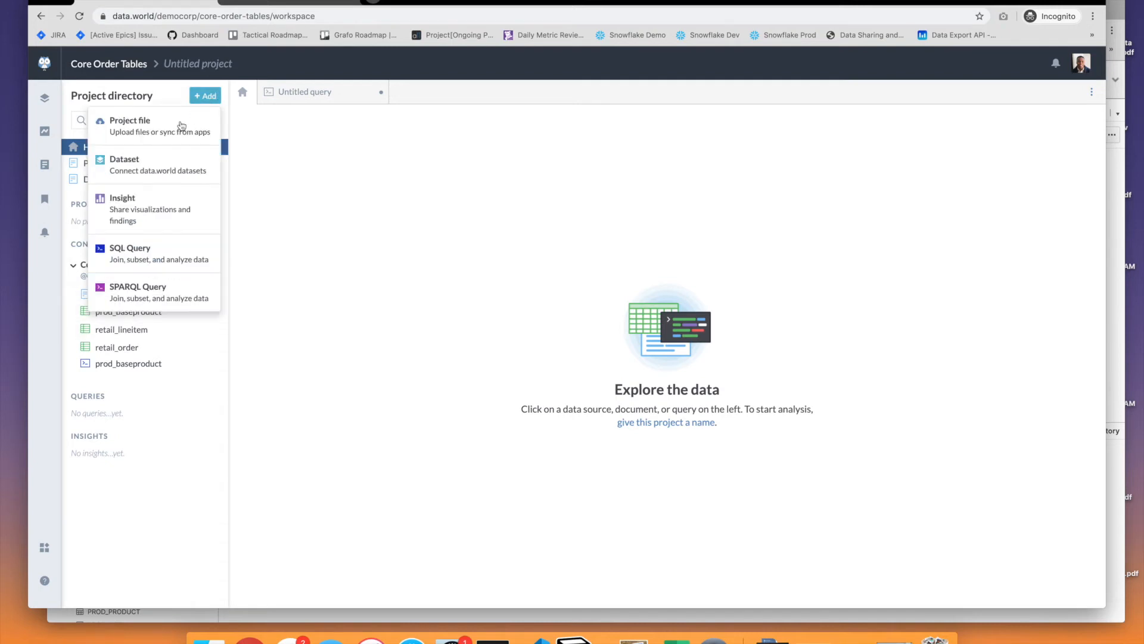
{"action": "left_click", "coordinate": [160, 256]}
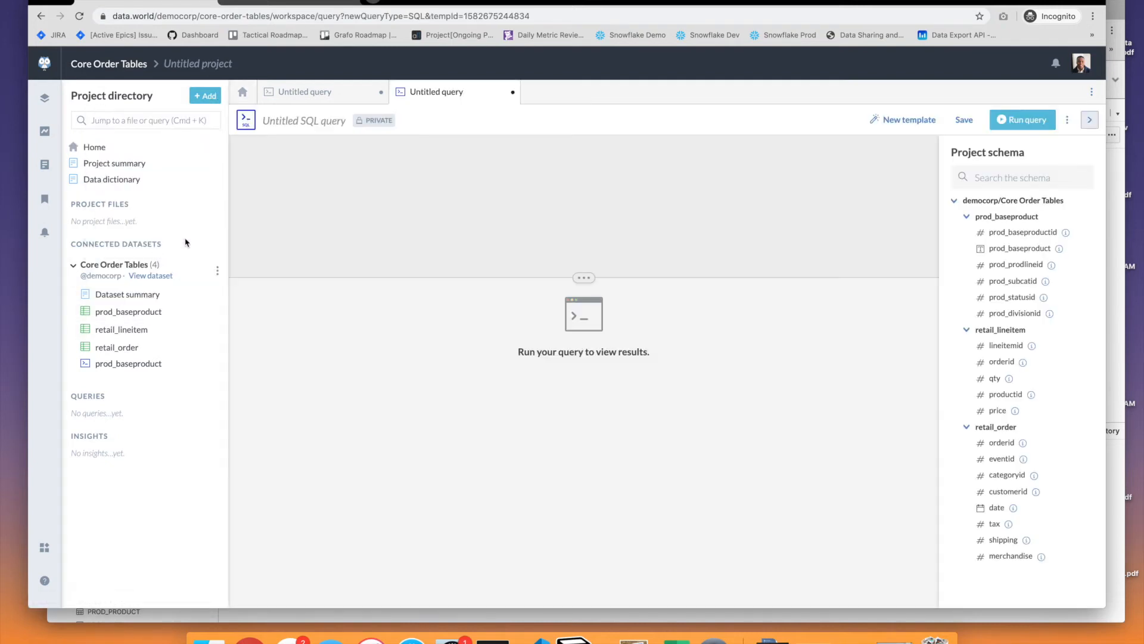
{"action": "left_click", "coordinate": [340, 95]}
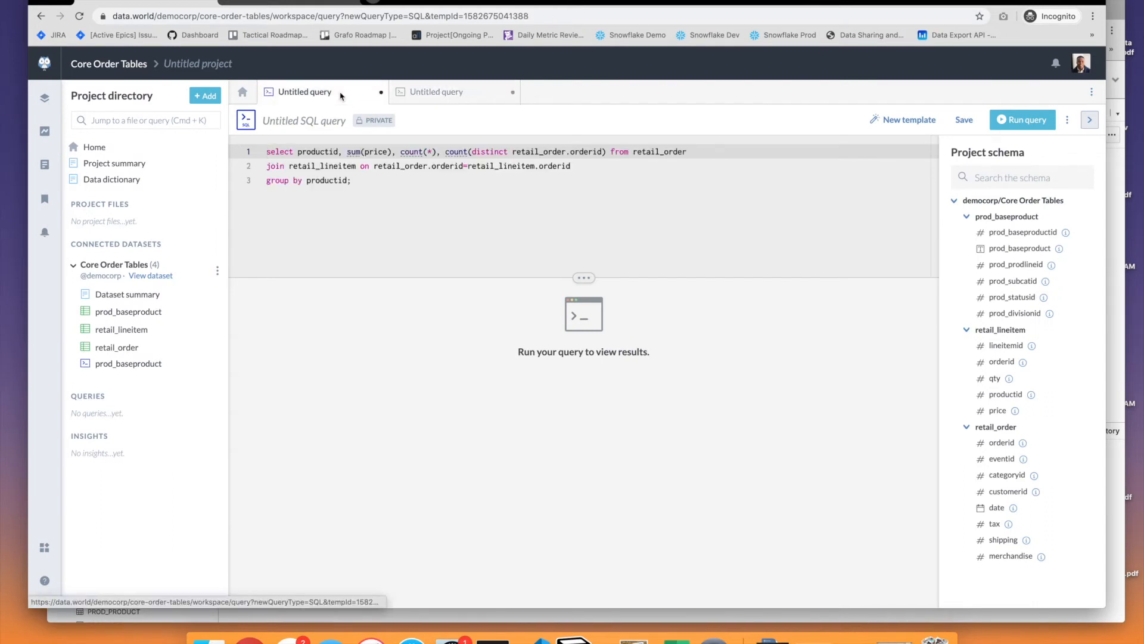
{"action": "left_click", "coordinate": [513, 94]}
{"action": "left_click", "coordinate": [671, 93]}
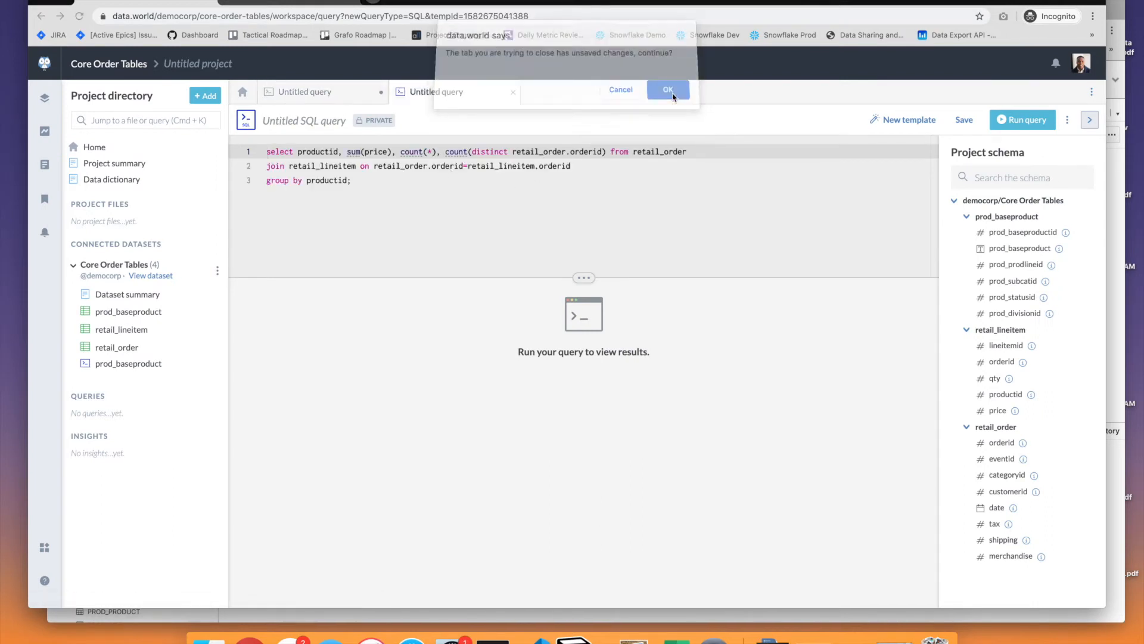
Add the line "join prod_baseproduct on prod_baseproductid=productid" before the query's group by clause.
{"action": "left_click", "coordinate": [596, 163]}
{"action": "key", "text": "Return"}
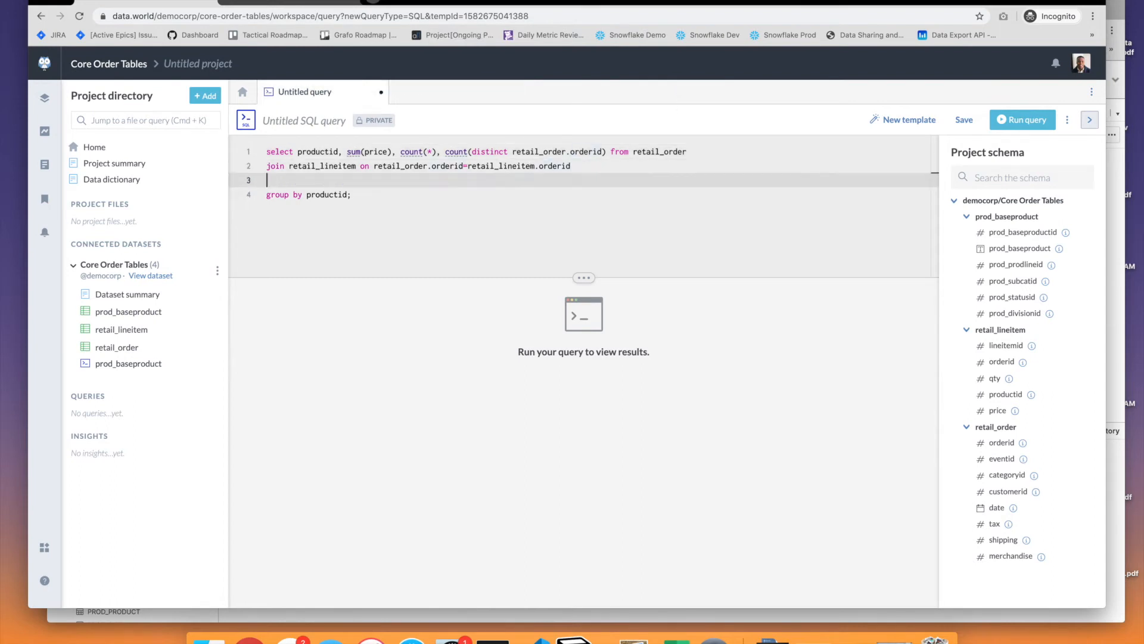
{"action": "type", "text": "join pro"}
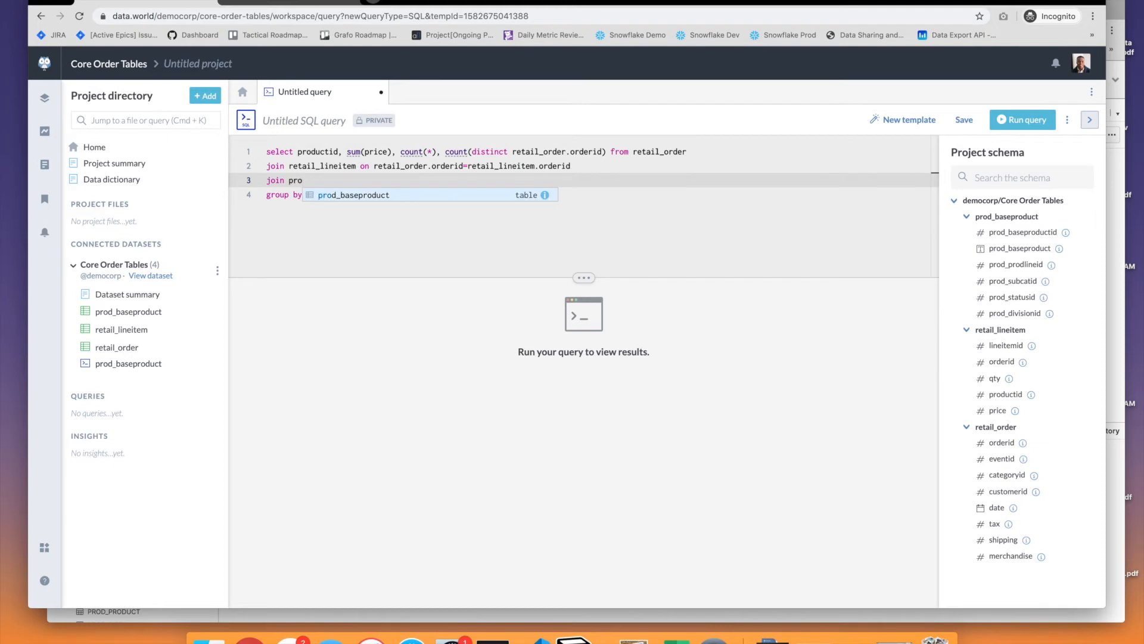
{"action": "key", "text": "Return"}
{"action": "type", "text": "on "}
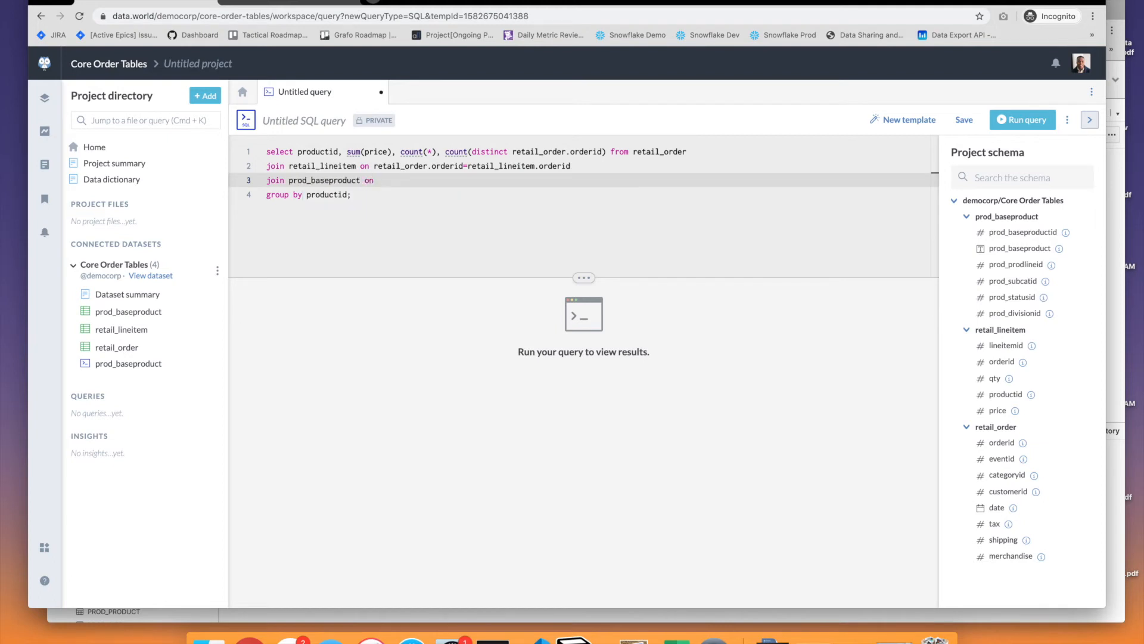
{"action": "type", "text": "pro"}
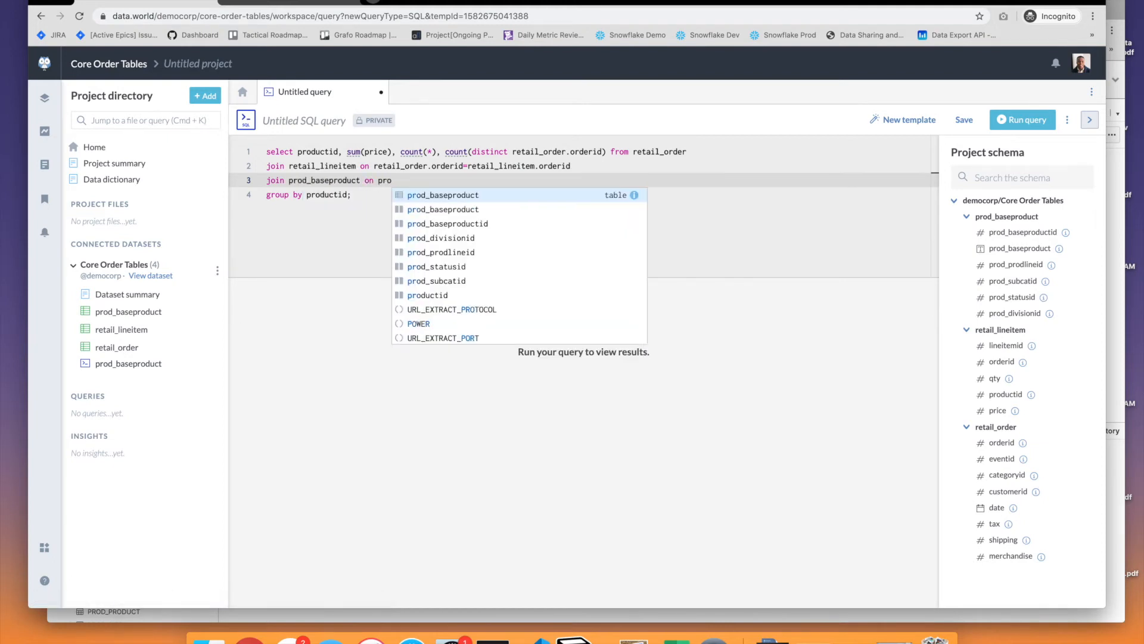
{"action": "key", "text": "Down"}
{"action": "key", "text": "Down"}
{"action": "key", "text": "Return"}
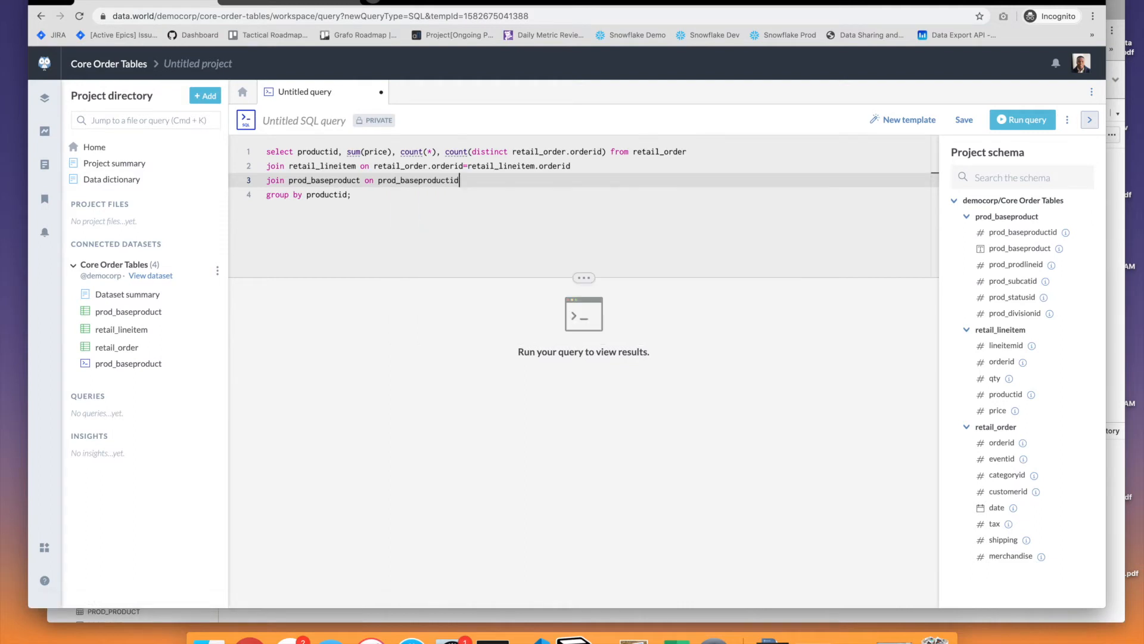
{"action": "type", "text": "=pro"}
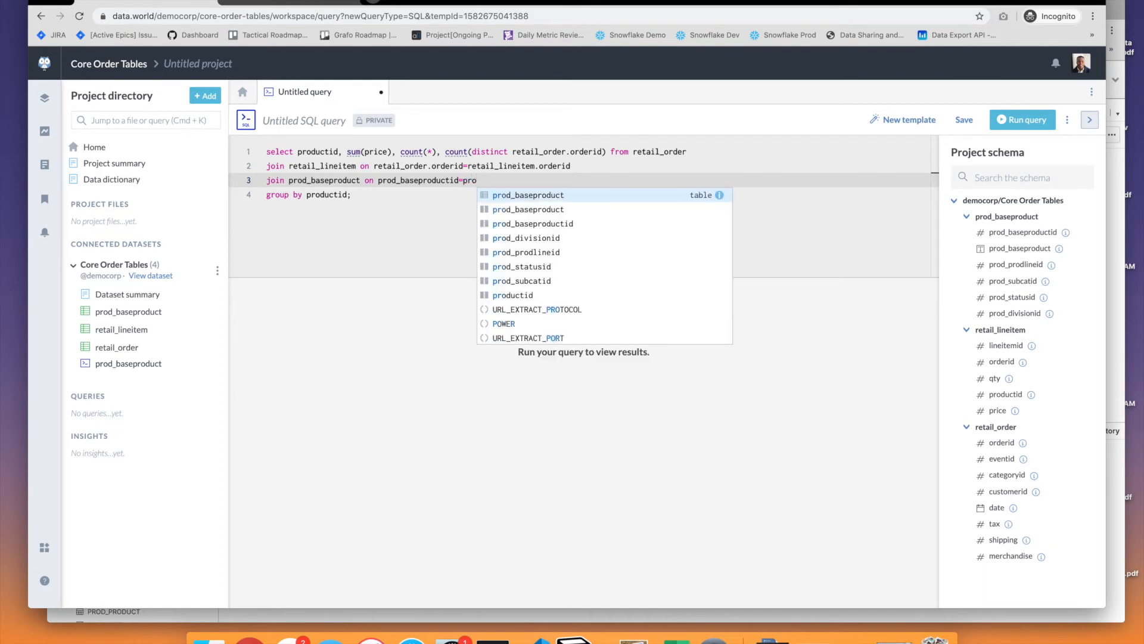
{"action": "type", "text": "ductid"}
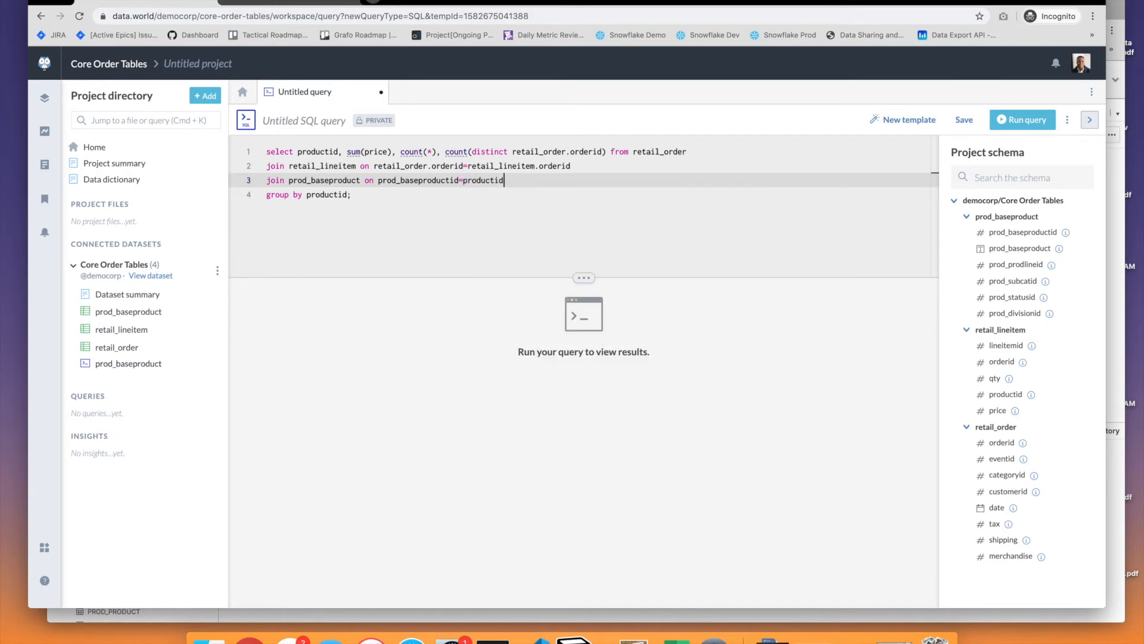
Add the prod_baseproduct column after productid in the select list, run the query and look through the results.
{"action": "key", "text": "Up"}
{"action": "key", "text": "Up"}
{"action": "key", "text": "Left"}
{"action": "key", "text": "Left"}
{"action": "key", "text": "Left"}
{"action": "key", "text": "Left"}
{"action": "key", "text": "Left"}
{"action": "key", "text": "Left"}
{"action": "key", "text": "Left"}
{"action": "key", "text": "Left"}
{"action": "key", "text": "Left"}
{"action": "key", "text": "Left"}
{"action": "key", "text": "Left"}
{"action": "key", "text": "Left"}
{"action": "key", "text": "Left"}
{"action": "key", "text": "Left"}
{"action": "key", "text": "Left"}
{"action": "key", "text": "Left"}
{"action": "key", "text": "Left"}
{"action": "key", "text": "Left"}
{"action": "key", "text": "Left"}
{"action": "key", "text": "Left"}
{"action": "key", "text": "Left"}
{"action": "key", "text": "Left"}
{"action": "key", "text": "Left"}
{"action": "key", "text": "Left"}
{"action": "key", "text": "Left"}
{"action": "key", "text": "Left"}
{"action": "key", "text": "Left"}
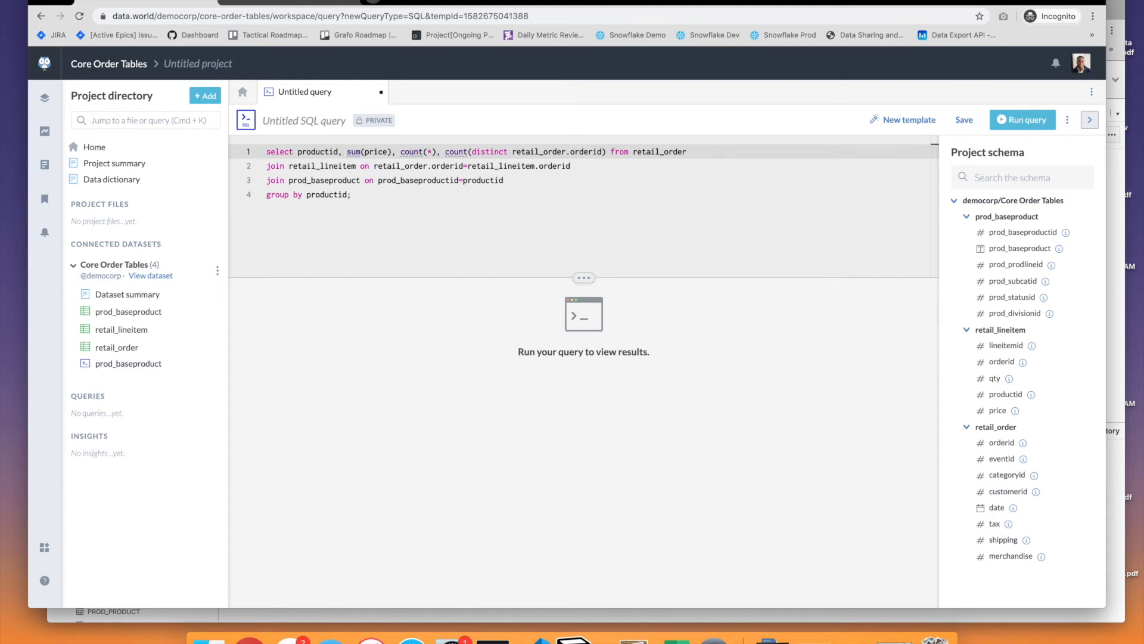
{"action": "key", "text": "Right"}
{"action": "type", "text": "pro"}
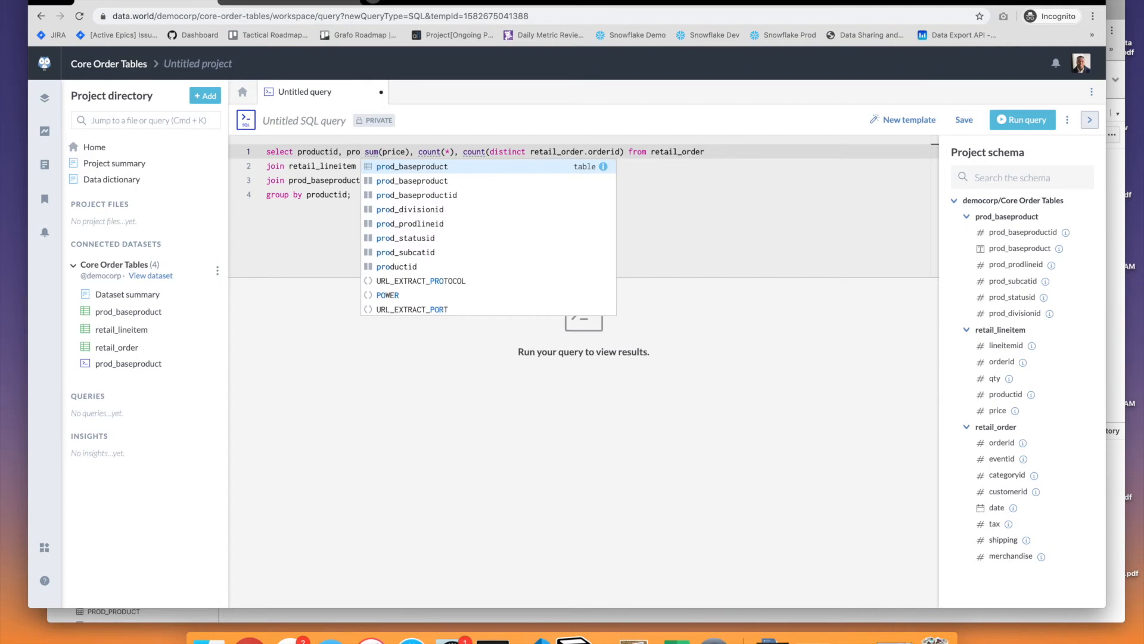
{"action": "left_click", "coordinate": [568, 182]}
{"action": "type", "text": ","}
{"action": "key", "text": "super+Return"}
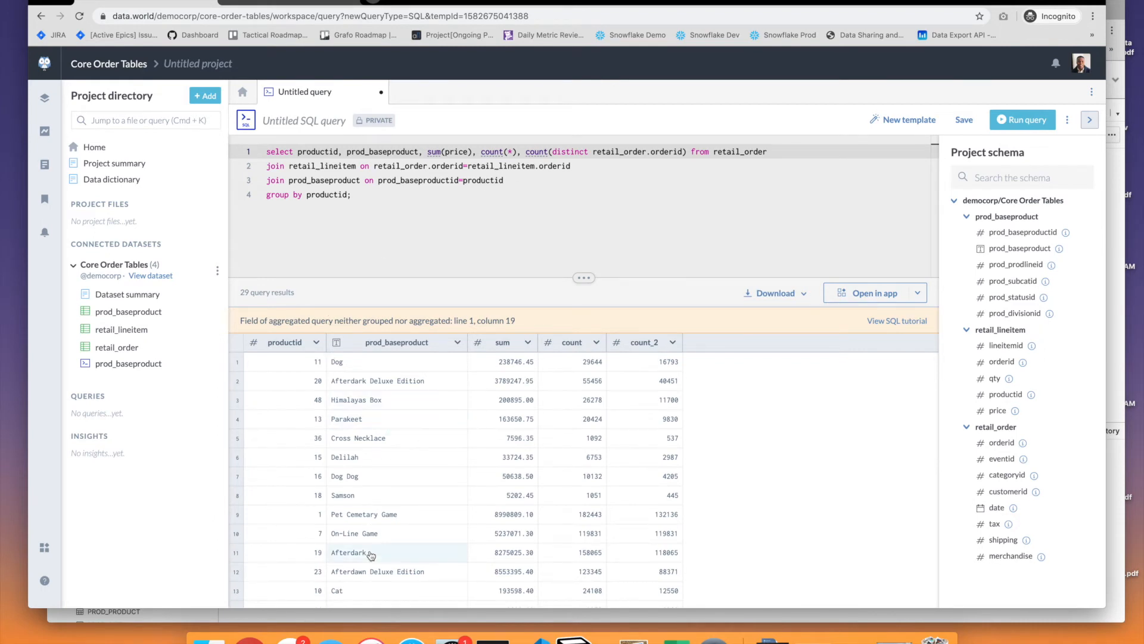
{"action": "scroll", "coordinate": [371, 557], "scroll_direction": "down", "scroll_amount": 3}
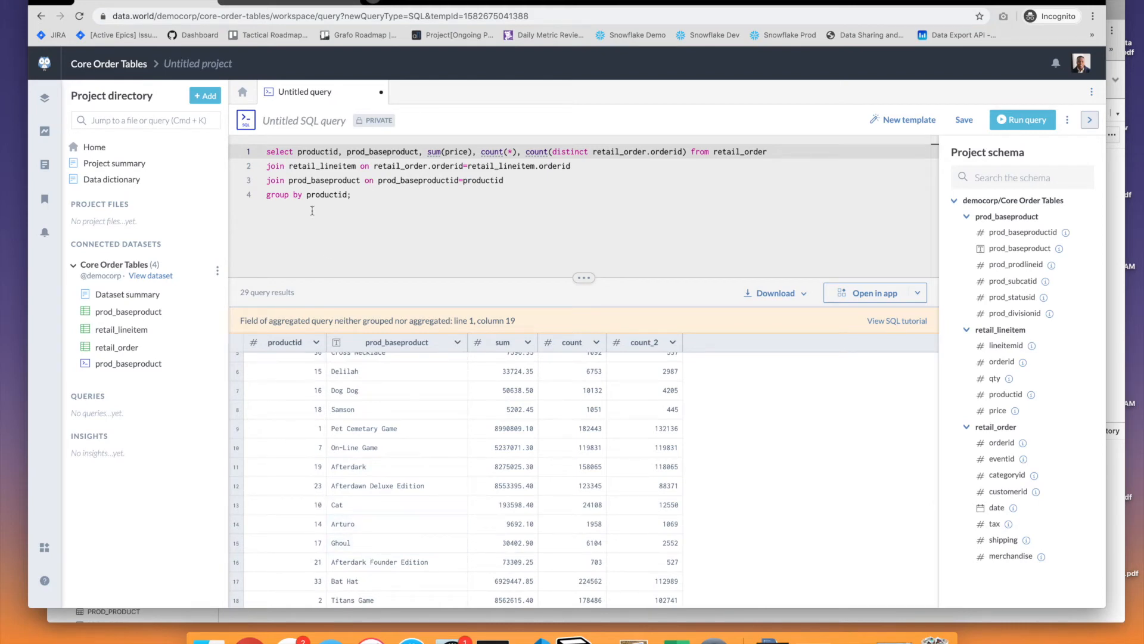
Name the query "Sum of Board Game Sales By Order" and continue saving it to a new project.
{"action": "left_click", "coordinate": [290, 122]}
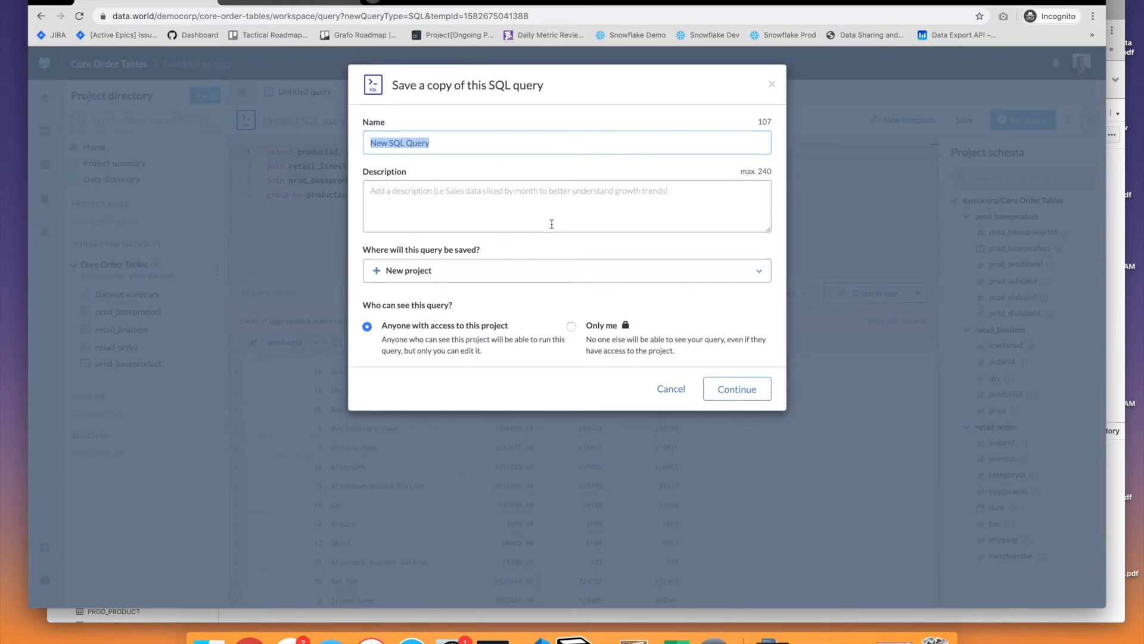
{"action": "type", "text": "Sum of Board GamesSale"}
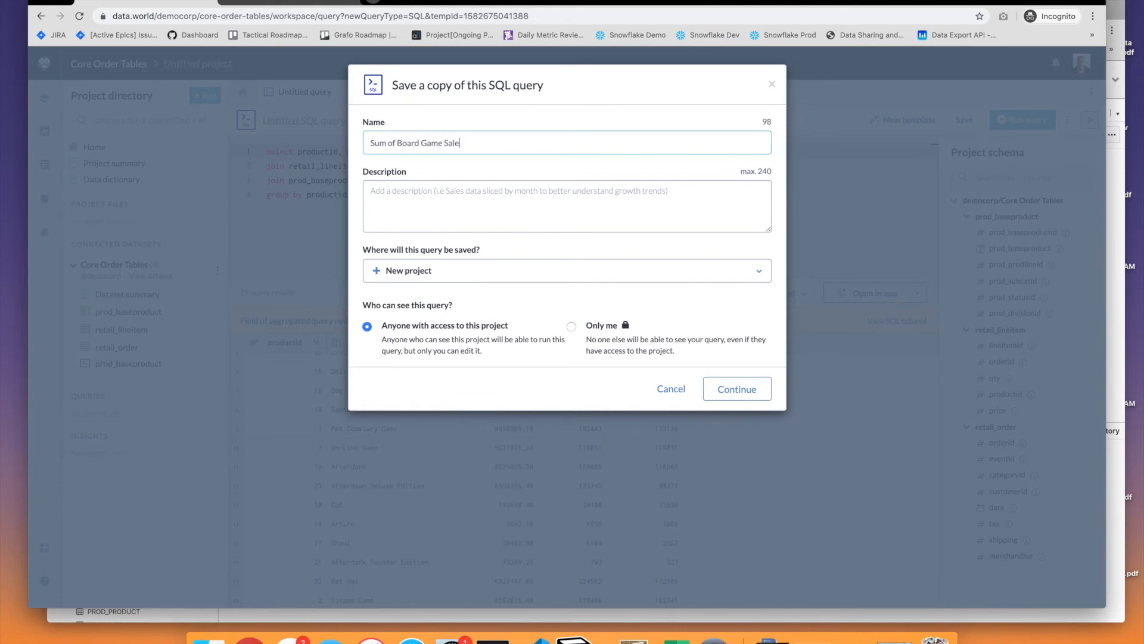
{"action": "type", "text": "s By Order"}
{"action": "left_click", "coordinate": [736, 396]}
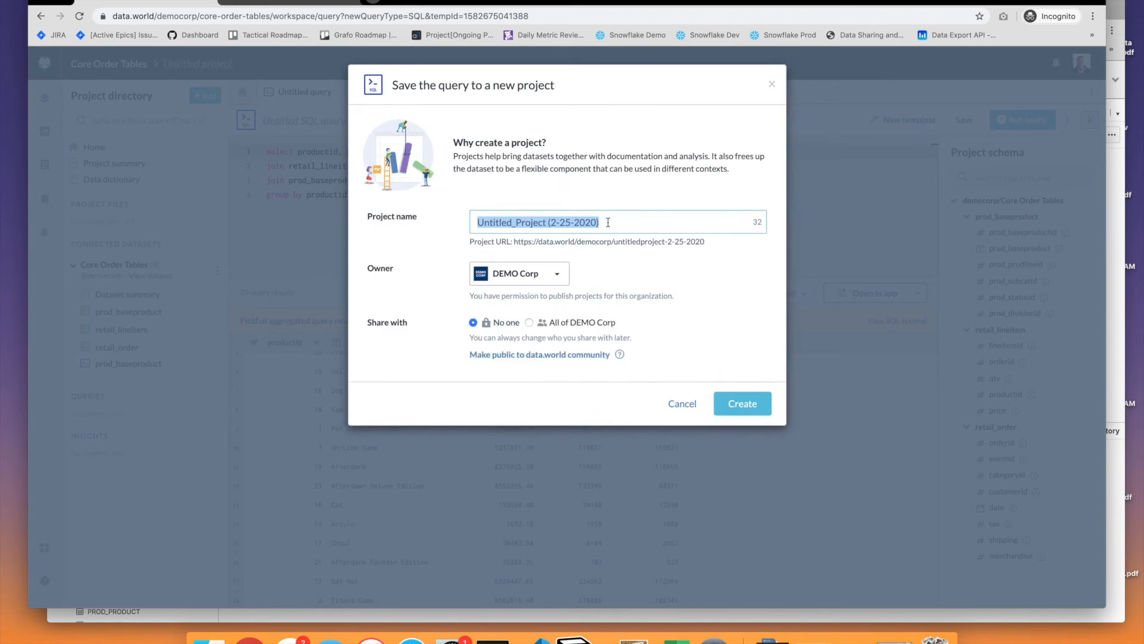
Name the new project "Board Game Sales Velocity" and create it with DEMO Corp as owner and no sharing.
{"action": "left_click_drag", "start_coordinate": [606, 225], "coordinate": [484, 215]}
{"action": "type", "text": "Board Ga"}
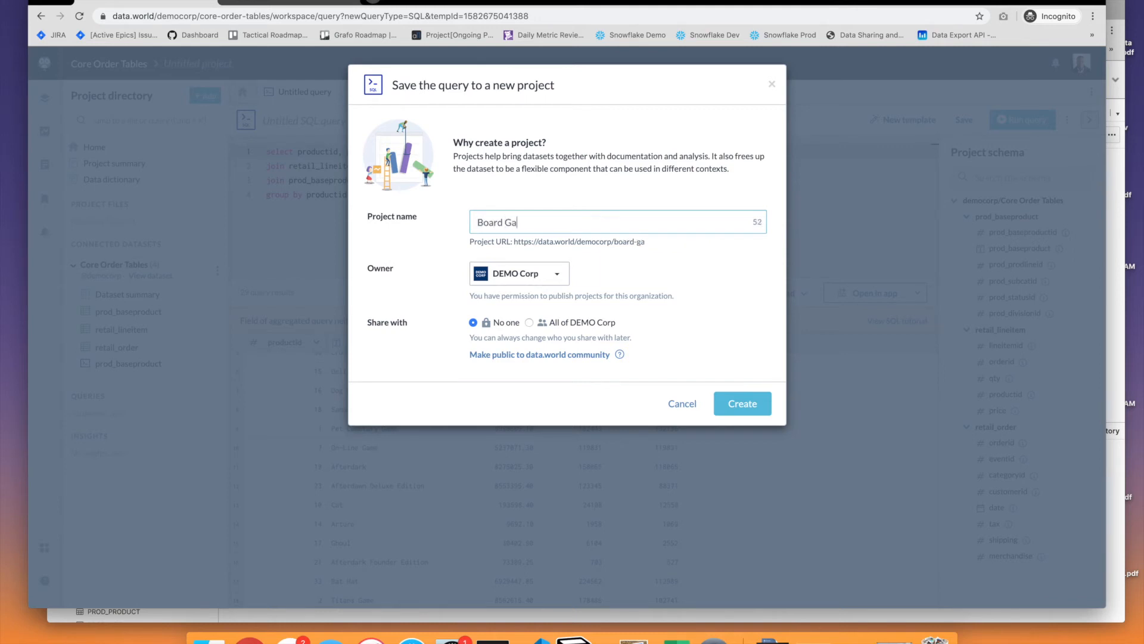
{"action": "type", "text": "me Ana"}
{"action": "key", "text": "BackSpace"}
{"action": "key", "text": "BackSpace"}
{"action": "type", "text": "Sales Velocity"}
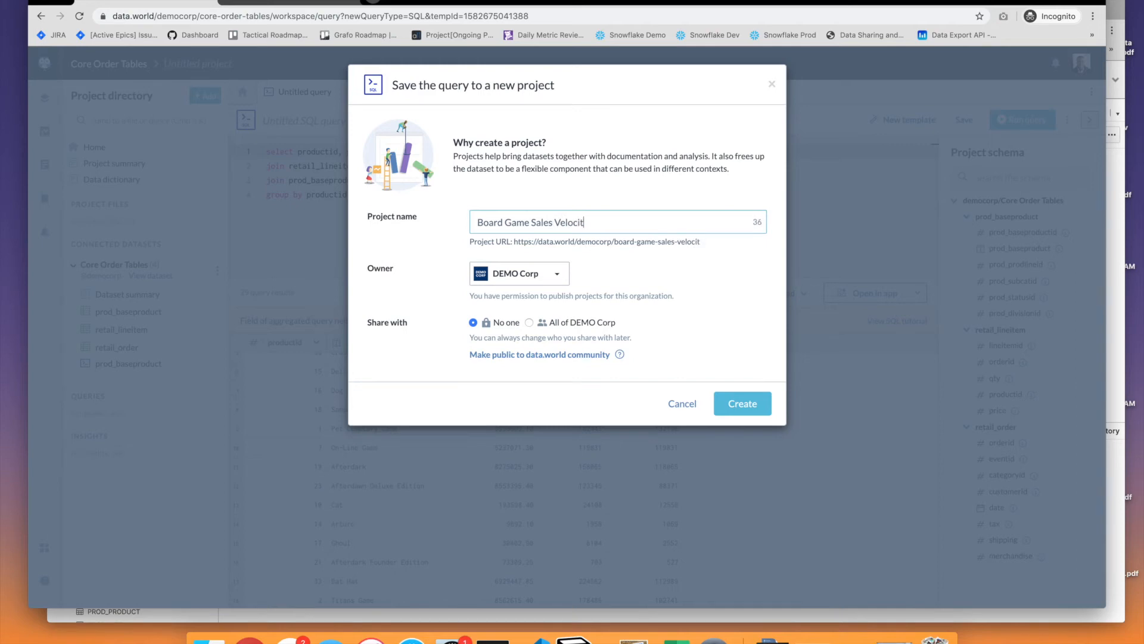
{"action": "left_click", "coordinate": [759, 402]}
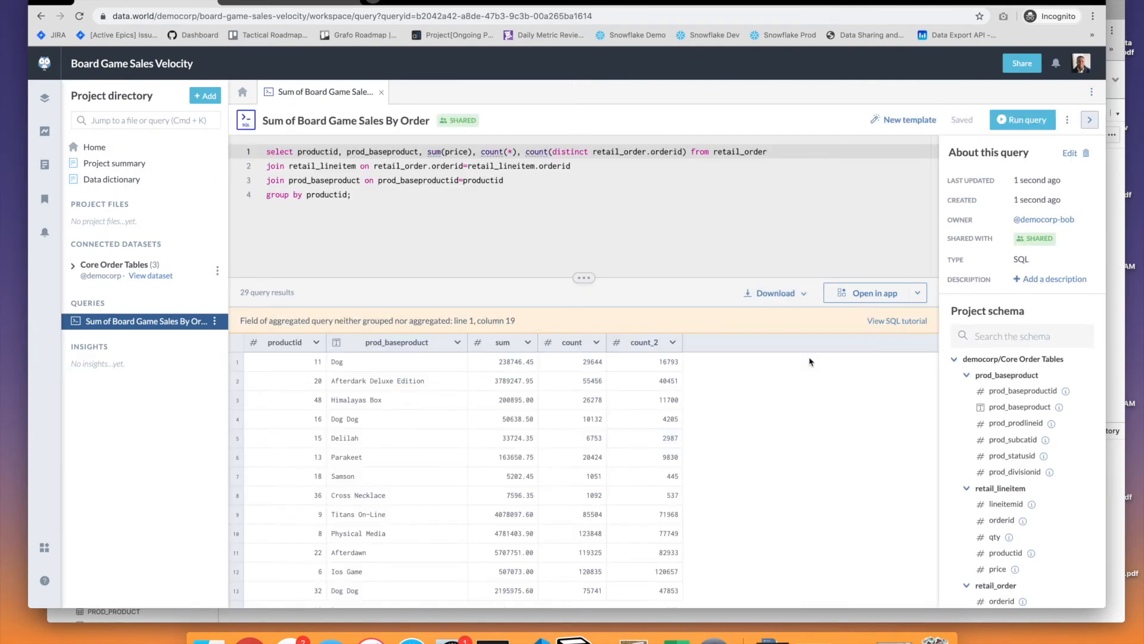
Check which external apps the query results can be opened in, then return to the query.
{"action": "left_click", "coordinate": [917, 292]}
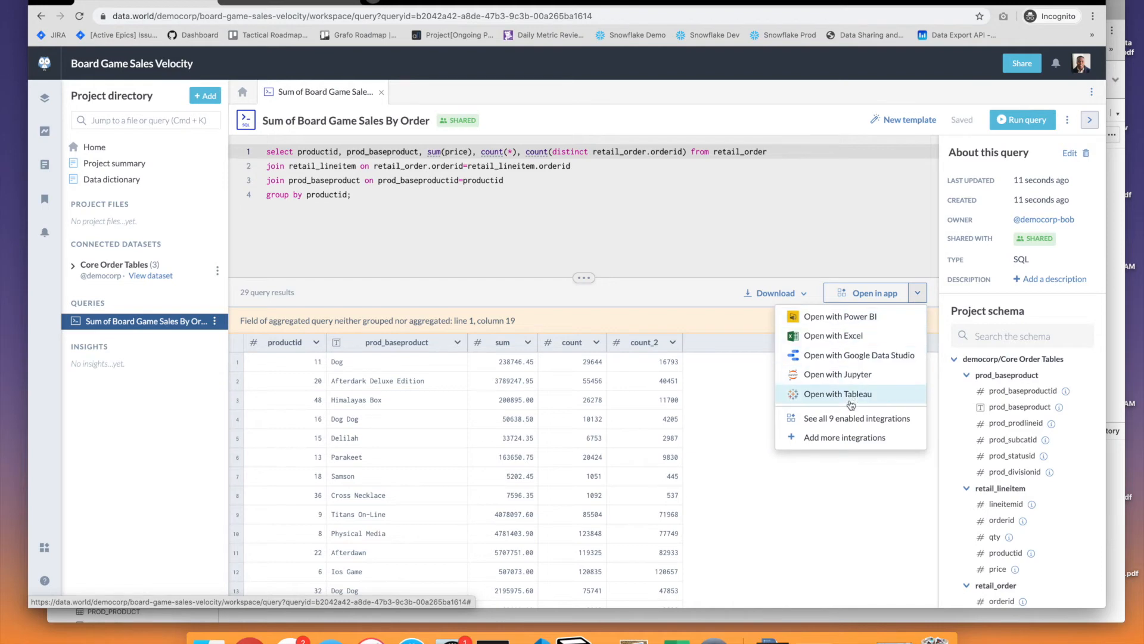
{"action": "left_click", "coordinate": [585, 224]}
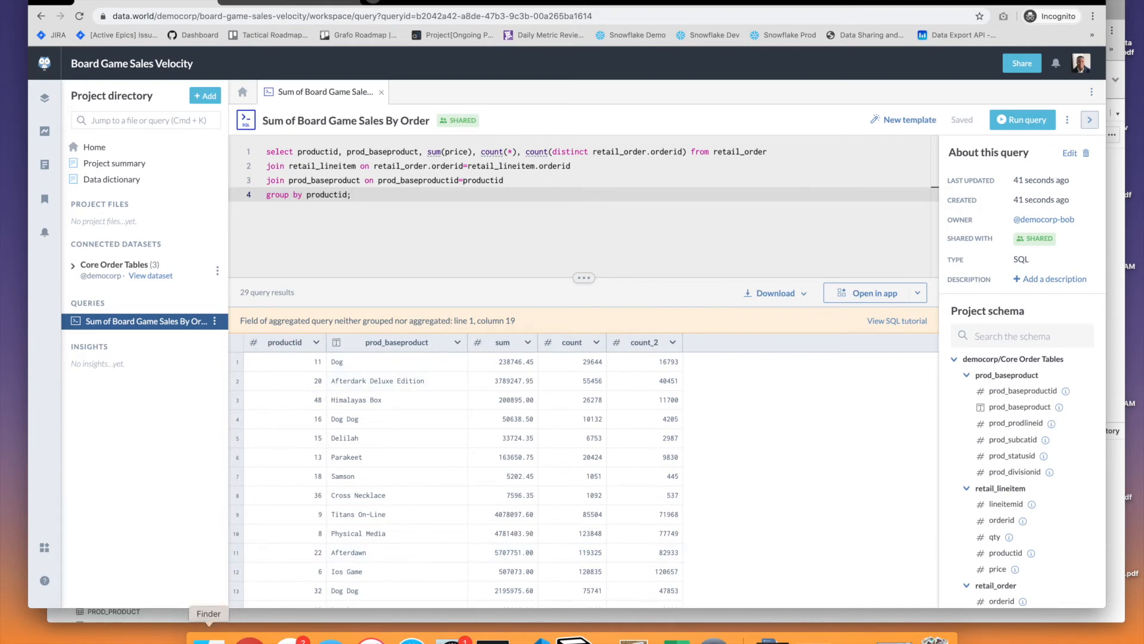
Switch to Finder's demo folder and preview the contents of AgeCategories.xlsx.
{"action": "left_click", "coordinate": [208, 638]}
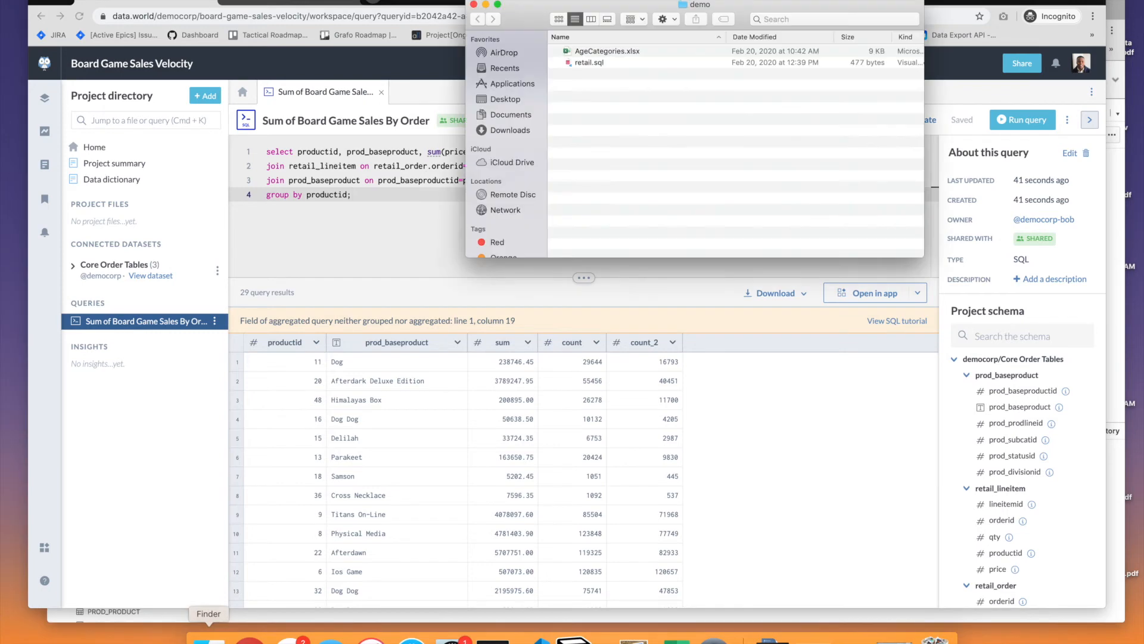
{"action": "left_click", "coordinate": [618, 52]}
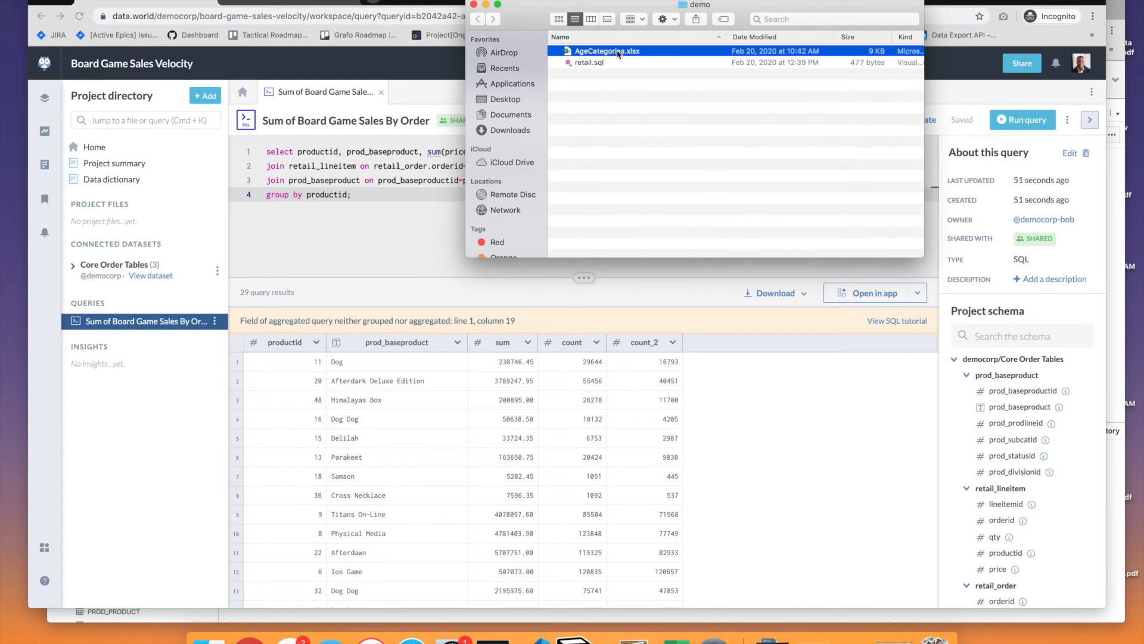
{"action": "key", "text": "space"}
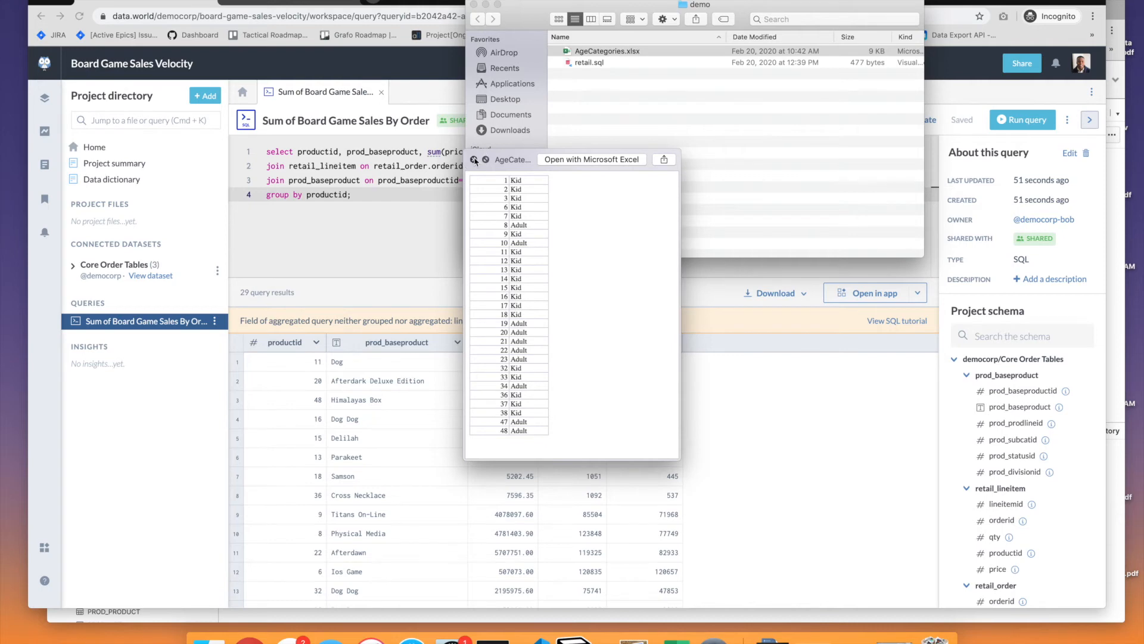
{"action": "left_click", "coordinate": [473, 160]}
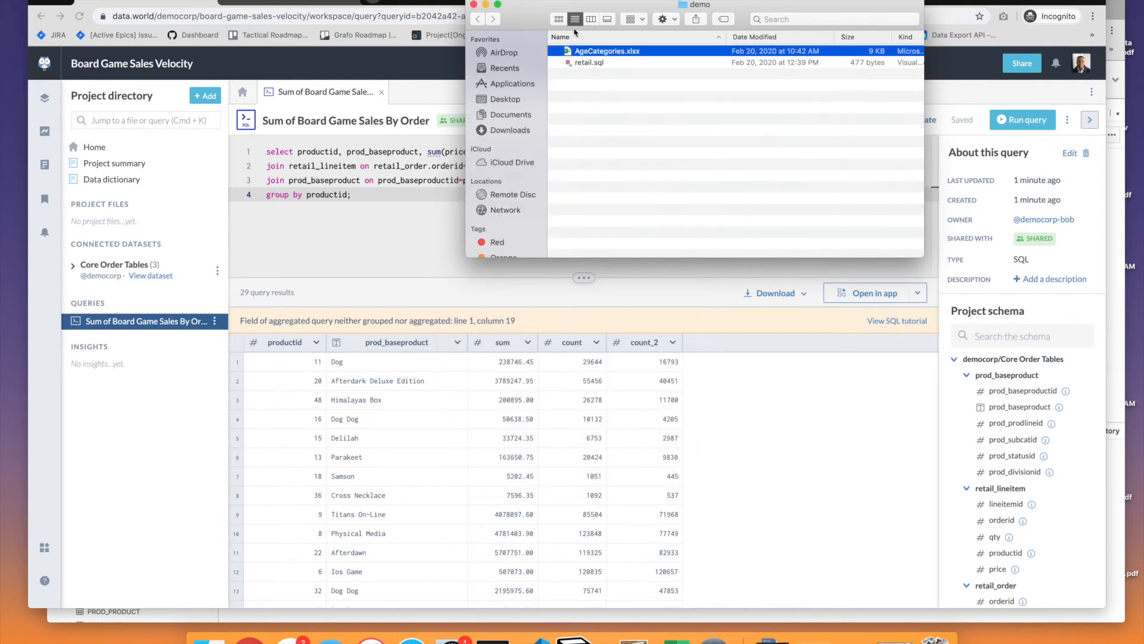
Upload AgeCategories.xlsx from Finder to the Board Game Sales Velocity project and reload the workspace.
{"action": "left_click_drag", "start_coordinate": [569, 52], "coordinate": [569, 51]}
{"action": "left_click_drag", "start_coordinate": [569, 53], "coordinate": [270, 198]}
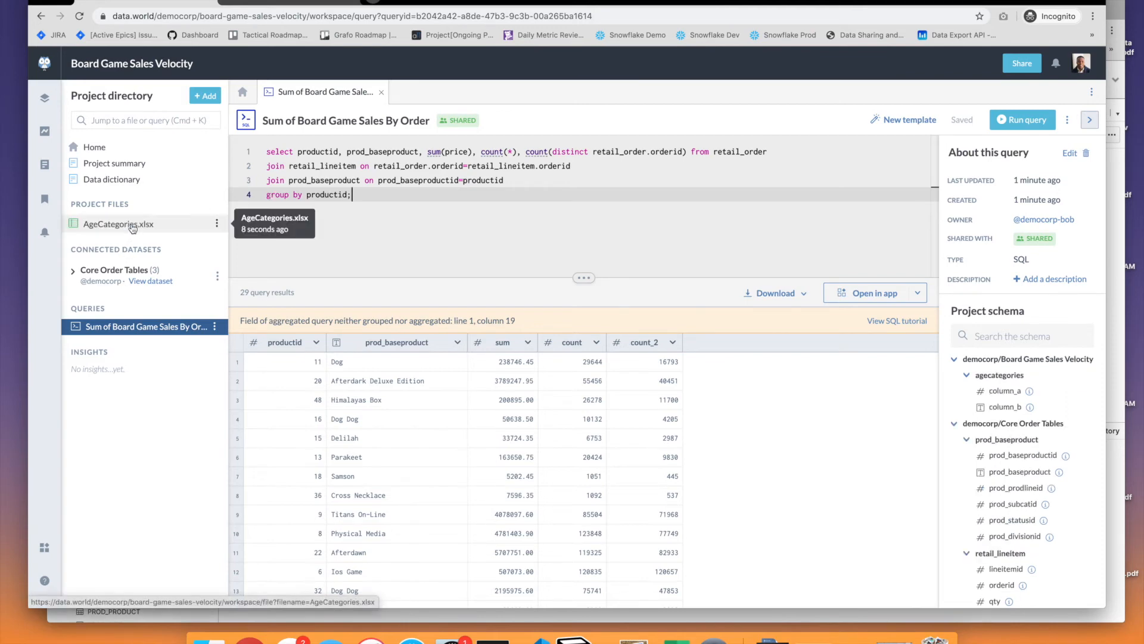
{"action": "left_click", "coordinate": [79, 16]}
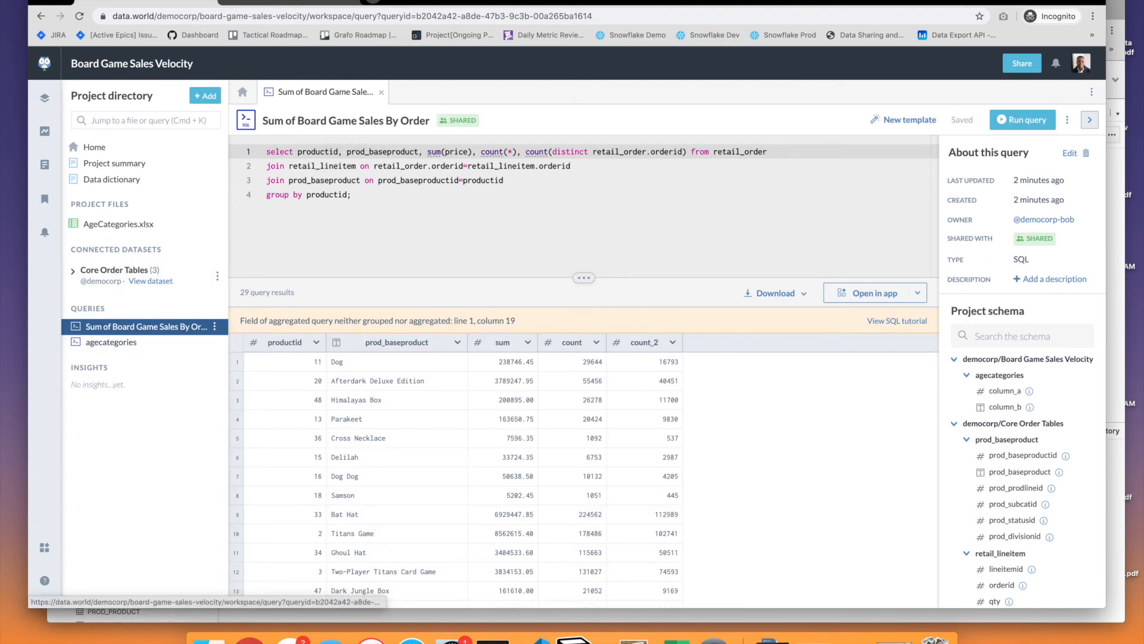
Start turning the saved query into a common table expression by inserting "with t as (" before the select, and go to the query's end.
{"action": "type", "text": "with t as ("}
{"action": "key", "text": "Down"}
{"action": "key", "text": "Down"}
{"action": "key", "text": "Down"}
{"action": "key", "text": "Down"}
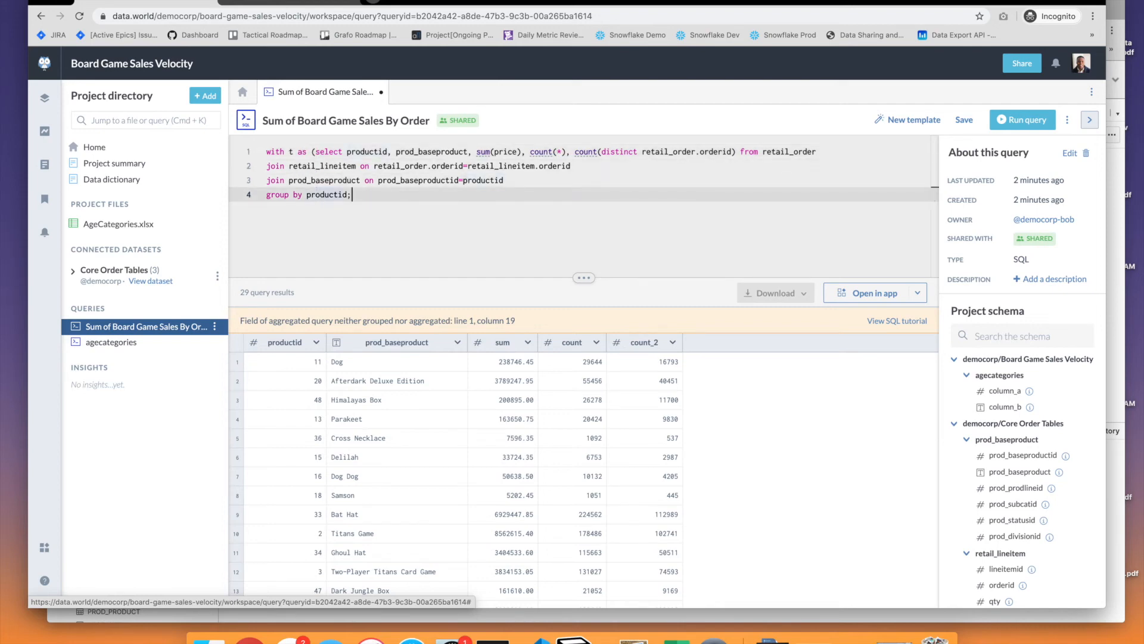
Open AgeCategories.xlsx in the project, edit its column details and rename column_a to "id".
{"action": "left_click", "coordinate": [143, 225]}
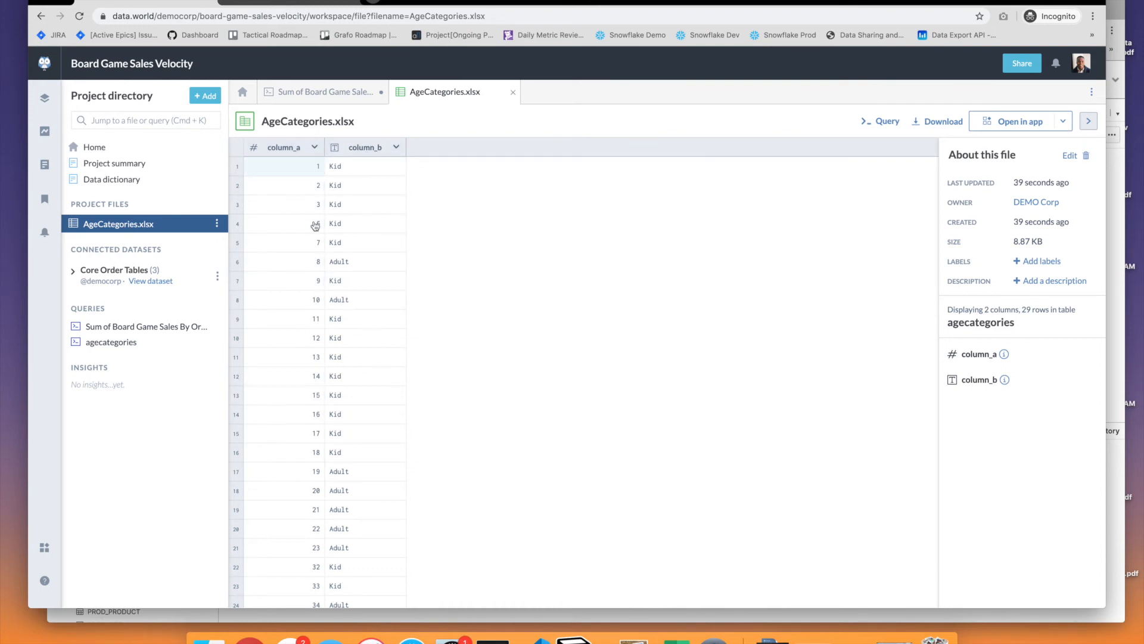
{"action": "left_click", "coordinate": [251, 151]}
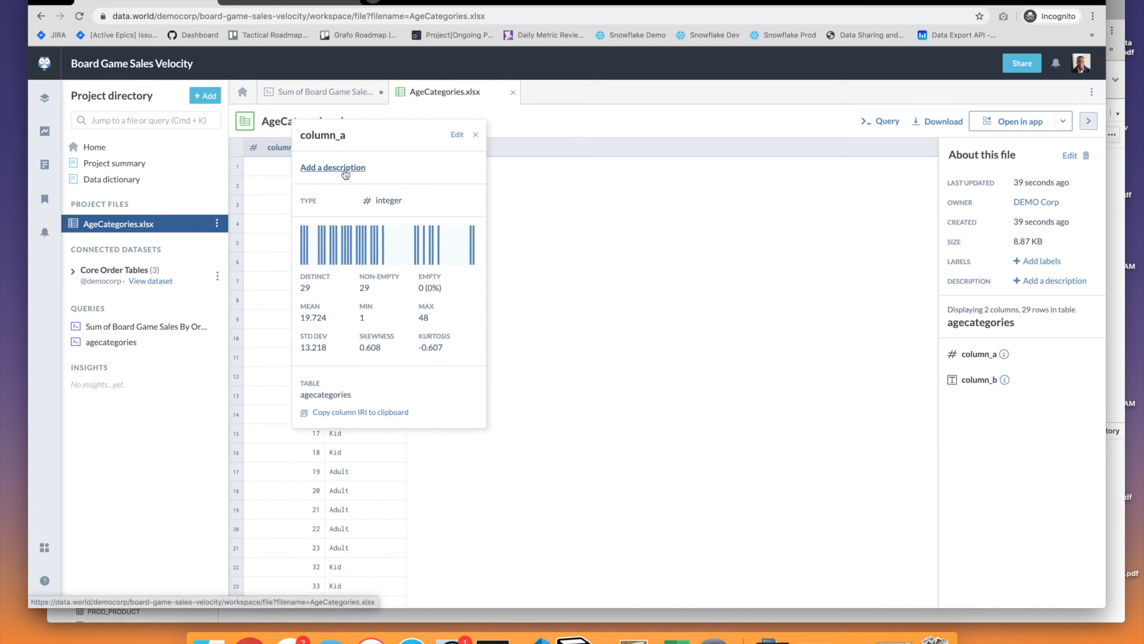
{"action": "left_click", "coordinate": [459, 135]}
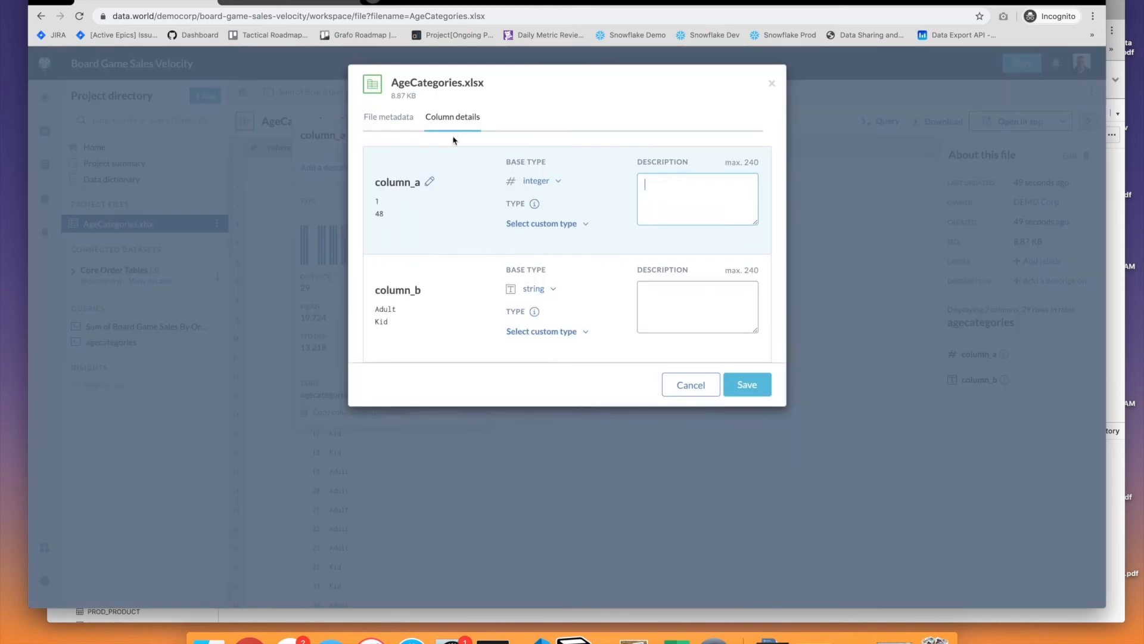
{"action": "left_click", "coordinate": [430, 183]}
{"action": "double_click", "coordinate": [432, 184]}
{"action": "type", "text": "id"}
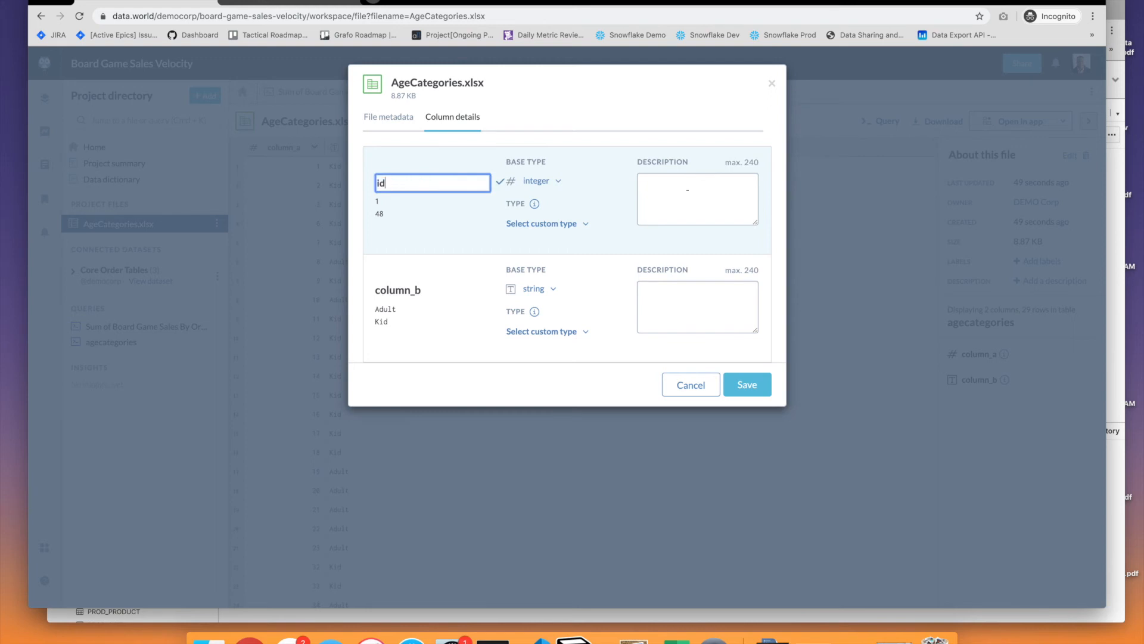
{"action": "key", "text": "Return"}
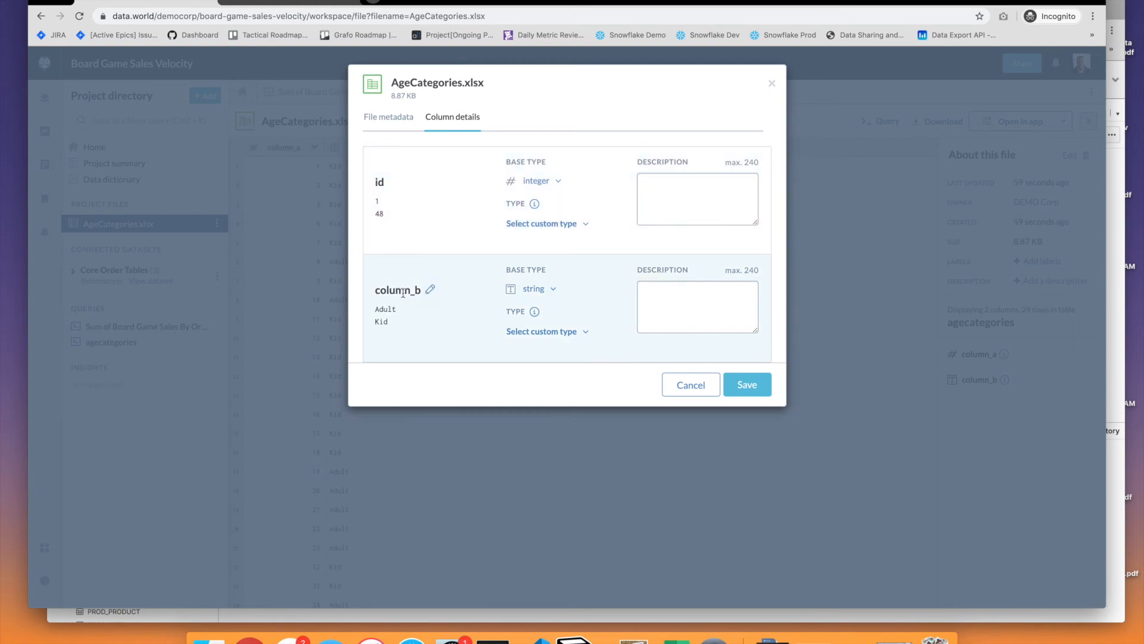
Rename column_b to "age_cat", describe it as "Is this game for kids or adults?" and save the column details.
{"action": "left_click", "coordinate": [429, 292]}
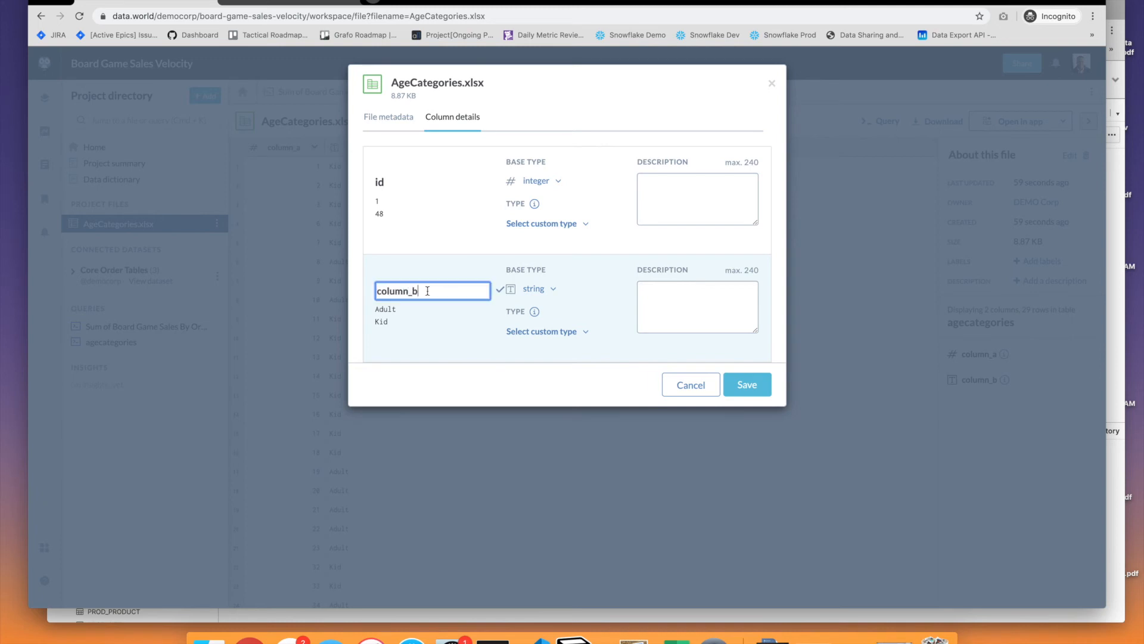
{"action": "double_click", "coordinate": [424, 290]}
{"action": "key", "text": "BackSpace"}
{"action": "type", "text": "age_cat"}
{"action": "left_click", "coordinate": [689, 307]}
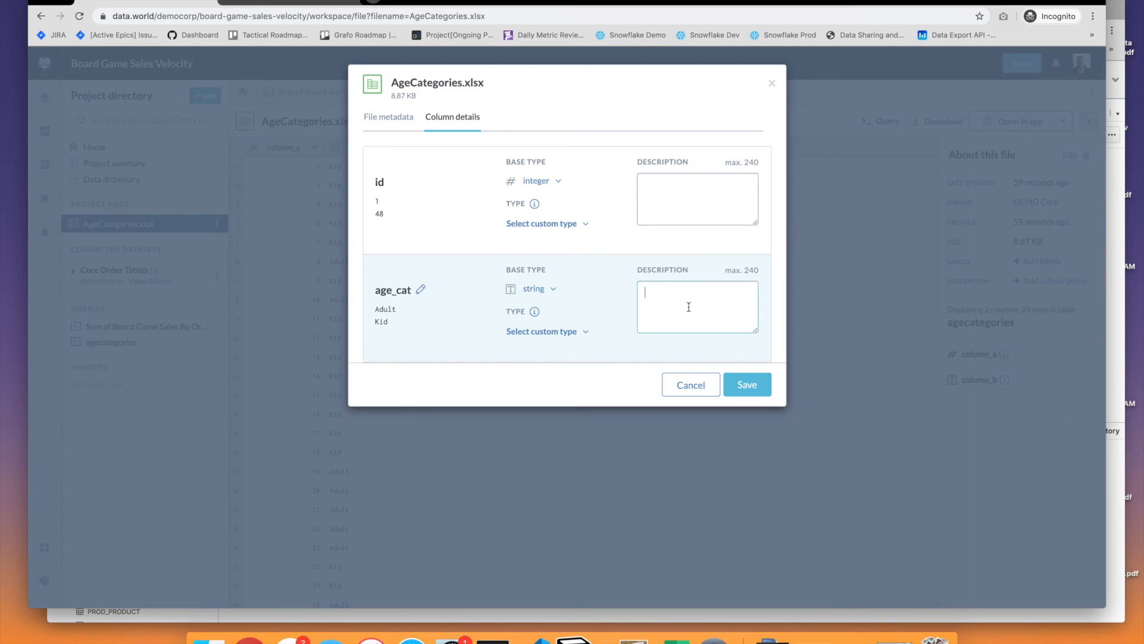
{"action": "type", "text": "Is this game for kids or adults?"}
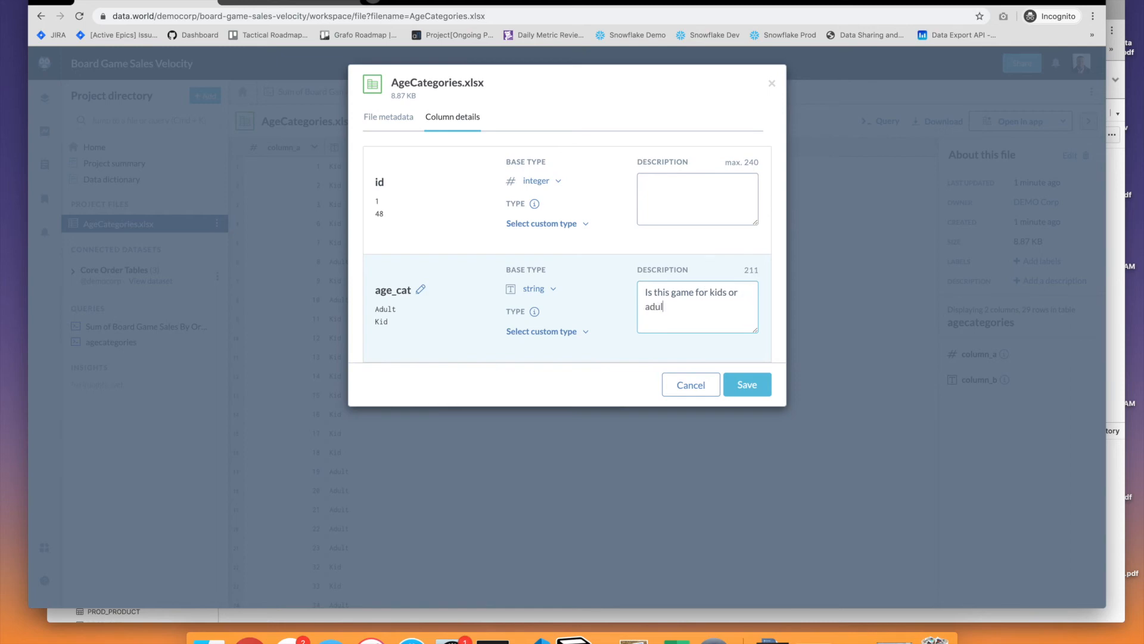
{"action": "left_click", "coordinate": [741, 383]}
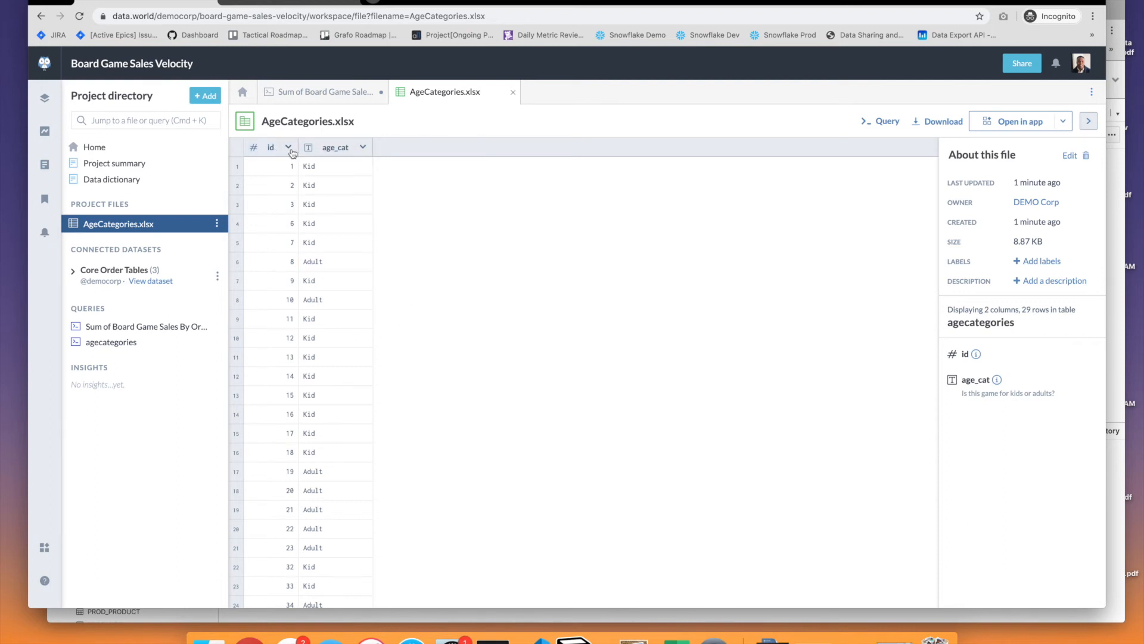
Inspect the age_cat column's description and value statistics, then close the column info.
{"action": "left_click", "coordinate": [361, 147]}
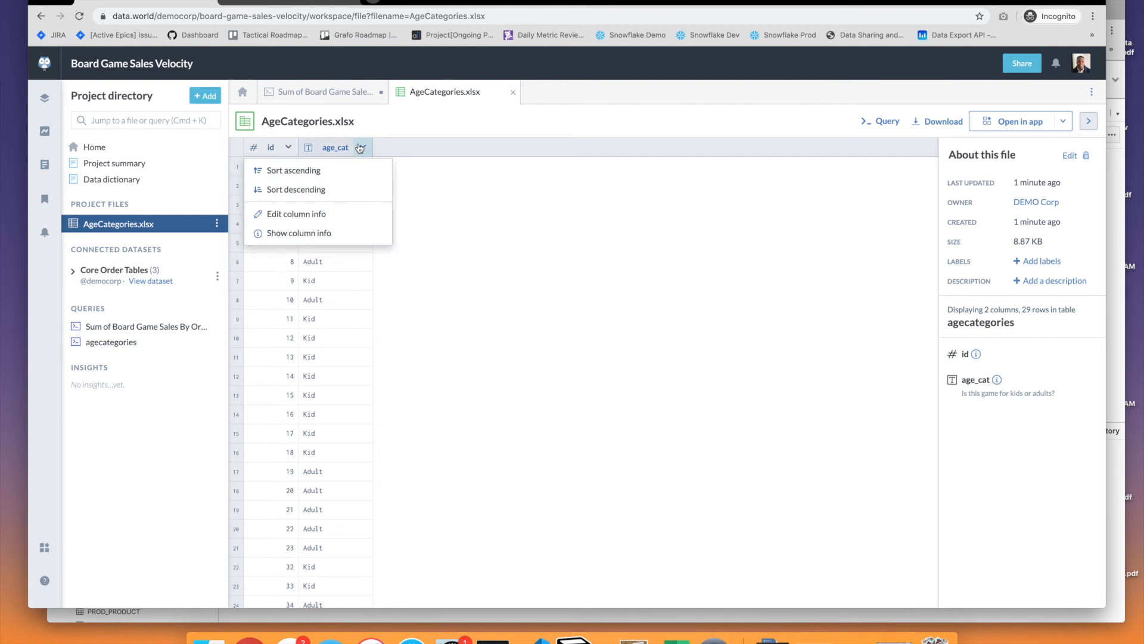
{"action": "left_click", "coordinate": [361, 148]}
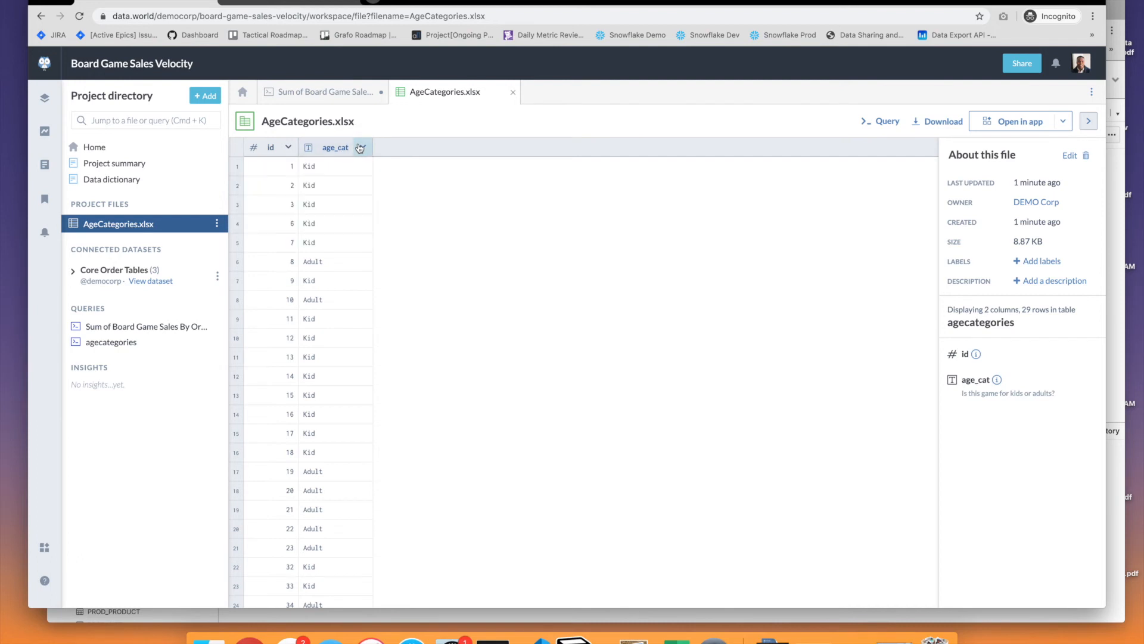
{"action": "left_click", "coordinate": [308, 155]}
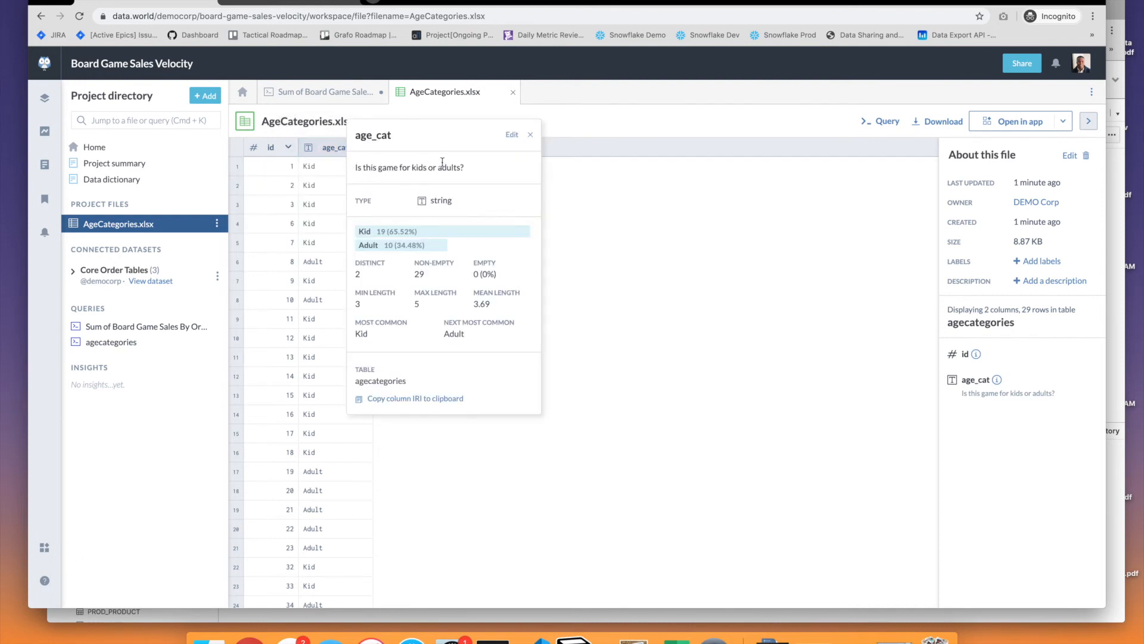
{"action": "left_click", "coordinate": [605, 197]}
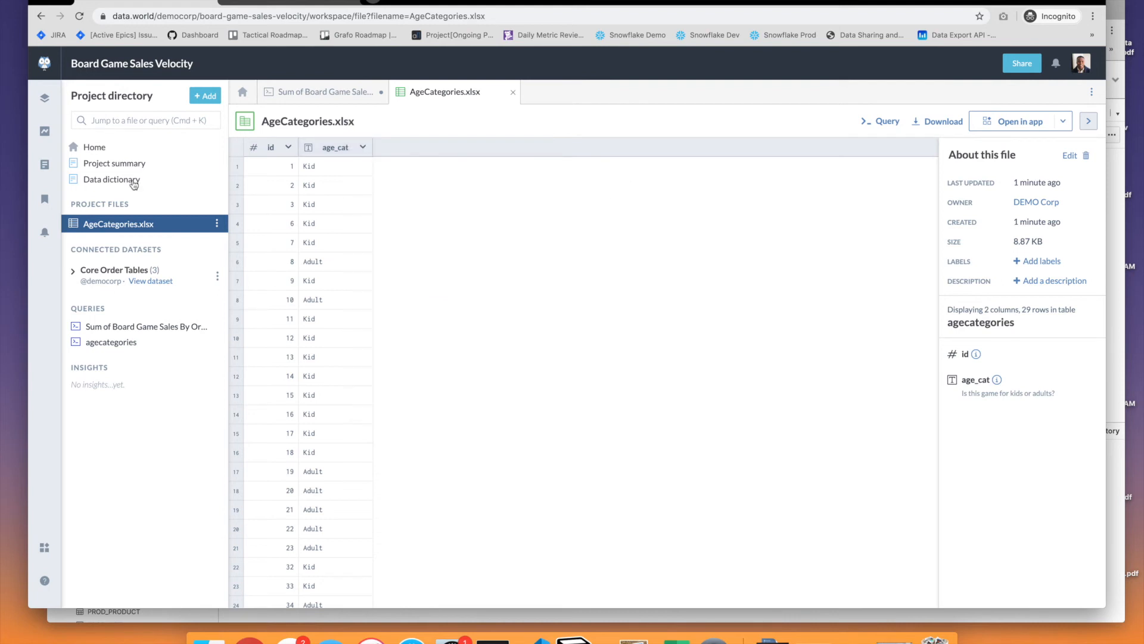
Review the project's data dictionary, from the AgeCategories.xlsx columns through the prod_baseproduct, retail_lineitem and retail_order tables.
{"action": "left_click", "coordinate": [135, 180]}
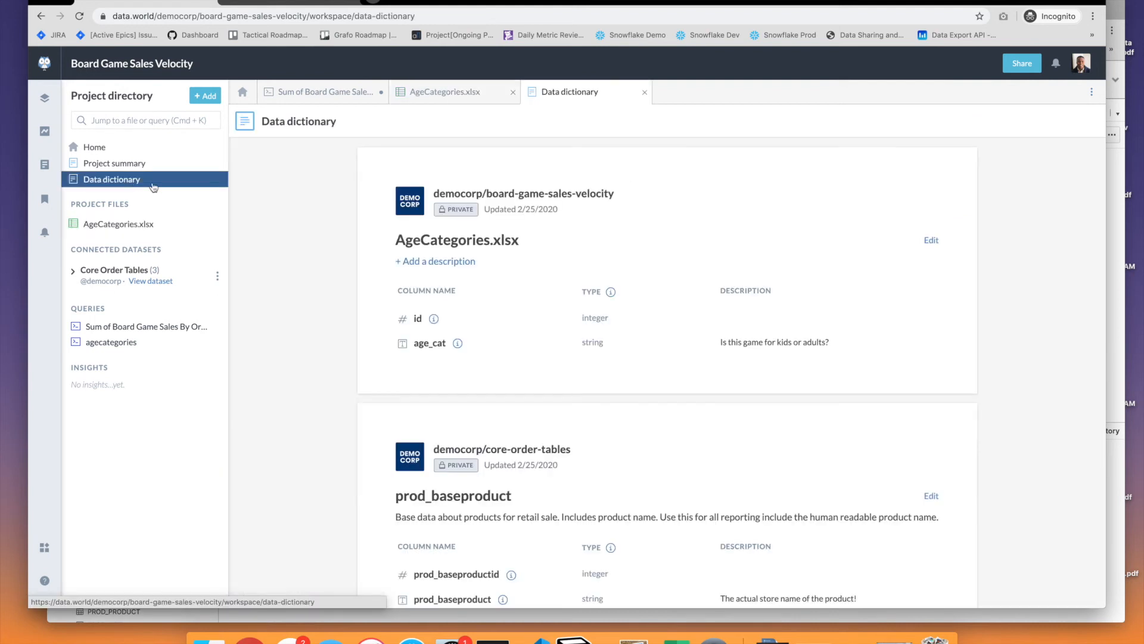
{"action": "mouse_move", "coordinate": [611, 292]}
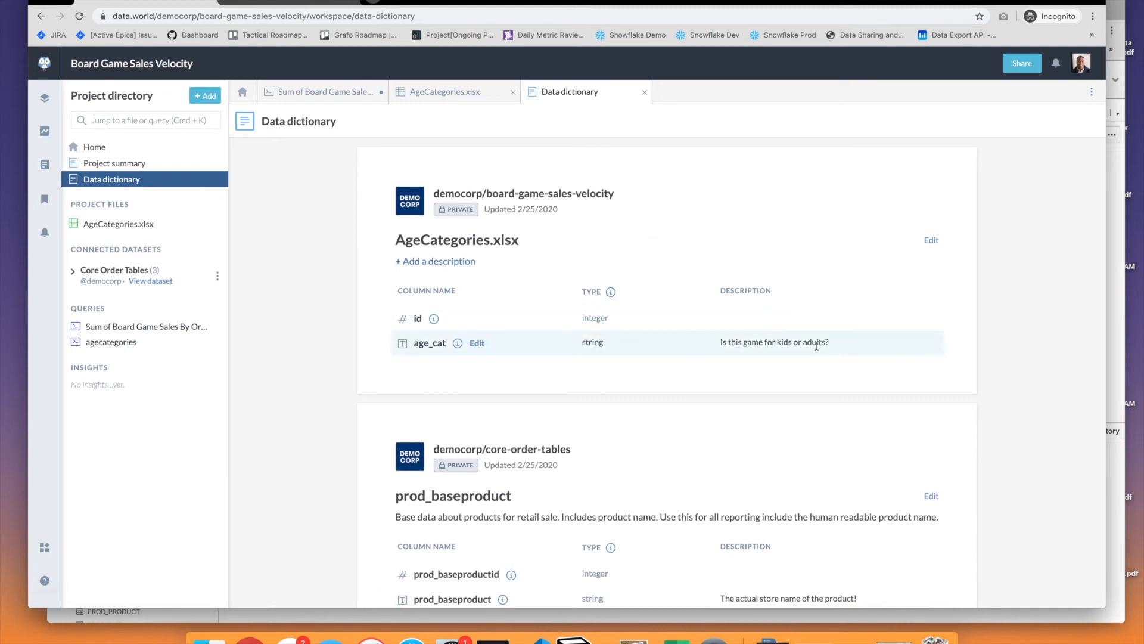
{"action": "scroll", "coordinate": [728, 525], "scroll_direction": "down", "scroll_amount": 2}
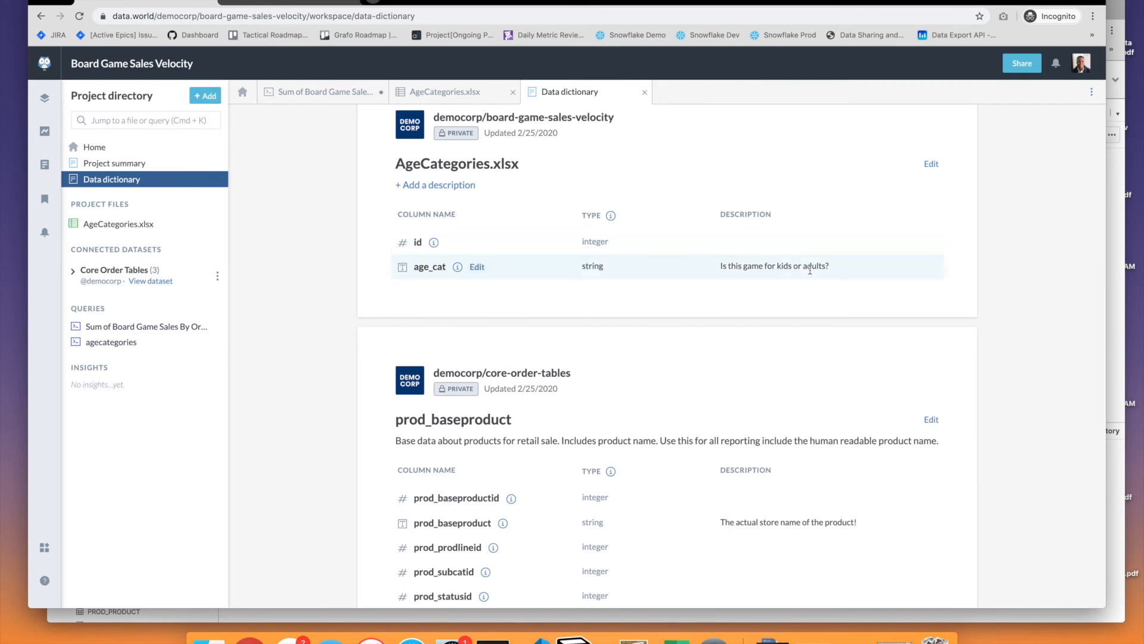
{"action": "scroll", "coordinate": [739, 331], "scroll_direction": "down", "scroll_amount": 5}
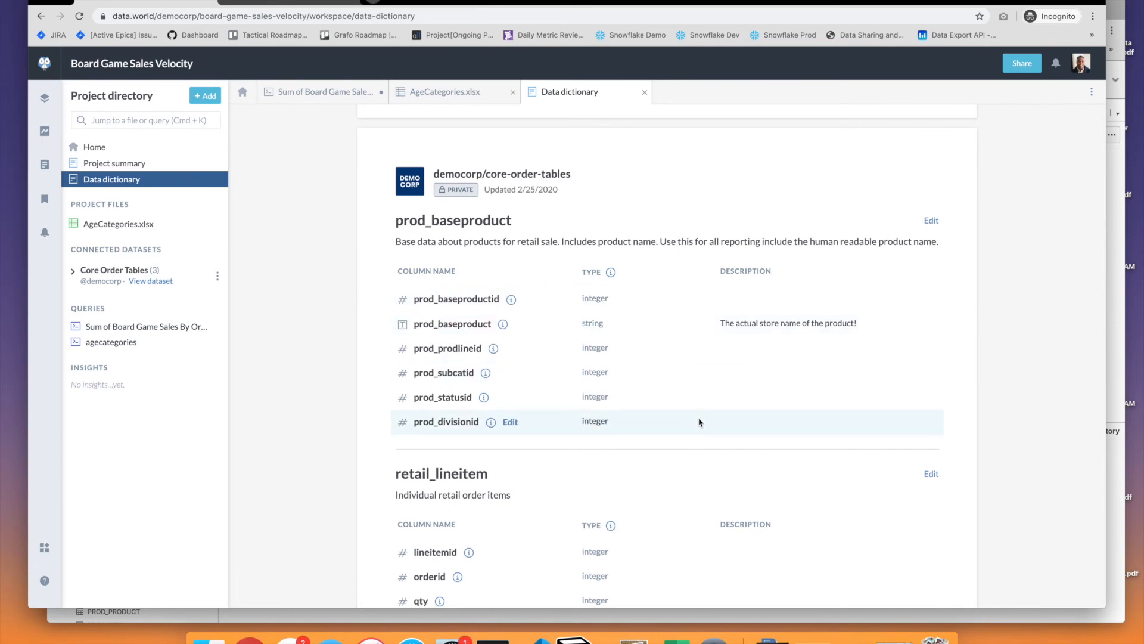
{"action": "scroll", "coordinate": [700, 422], "scroll_direction": "down", "scroll_amount": 2}
{"action": "scroll", "coordinate": [700, 422], "scroll_direction": "down", "scroll_amount": 9}
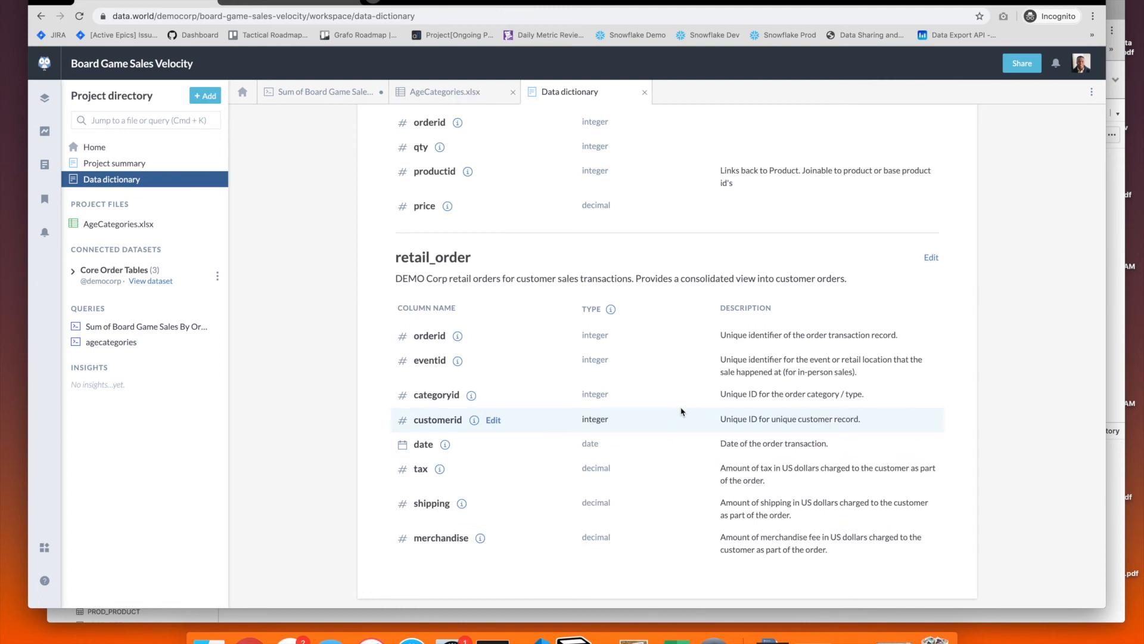
{"action": "scroll", "coordinate": [683, 411], "scroll_direction": "up", "scroll_amount": 15}
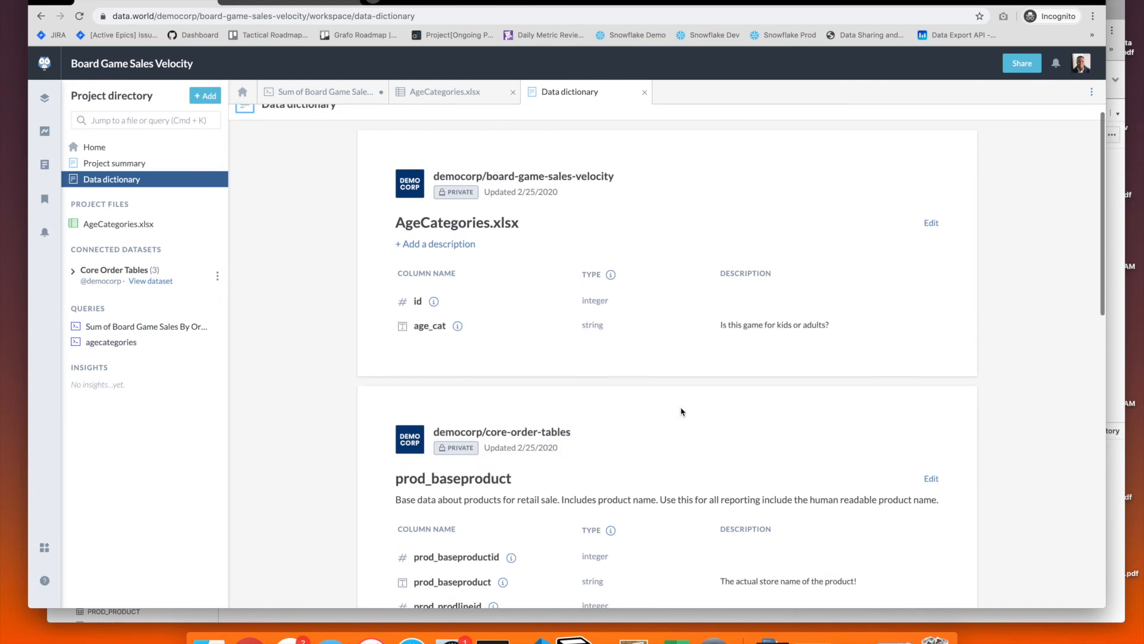
{"action": "scroll", "coordinate": [682, 411], "scroll_direction": "up", "scroll_amount": 1}
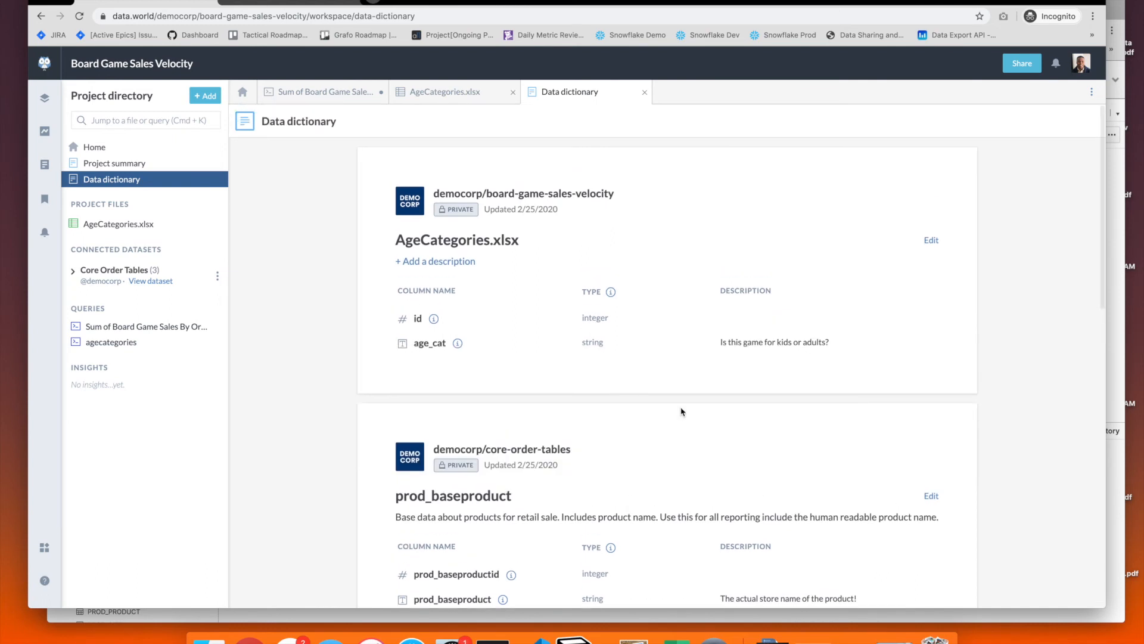
Return to the sales query, close the common table expression with ")" instead of the semicolon, add "select * from t;" and run it.
{"action": "left_click", "coordinate": [341, 96]}
{"action": "left_click", "coordinate": [308, 149]}
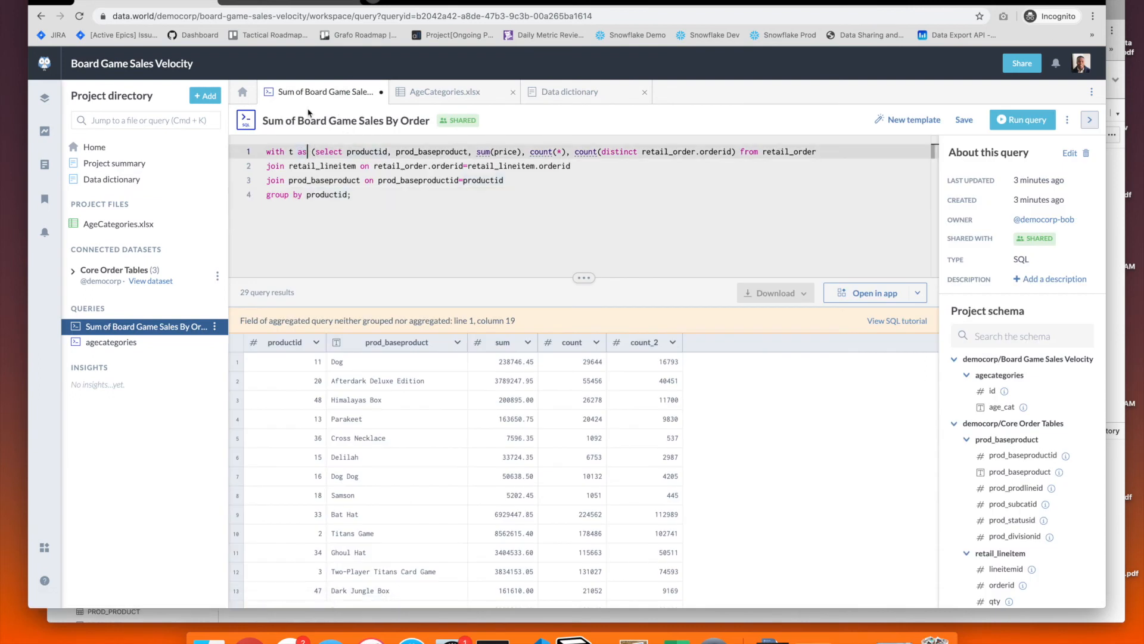
{"action": "key", "text": "Down"}
{"action": "key", "text": "Down"}
{"action": "key", "text": "Down"}
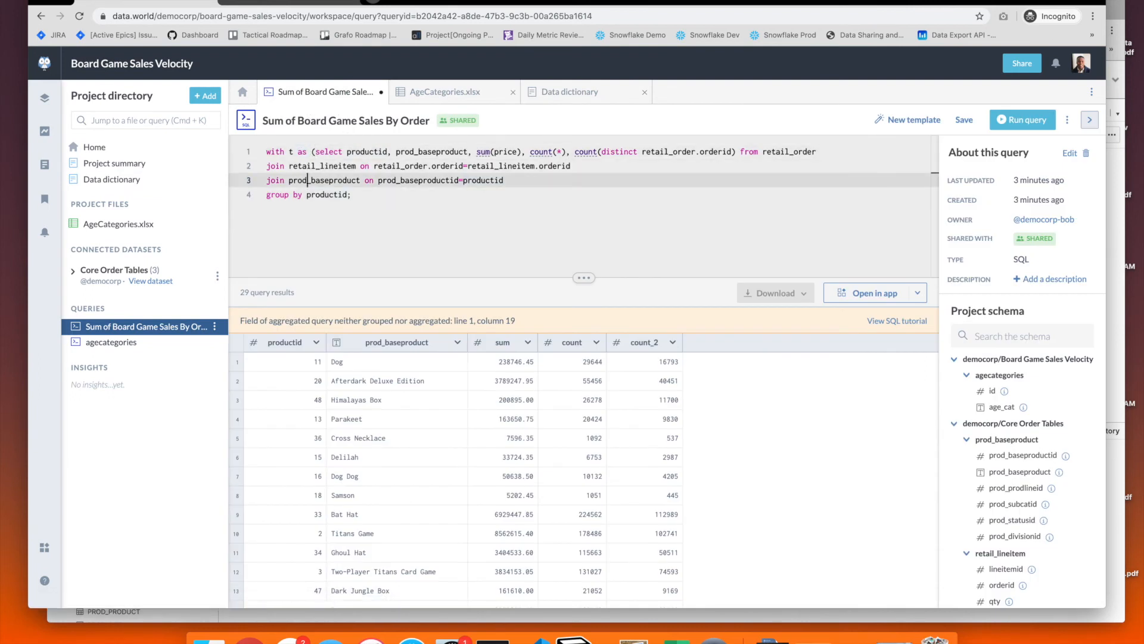
{"action": "key", "text": "End"}
{"action": "key", "text": "BackSpace"}
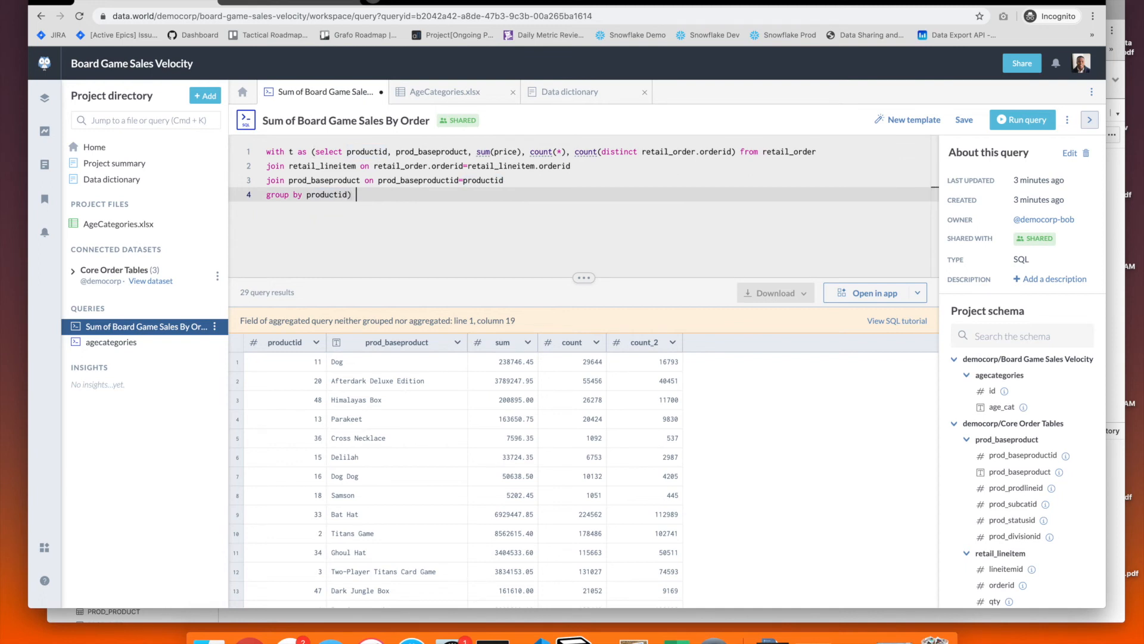
{"action": "key", "text": "Return"}
{"action": "type", "text": "sele"}
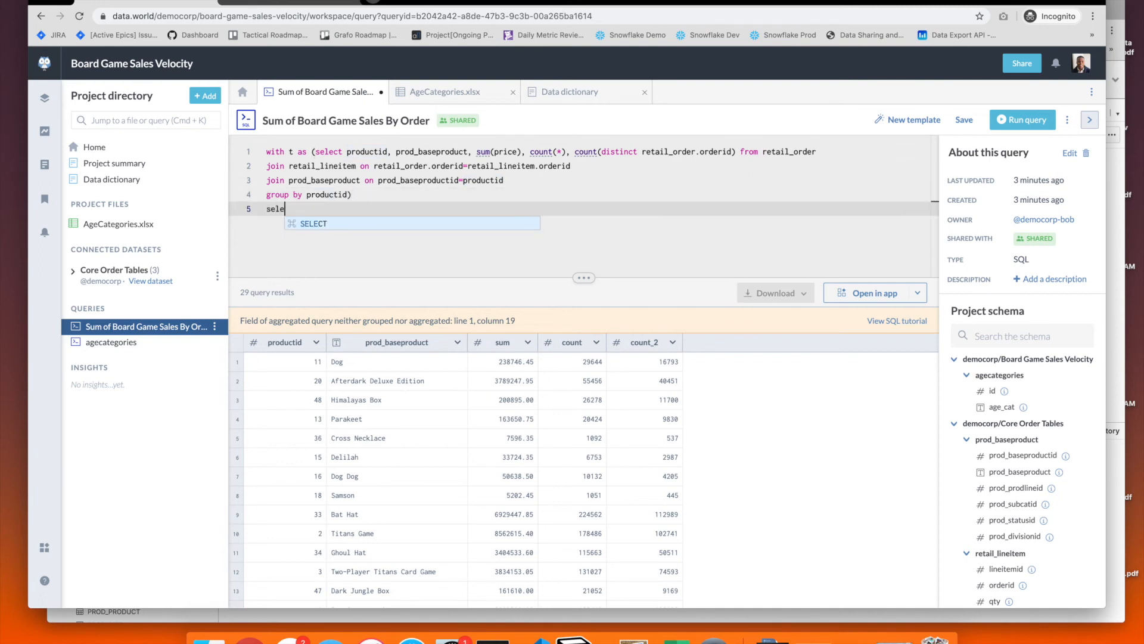
{"action": "type", "text": "ct * "}
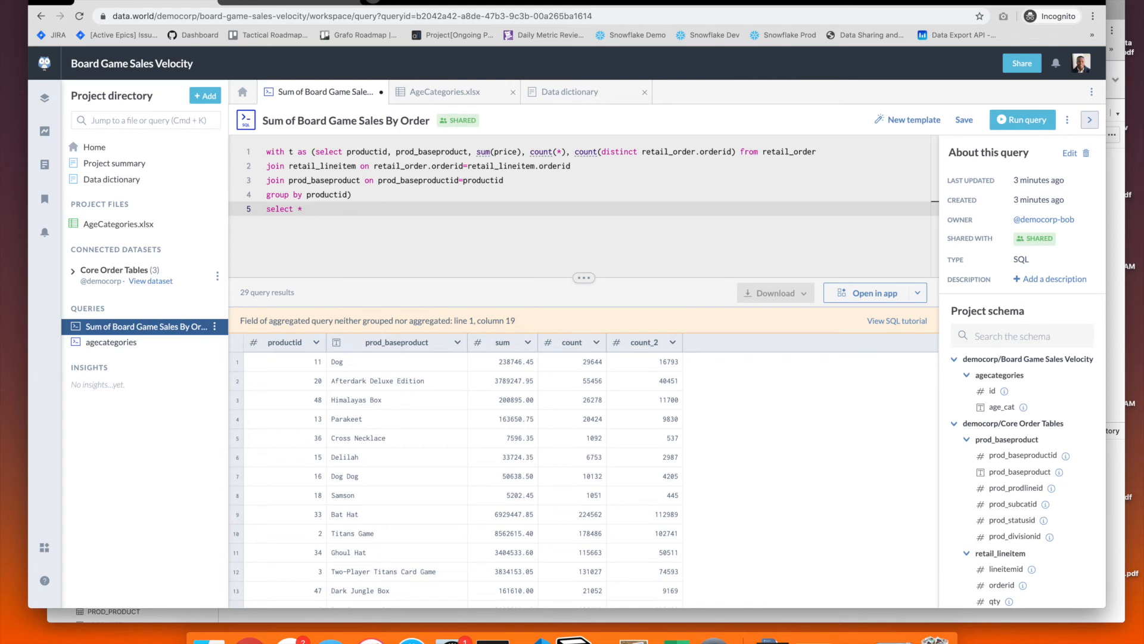
{"action": "type", "text": "from t;"}
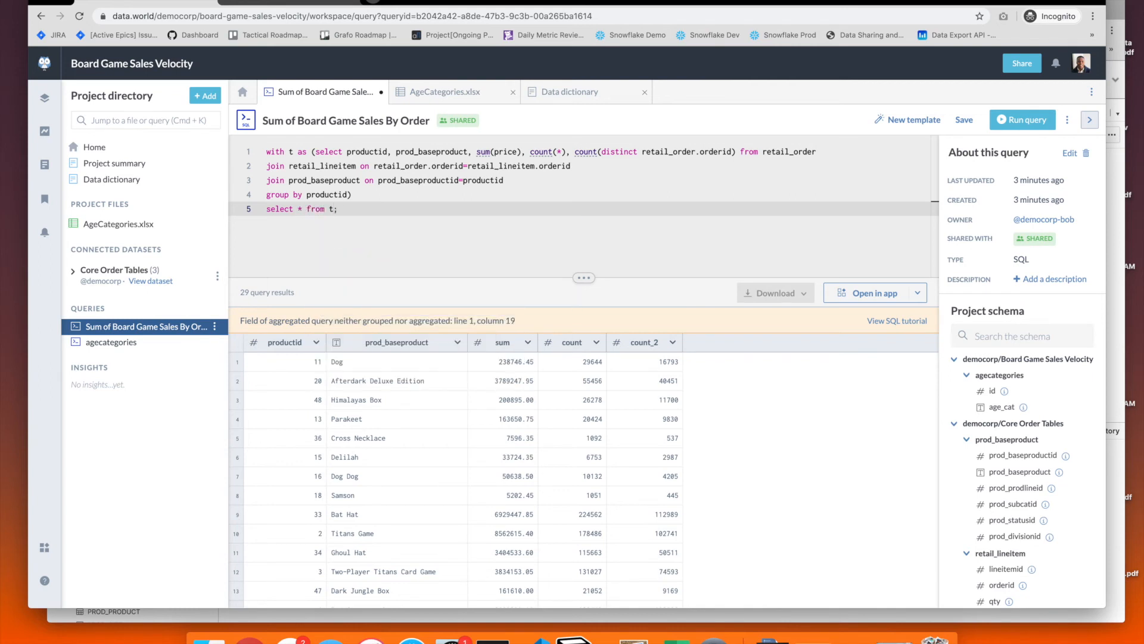
{"action": "key", "text": "super+Return"}
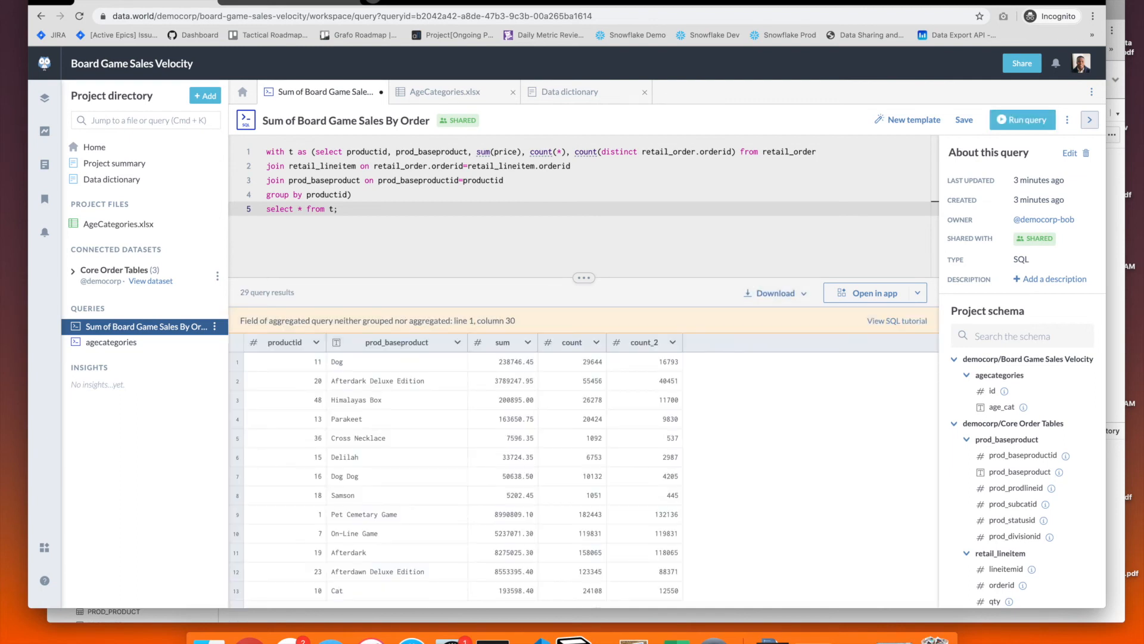
Extend the final select with "join agecategories on id=productid" and run the query.
{"action": "left_click", "coordinate": [334, 209]}
{"action": "type", "text": "jon "}
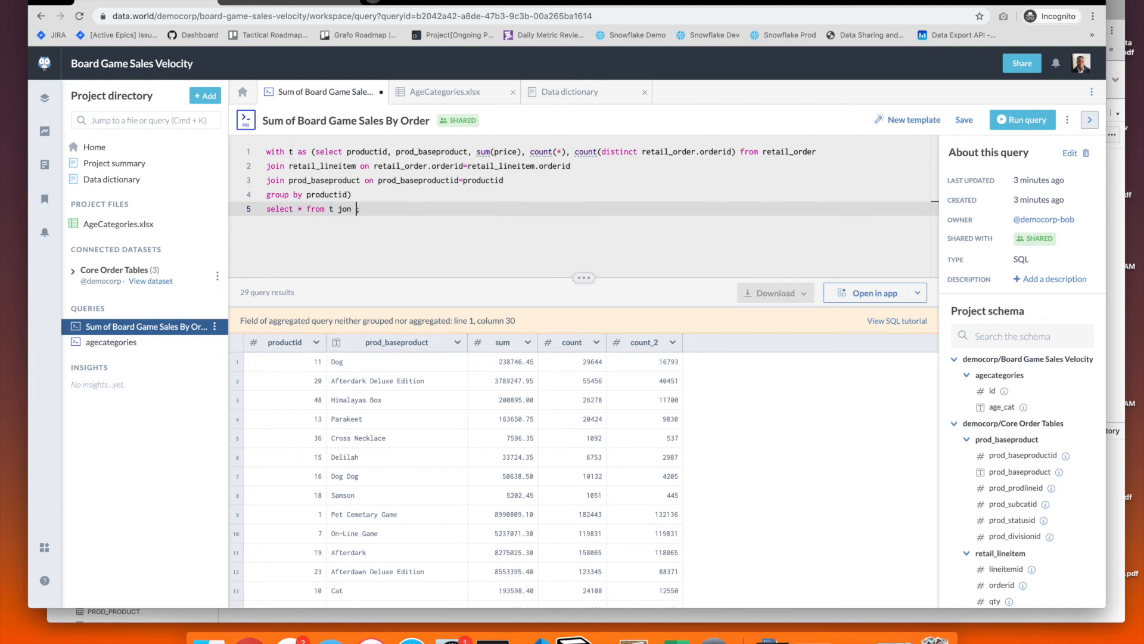
{"action": "type", "text": "in age"}
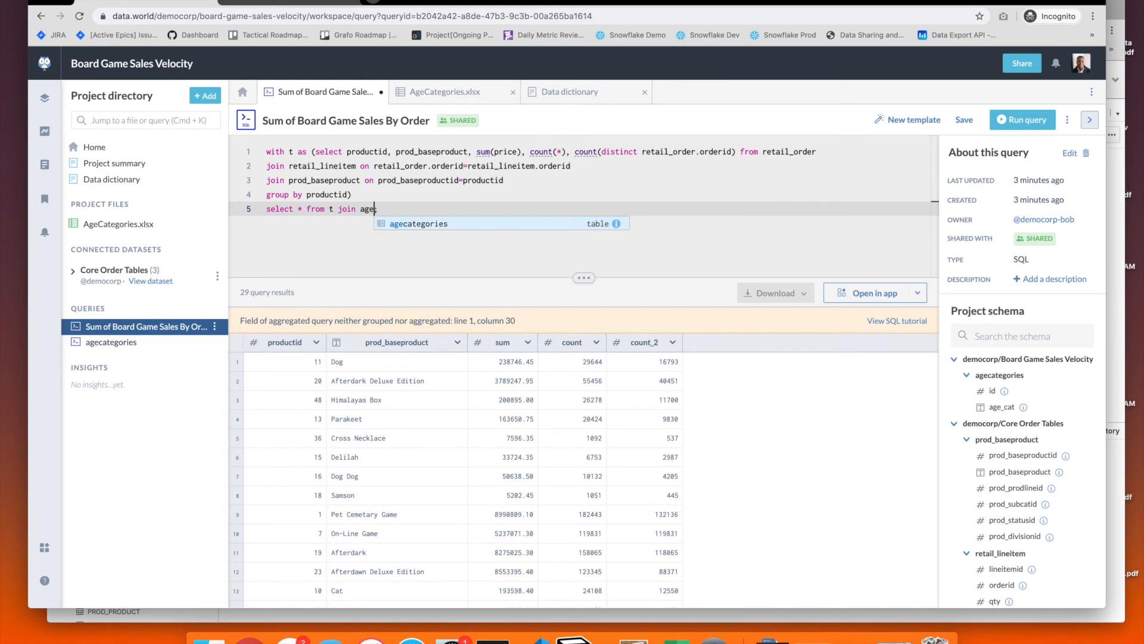
{"action": "key", "text": "Tab"}
{"action": "type", "text": "on id"}
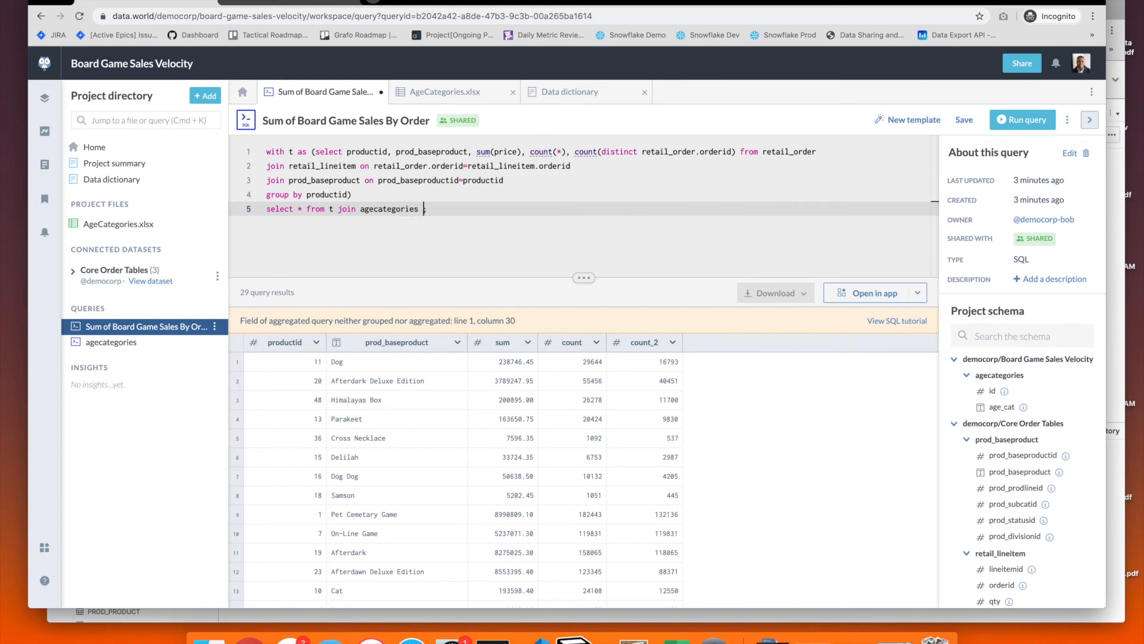
{"action": "type", "text": "=produc"}
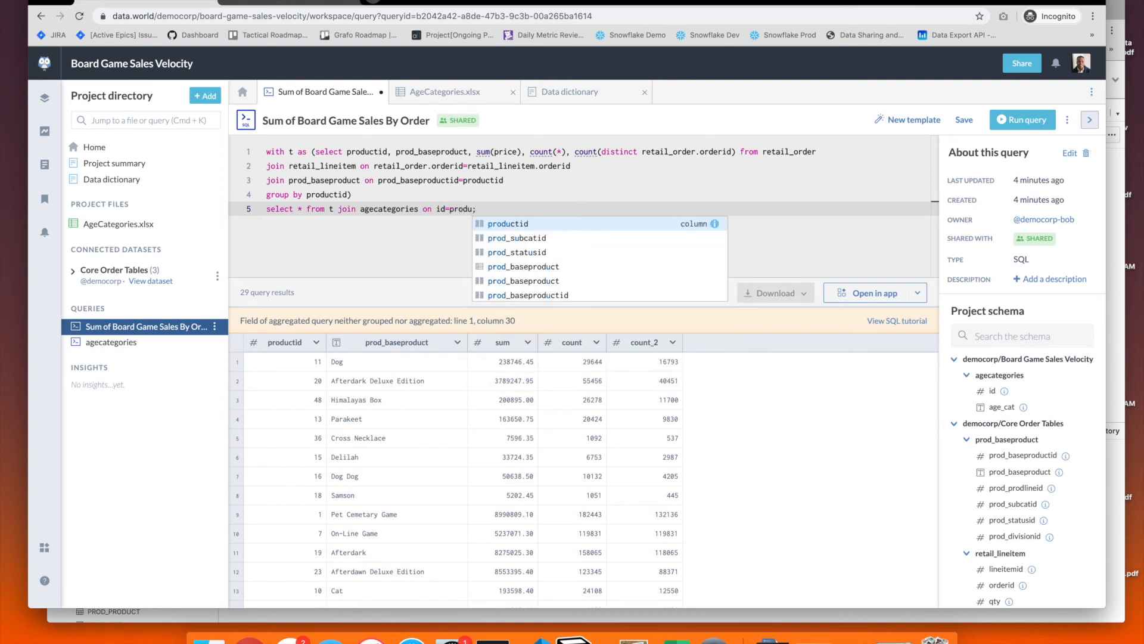
{"action": "type", "text": "tid"}
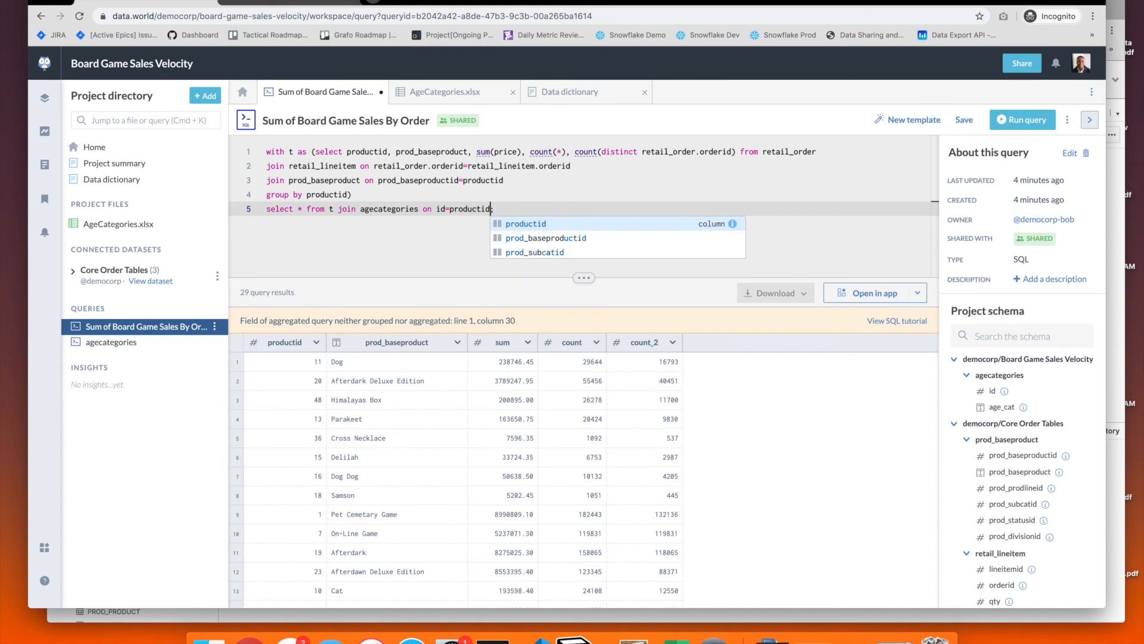
{"action": "key", "text": "super+Return"}
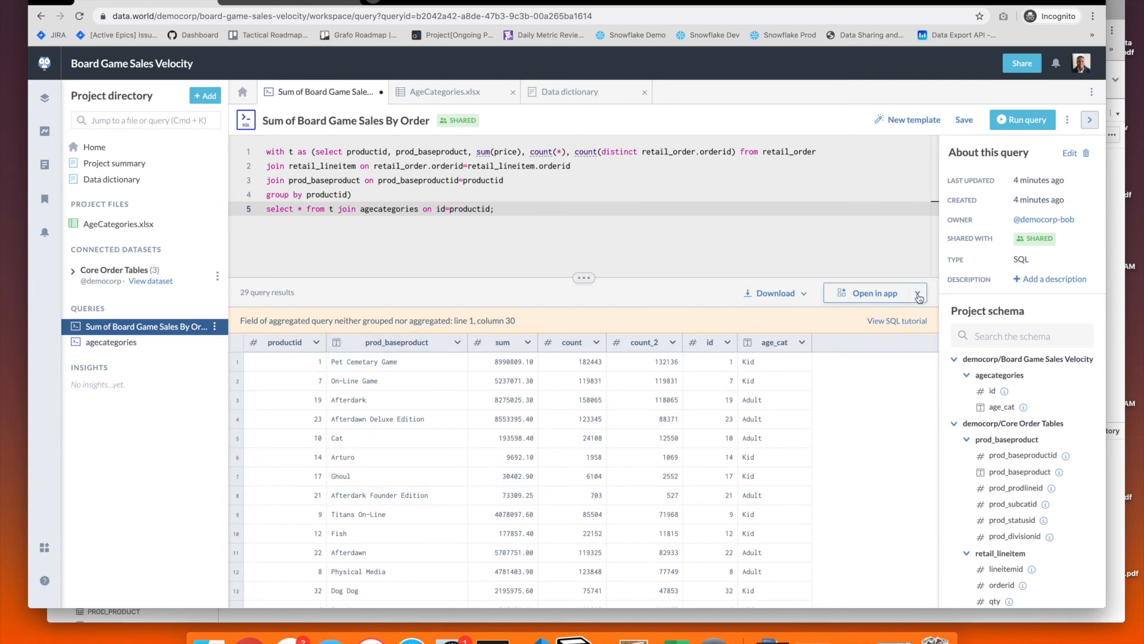
Check which apps the query results can be opened in, and open data.world/integrations in a new browser tab.
{"action": "left_click", "coordinate": [917, 293]}
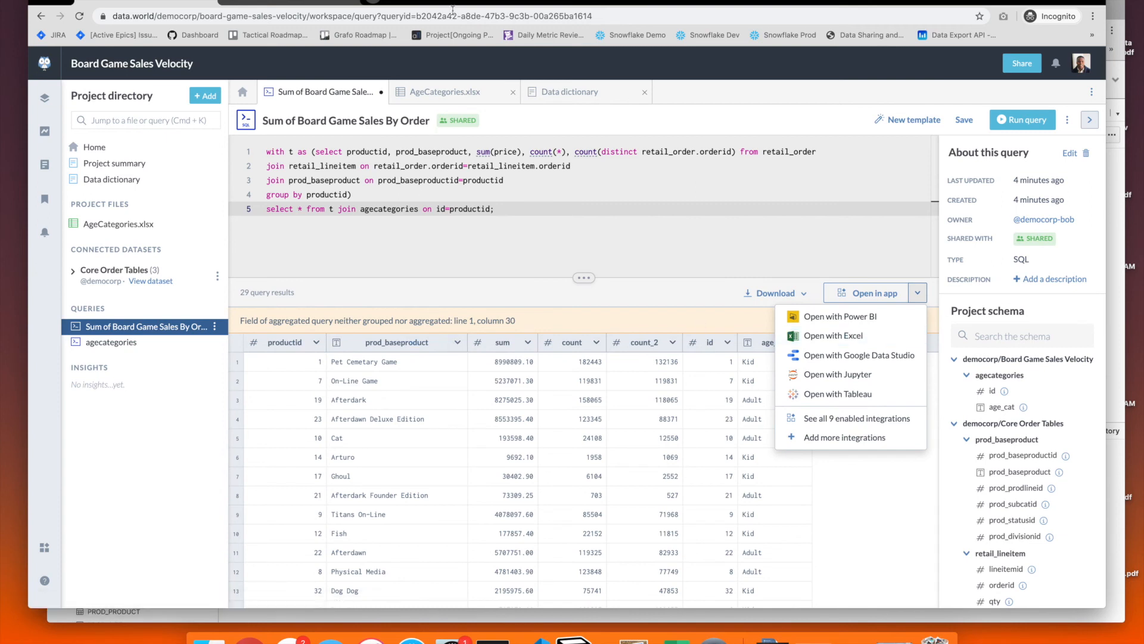
{"action": "left_click_drag", "start_coordinate": [458, 0], "coordinate": [453, 22]}
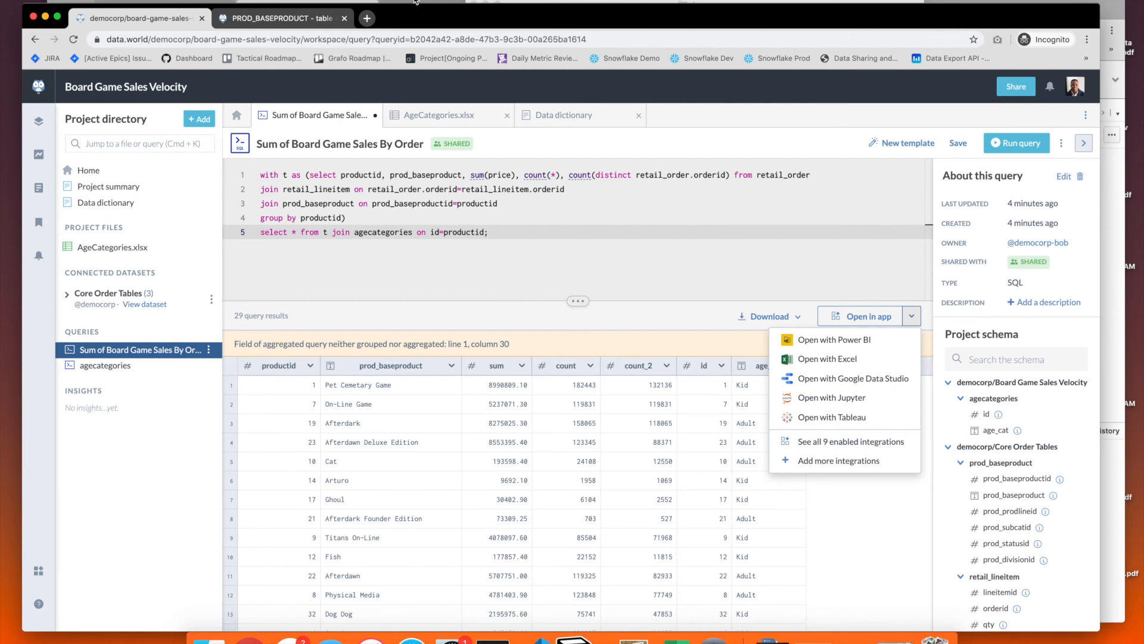
{"action": "left_click", "coordinate": [366, 20]}
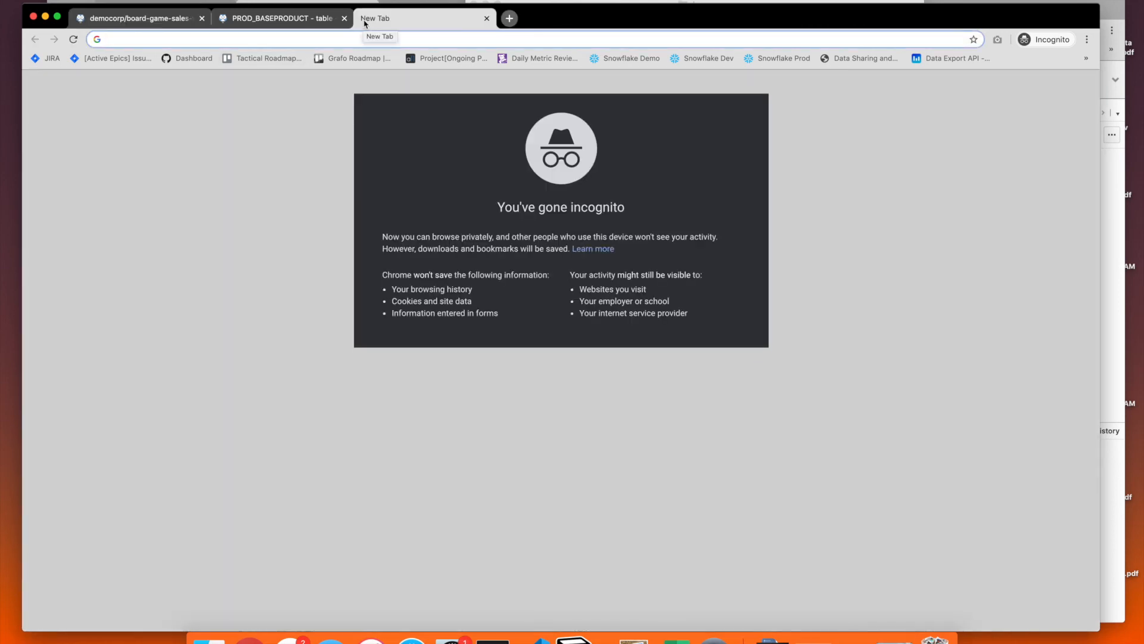
{"action": "type", "text": "in"}
{"action": "key", "text": "BackSpace"}
{"action": "key", "text": "BackSpace"}
{"action": "key", "text": "BackSpace"}
{"action": "type", "text": "data.world/int"}
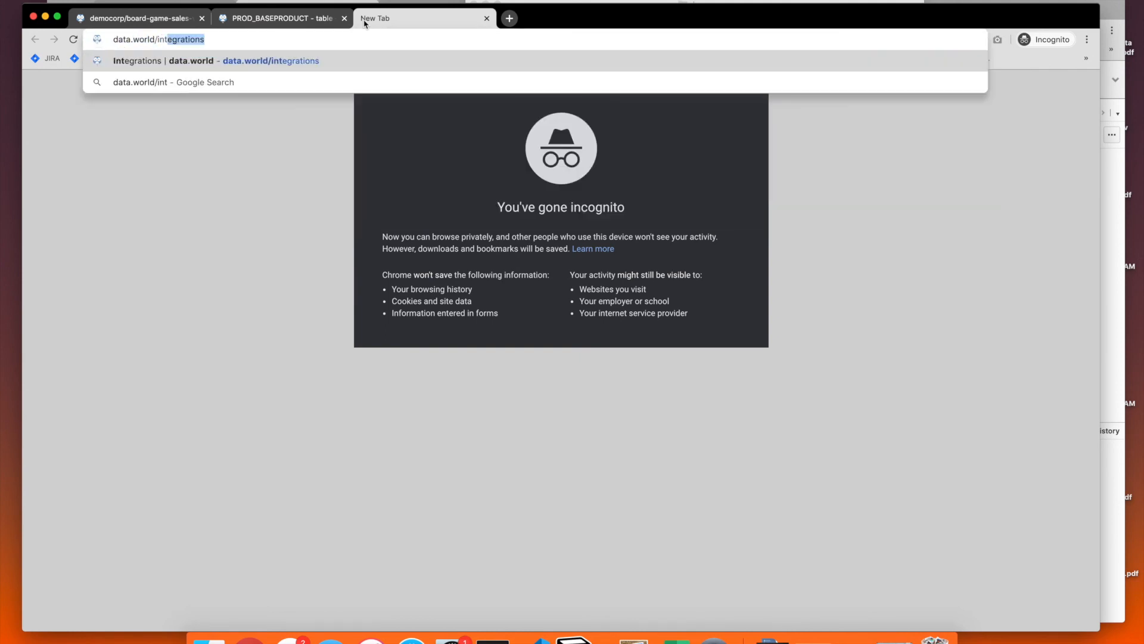
{"action": "key", "text": "Return"}
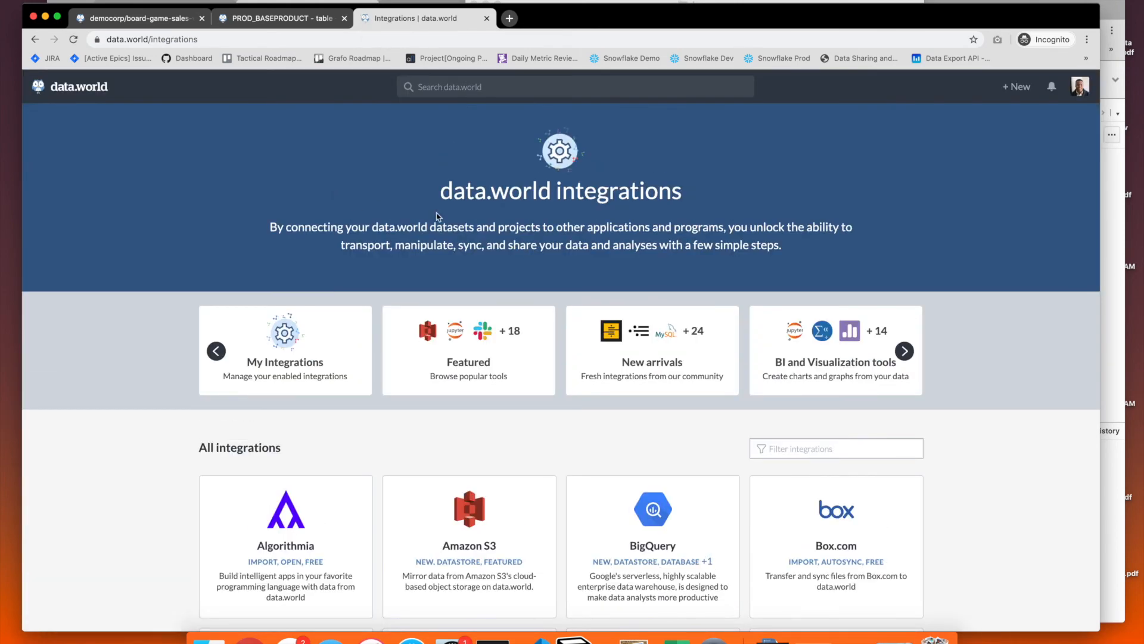
Filter the integrations list by "snowfl" and open the Snowflake integration's overview page.
{"action": "scroll", "coordinate": [484, 511], "scroll_direction": "down", "scroll_amount": 2}
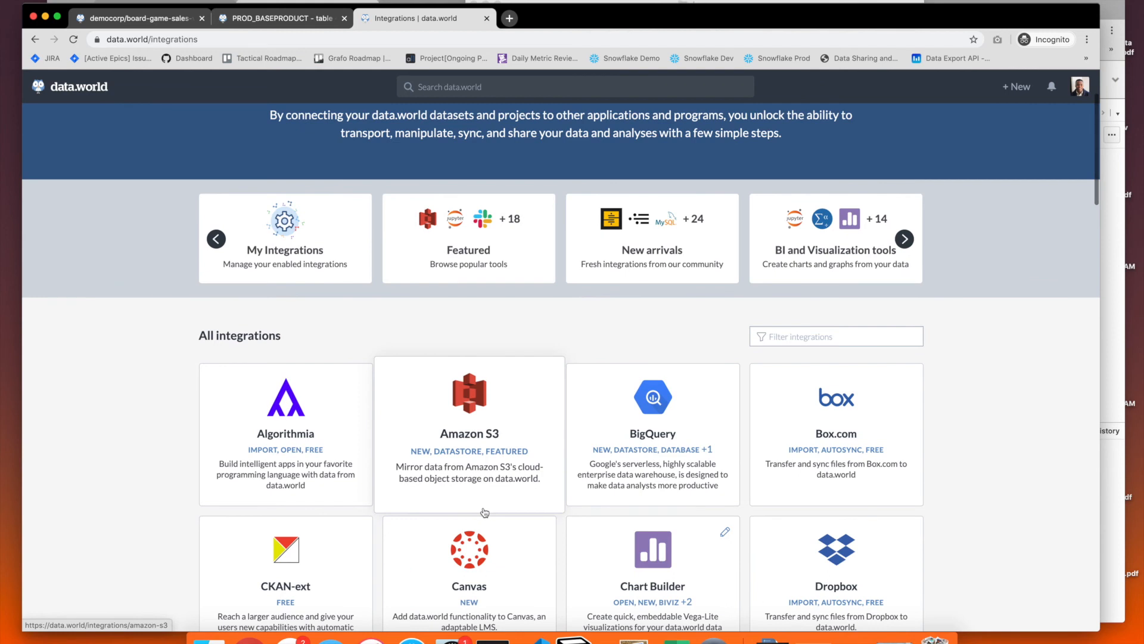
{"action": "left_click", "coordinate": [815, 338]}
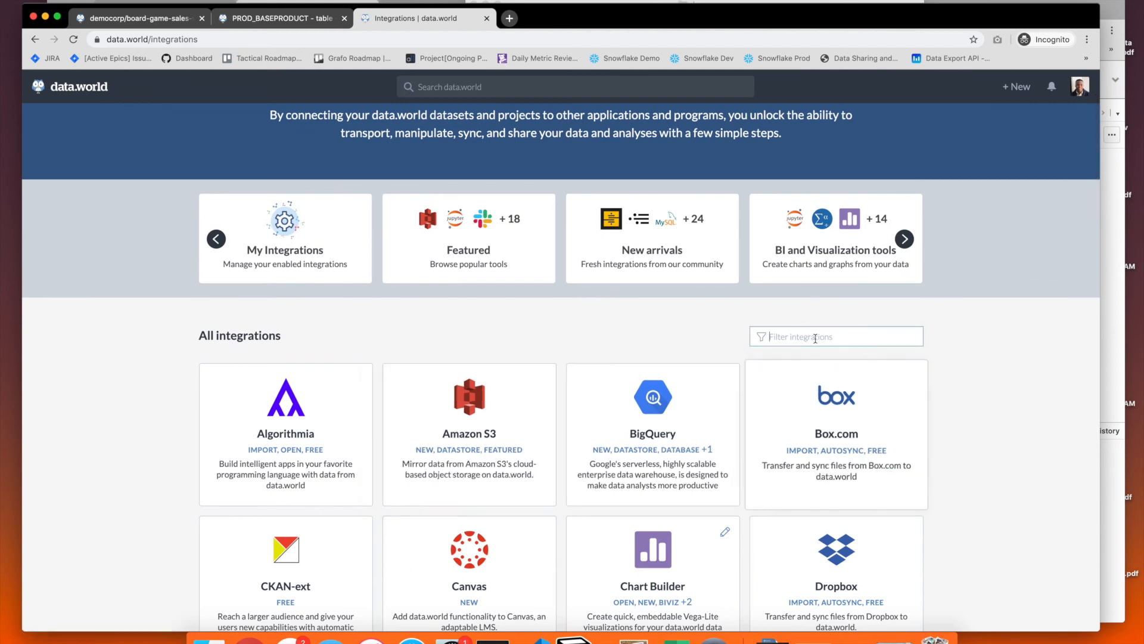
{"action": "type", "text": "snwofla"}
{"action": "key", "text": "BackSpace"}
{"action": "key", "text": "BackSpace"}
{"action": "key", "text": "BackSpace"}
{"action": "key", "text": "BackSpace"}
{"action": "key", "text": "BackSpace"}
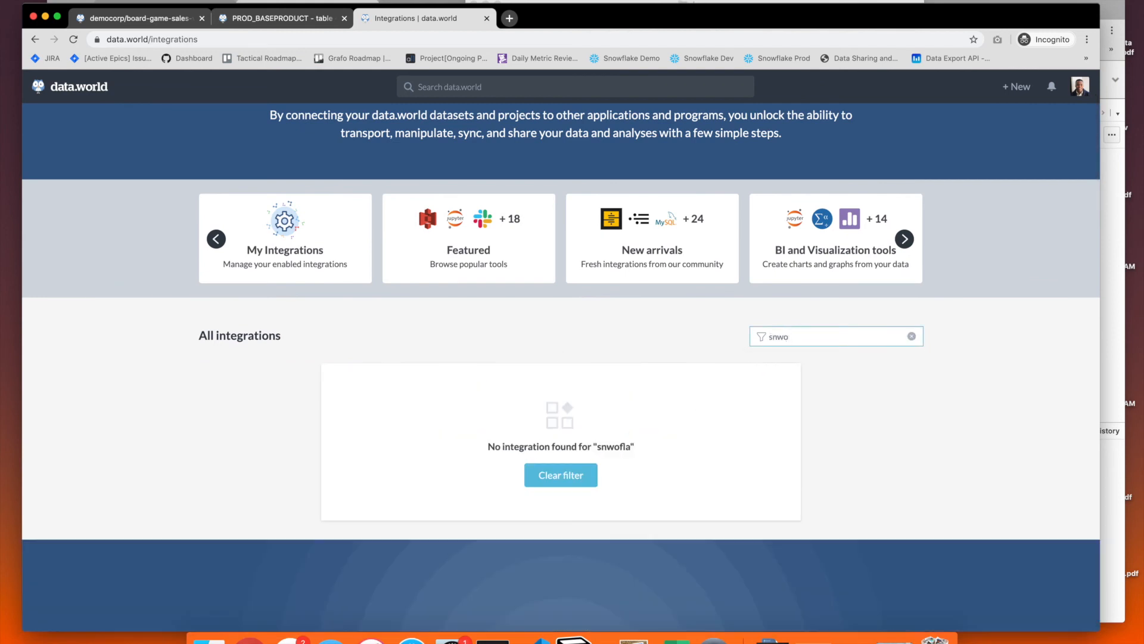
{"action": "type", "text": "owfl"}
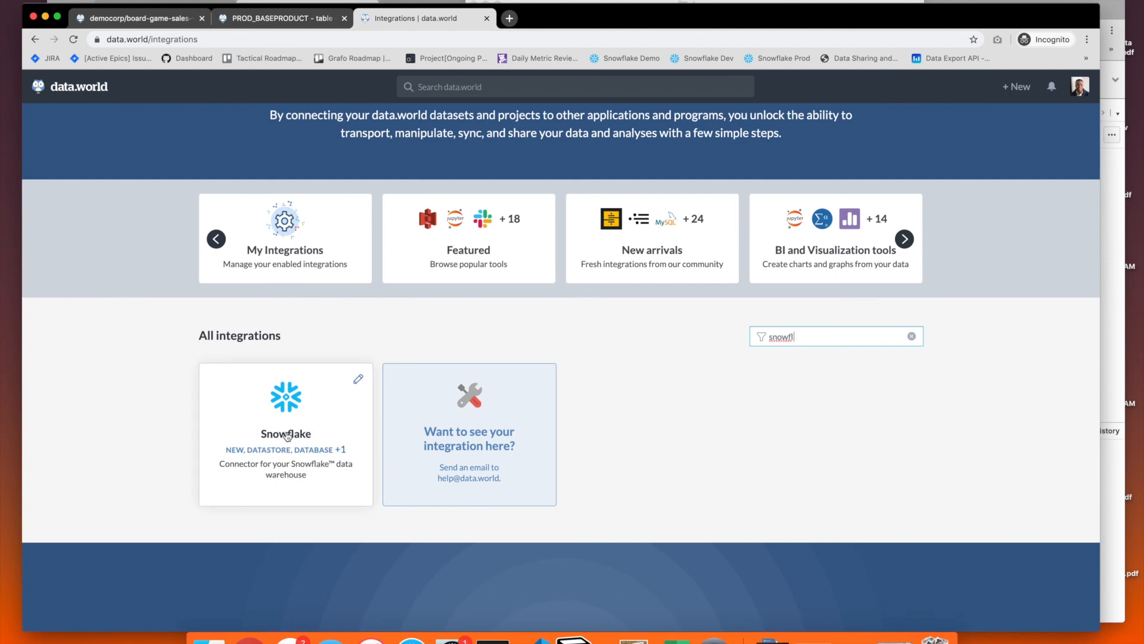
{"action": "left_click", "coordinate": [287, 435]}
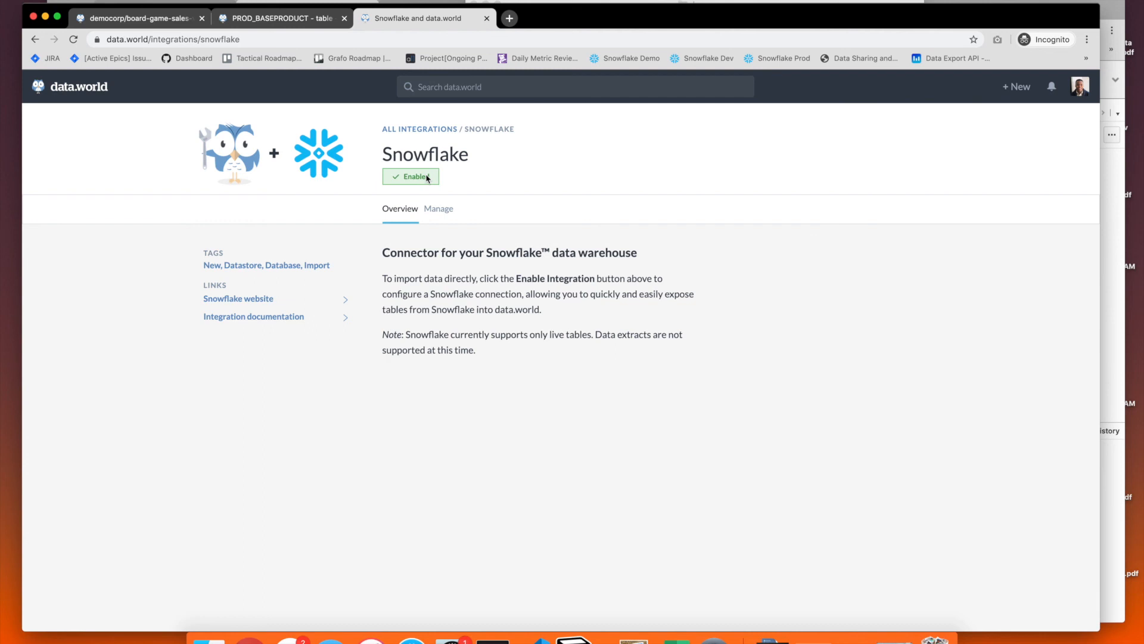
Switch to the Snowflake Integration Demo Short deck in Google Slides and present slide 4, "Aligned, connected, accessible data for all", full screen.
{"action": "left_click", "coordinate": [407, 1]}
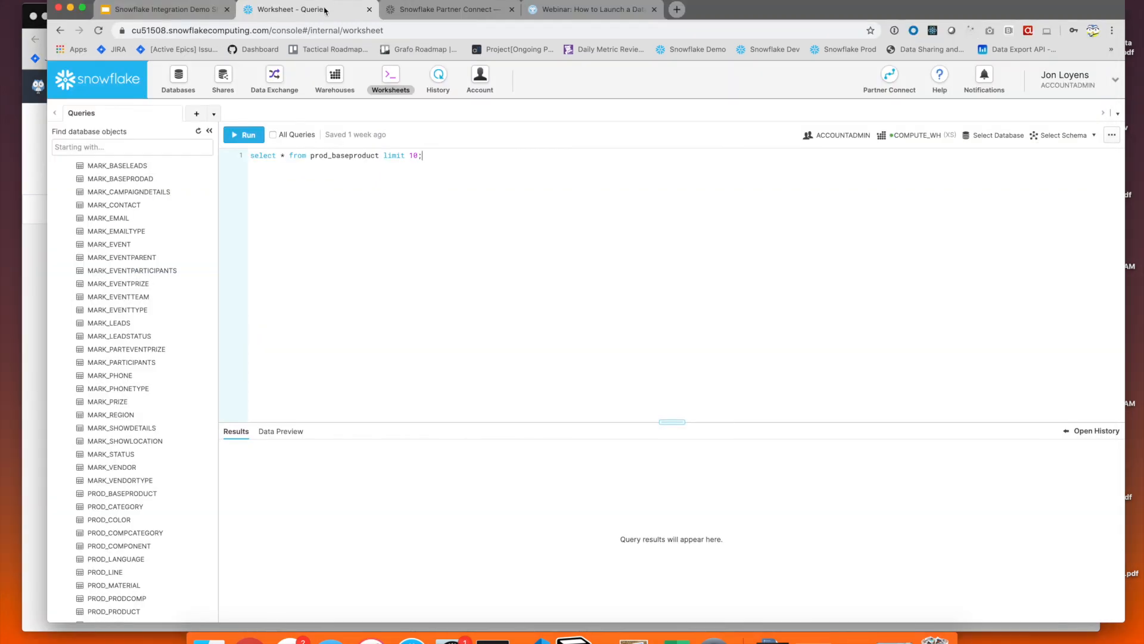
{"action": "left_click", "coordinate": [170, 15]}
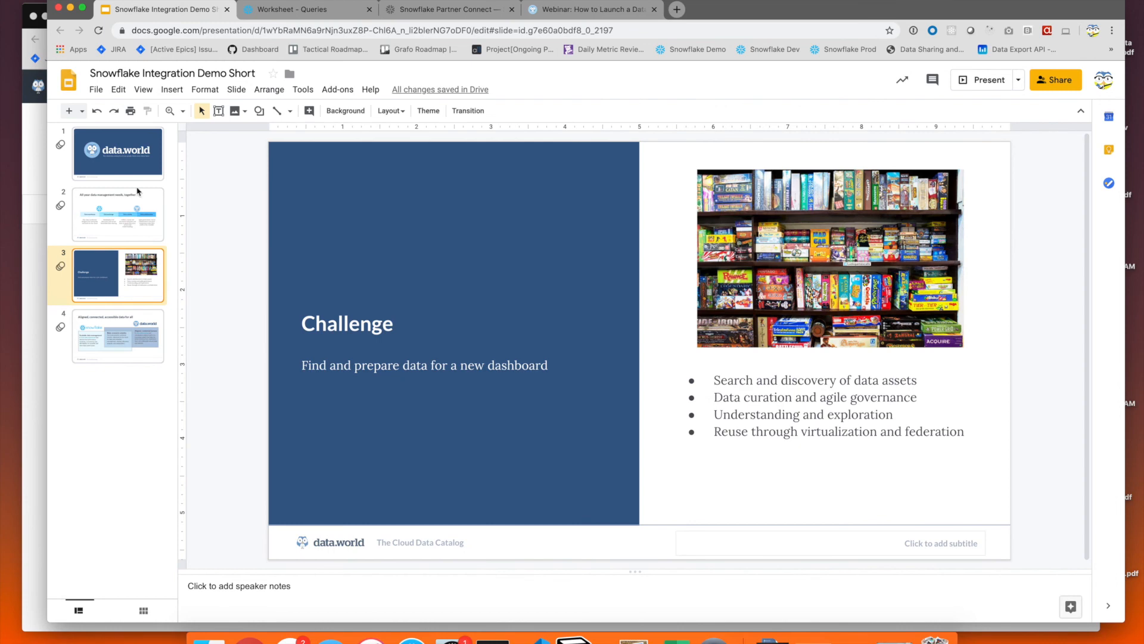
{"action": "left_click", "coordinate": [130, 338]}
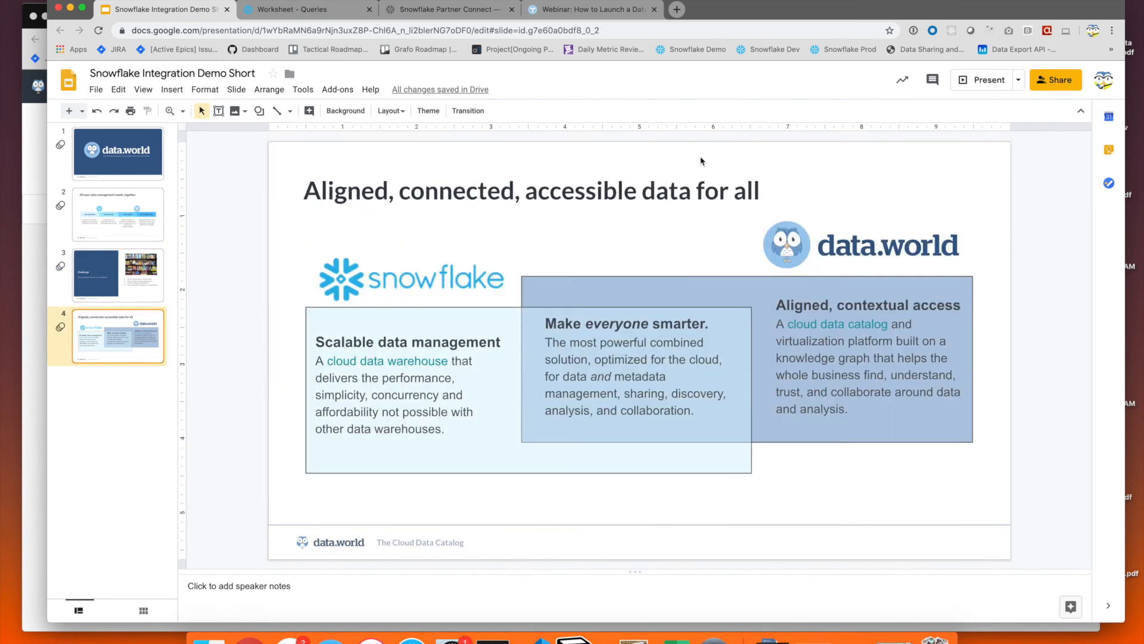
{"action": "key", "text": "super+Return"}
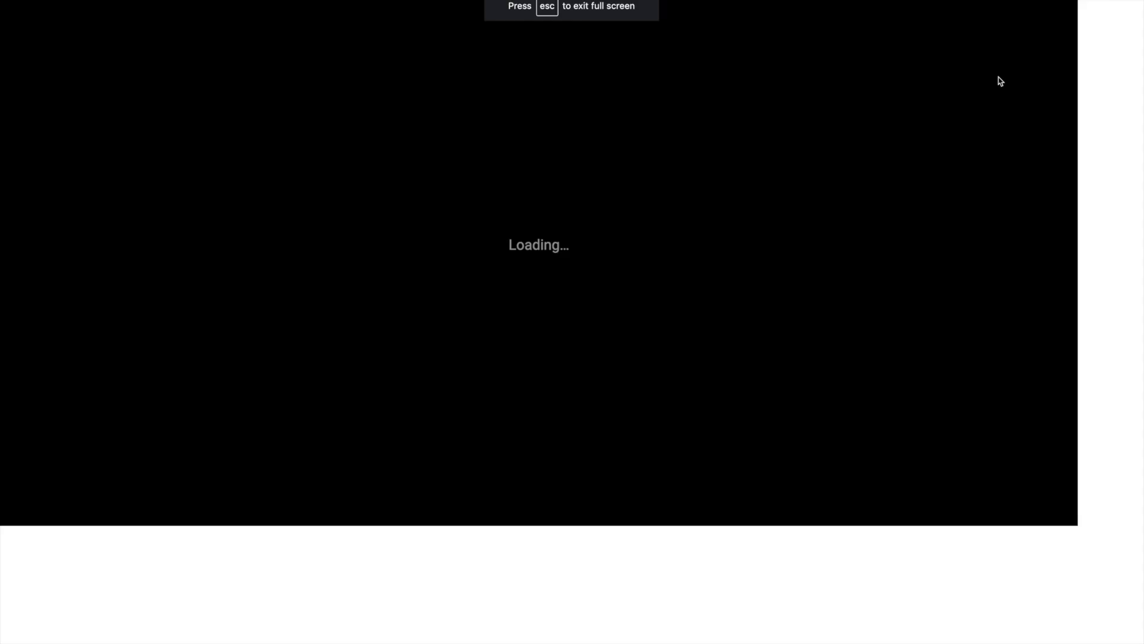